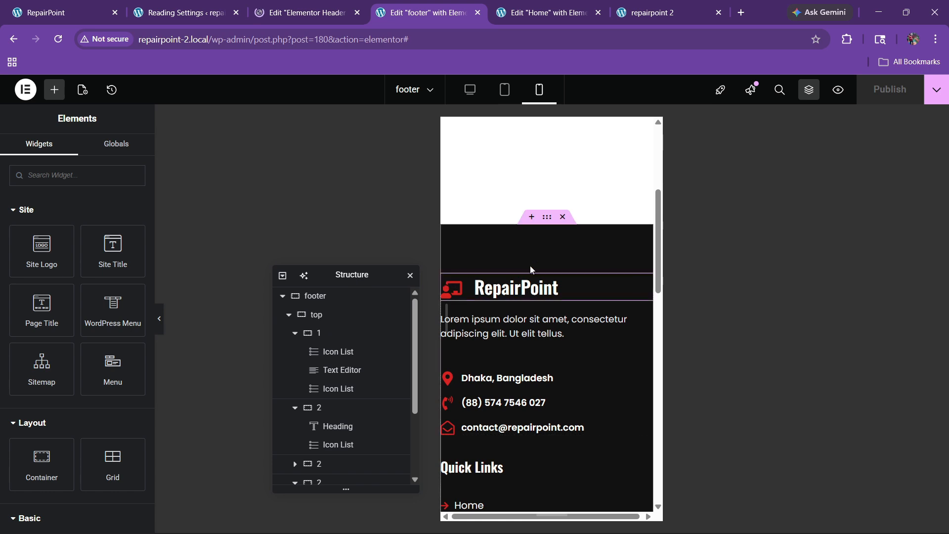
Set the footer container's mobile padding to 60, 20, 0, 20 px
left_click(546, 217)
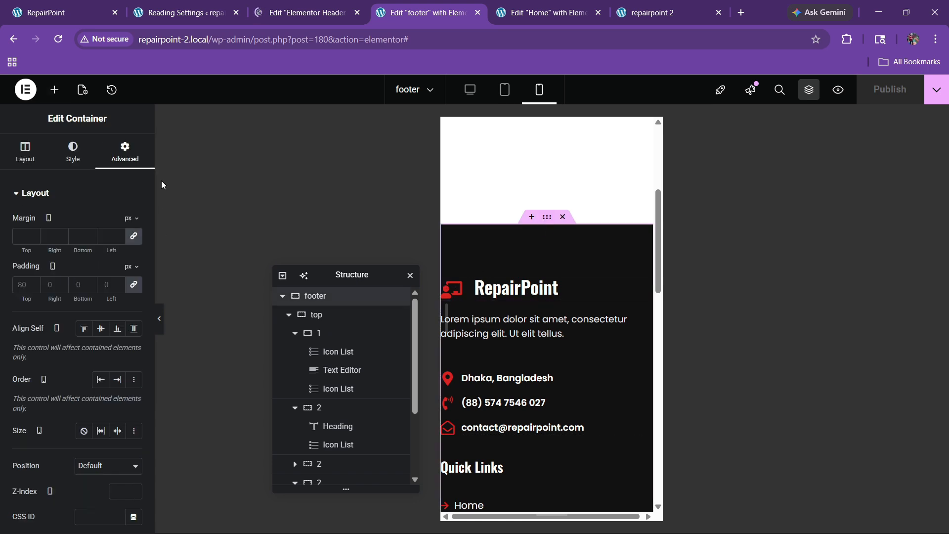
left_click(134, 284)
left_click_drag(25, 298, 71, 296)
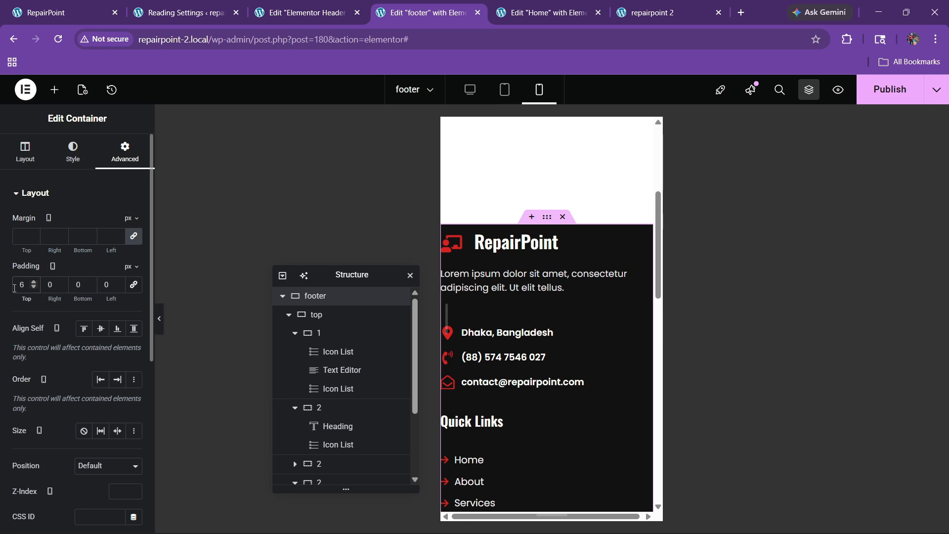
type("020")
key("Tab")
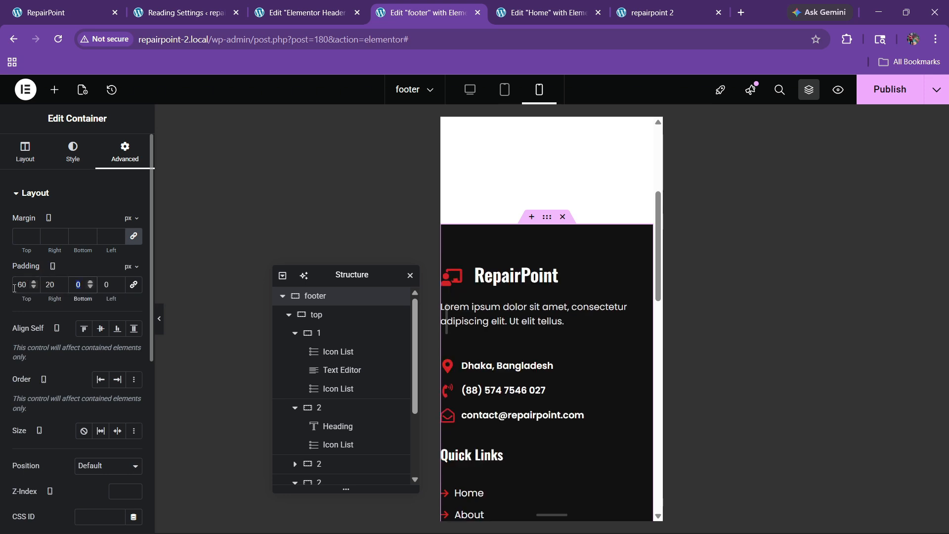
type("20")
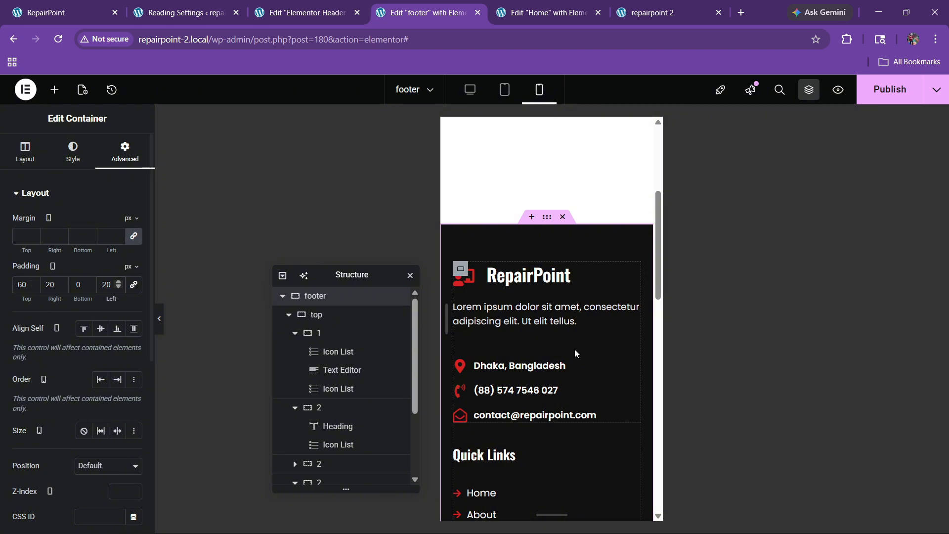
scroll(542, 338, "down", 10)
scroll(543, 341, "down", 3)
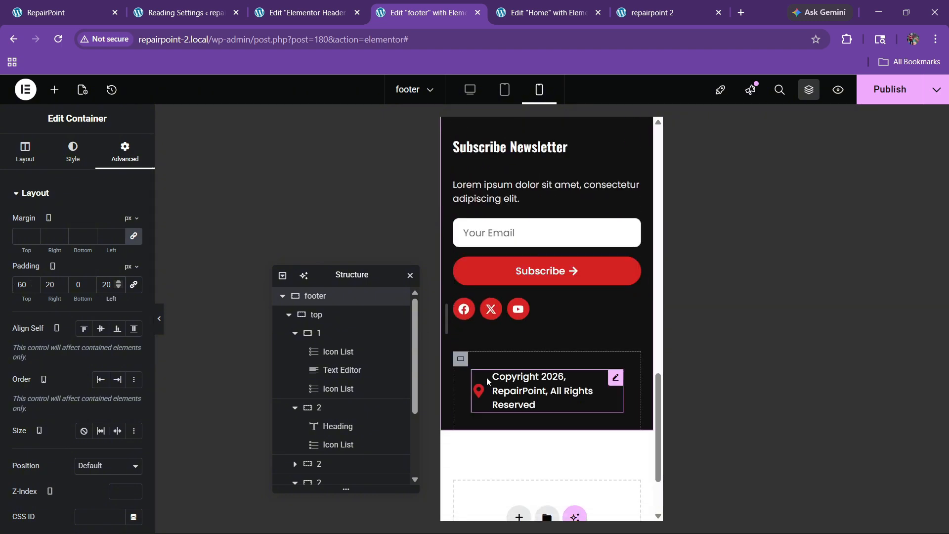
Give the copyright container 20 px top and bottom padding and 0 sides, then publish
left_click(461, 360)
left_click(123, 151)
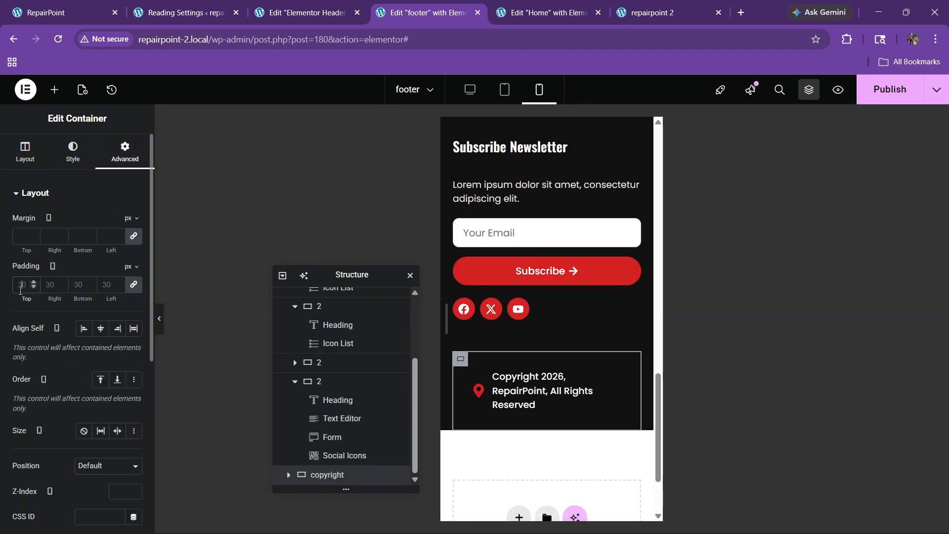
left_click(20, 289)
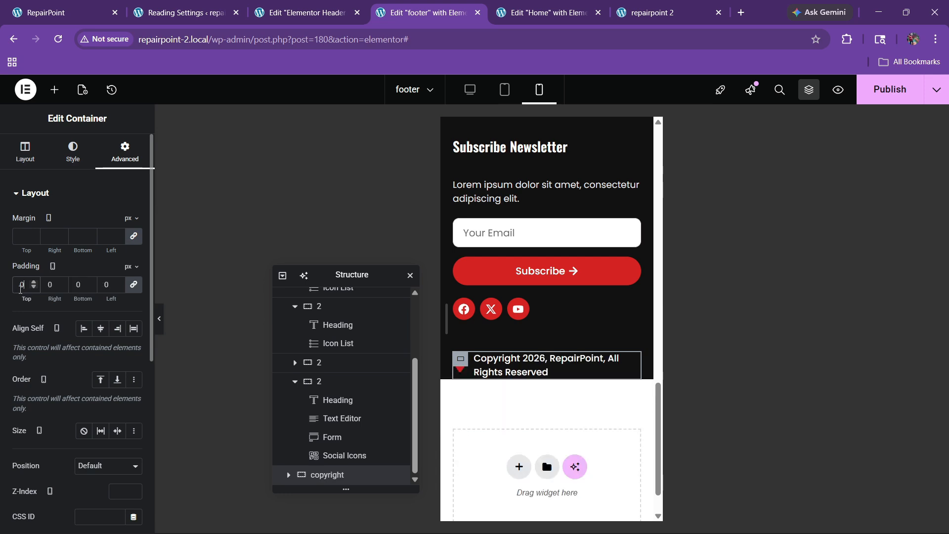
type("2")
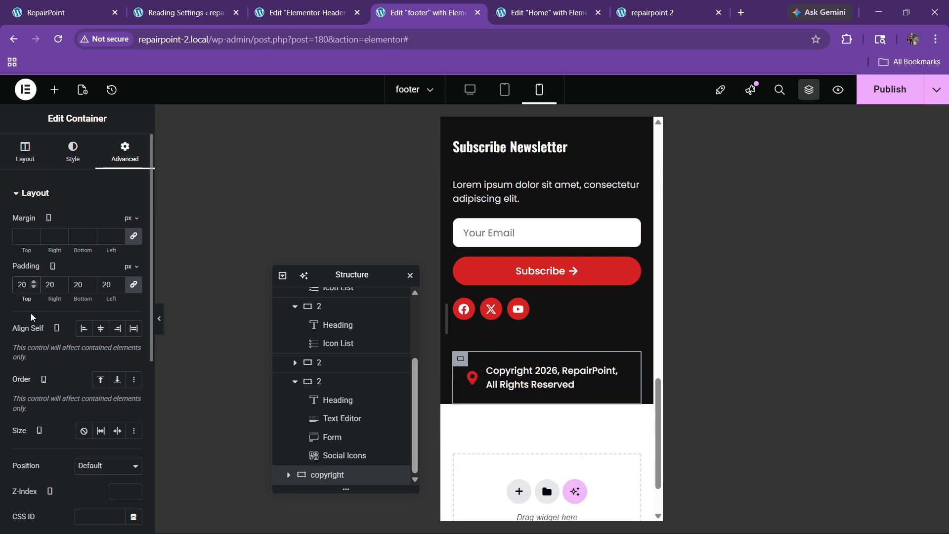
left_click(131, 287)
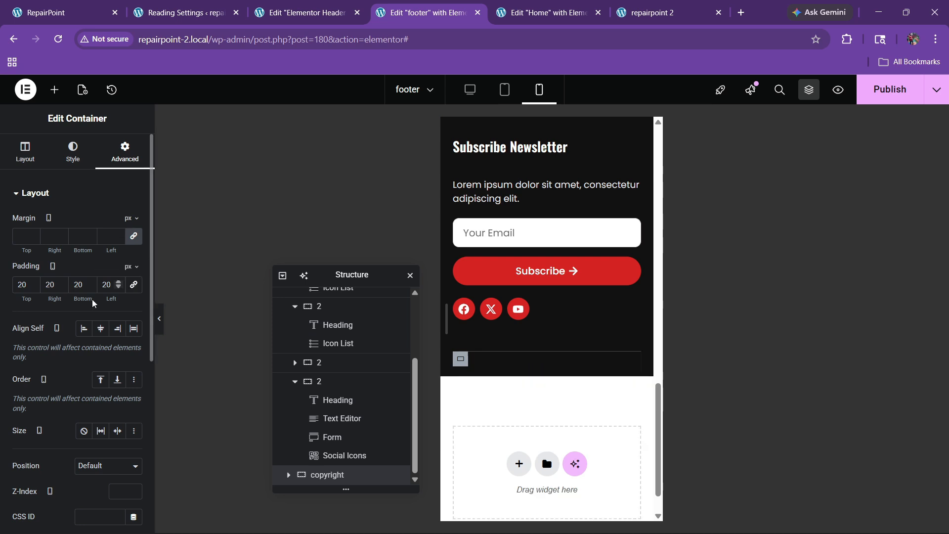
key("BackSpace")
key("BackSpace")
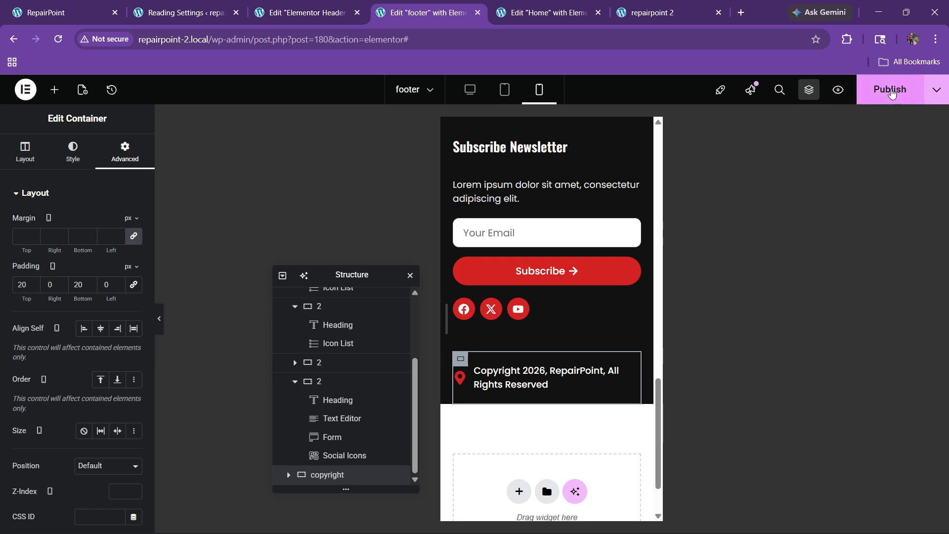
left_click(890, 89)
Switch to the Elementor Header #192 draft and close its template library
left_click(298, 6)
left_click(830, 107)
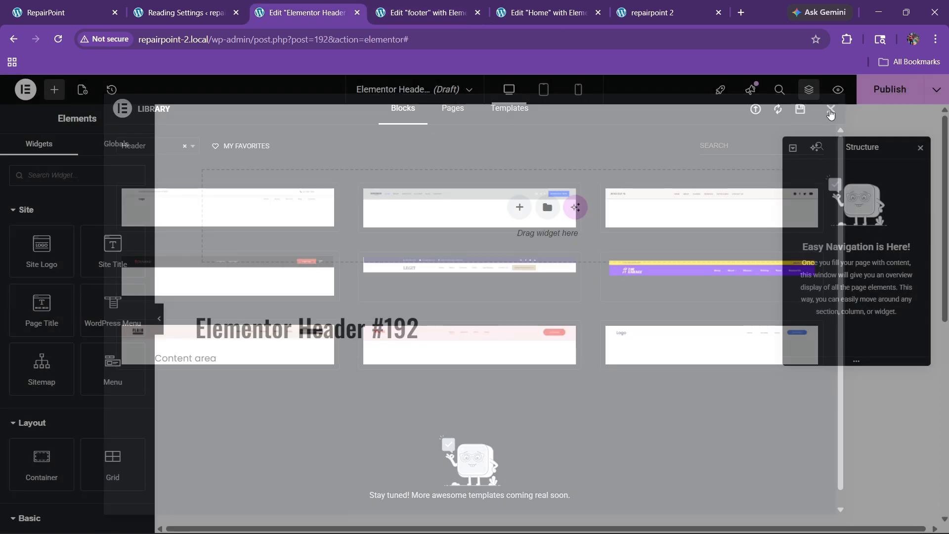
scroll(439, 263, "down", 5)
scroll(386, 212, "up", 4)
Restore the browser to full screen and glance at the live home page before returning
key("super+Left")
key("super+Up")
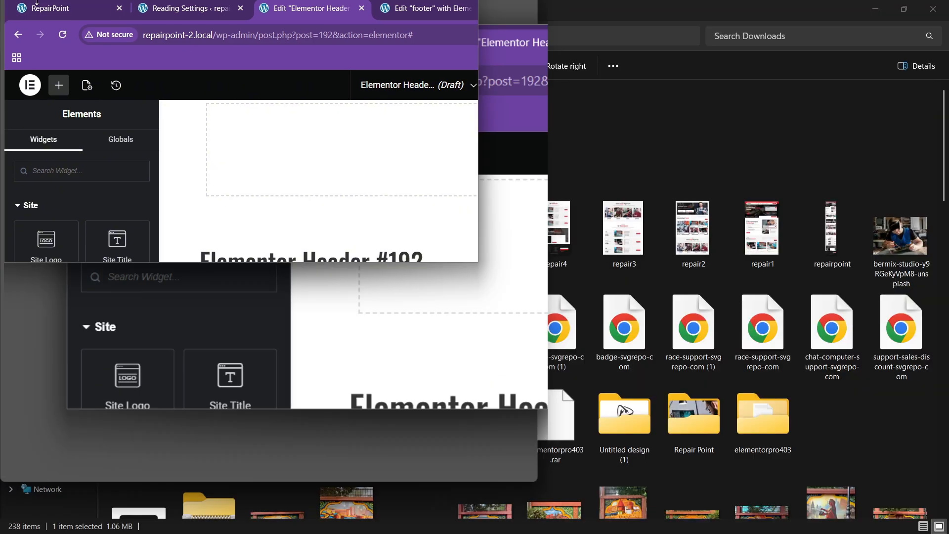
key("super+Up")
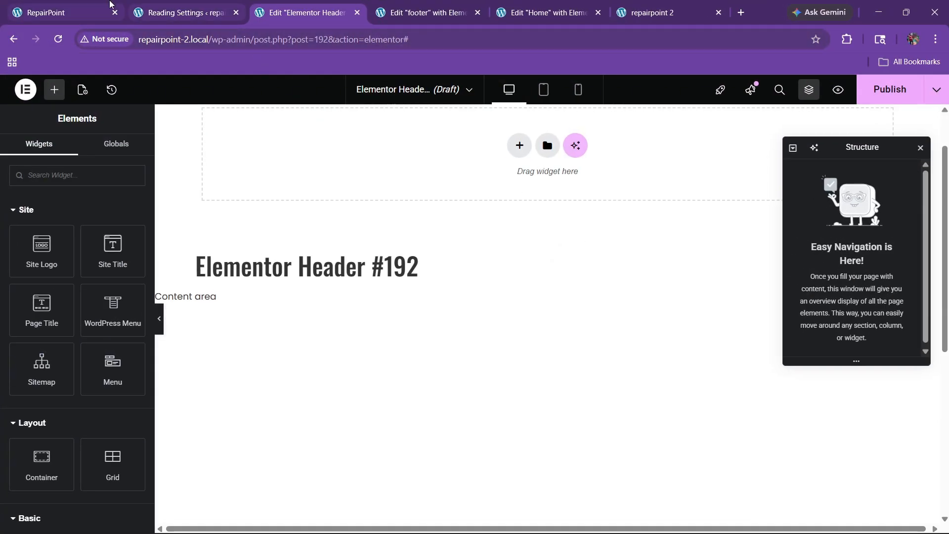
left_click(106, 7)
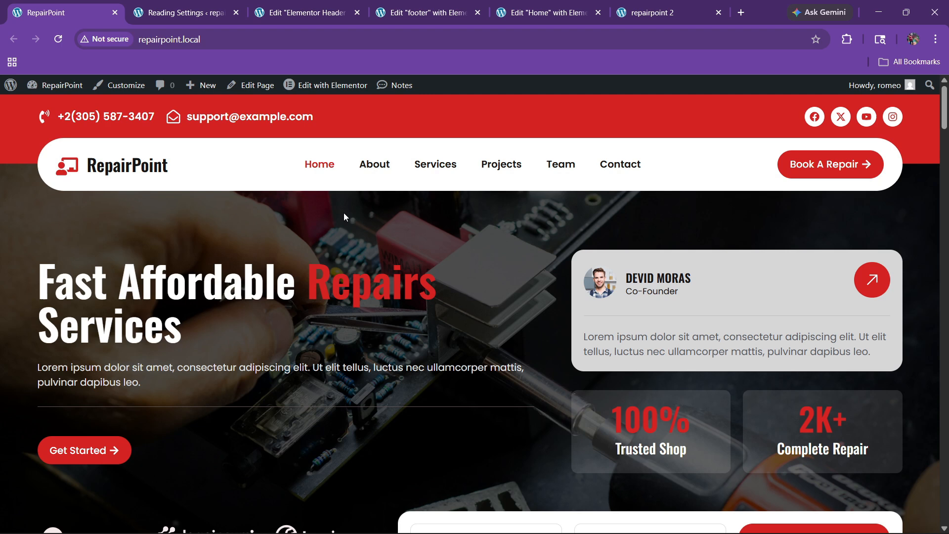
left_click(335, 6)
Add a flexbox container laid out in a row, with space-between and centred items
left_click(522, 155)
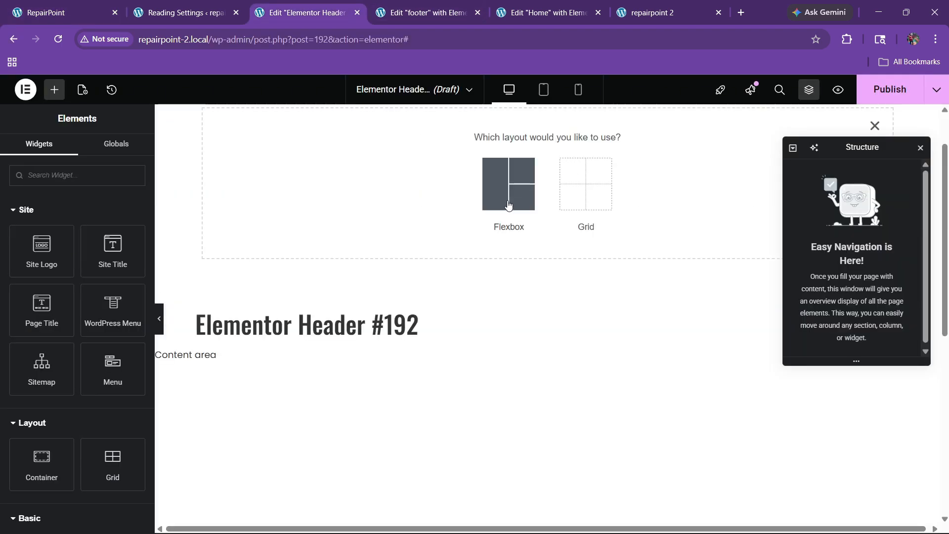
left_click(509, 187)
left_click(390, 175)
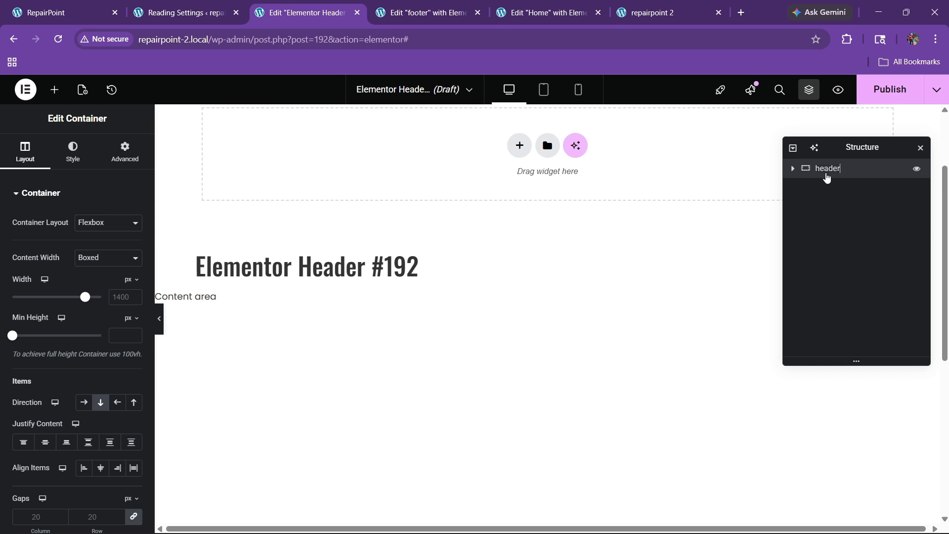
scroll(559, 252, "up", 3)
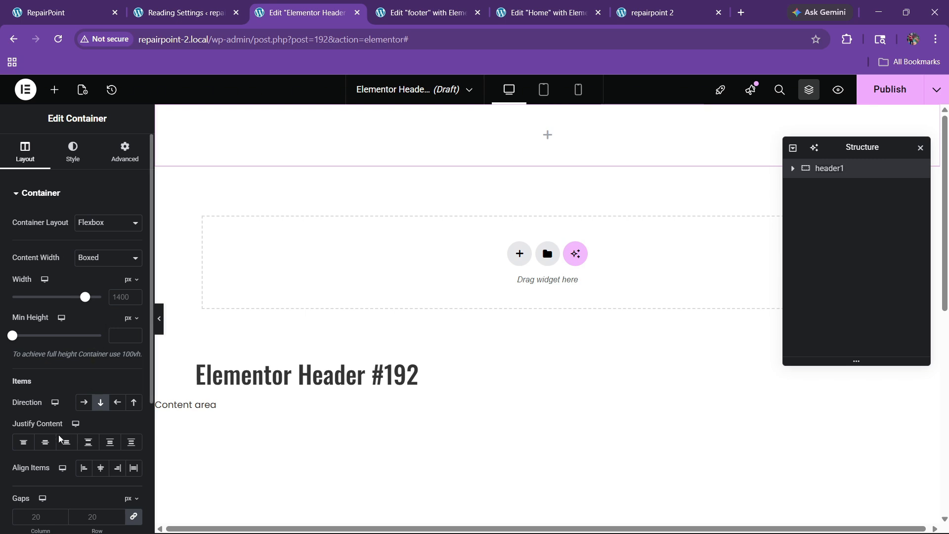
left_click(84, 402)
left_click(88, 442)
left_click(101, 468)
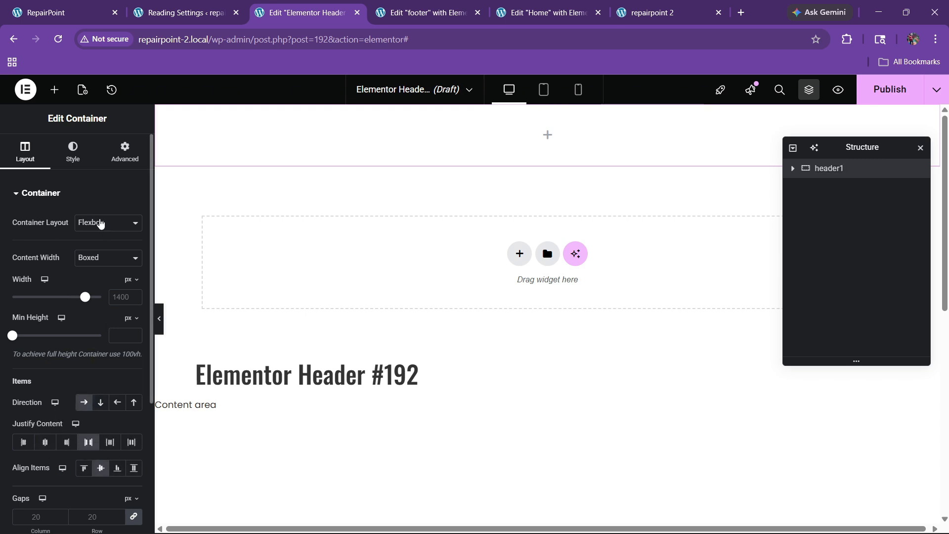
Give the container a classic background in the global red colour
left_click(73, 150)
left_click(84, 248)
left_click(117, 275)
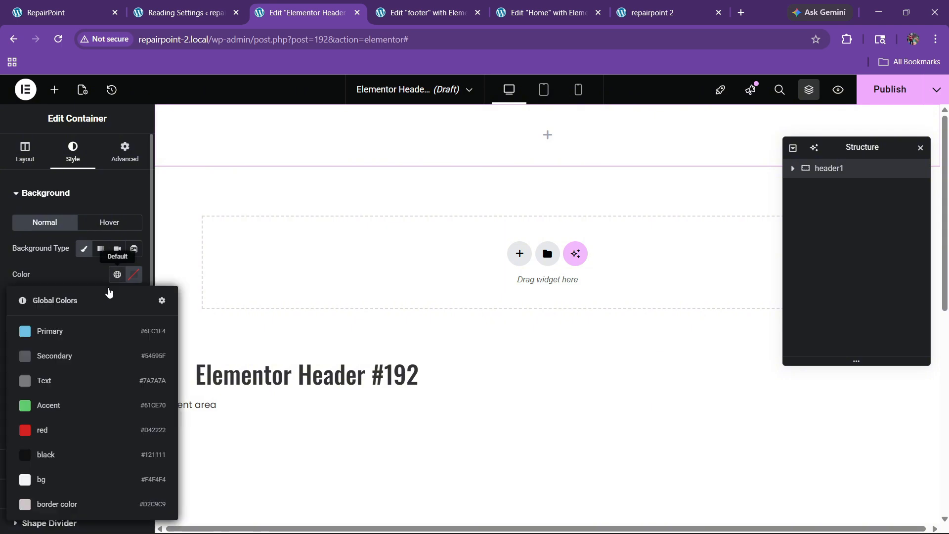
left_click(58, 432)
left_click(58, 12)
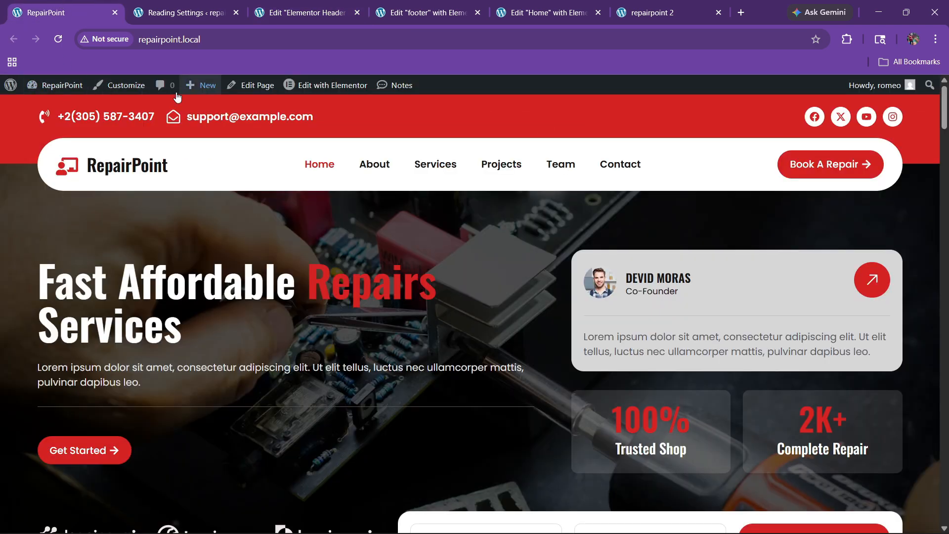
left_click(307, 13)
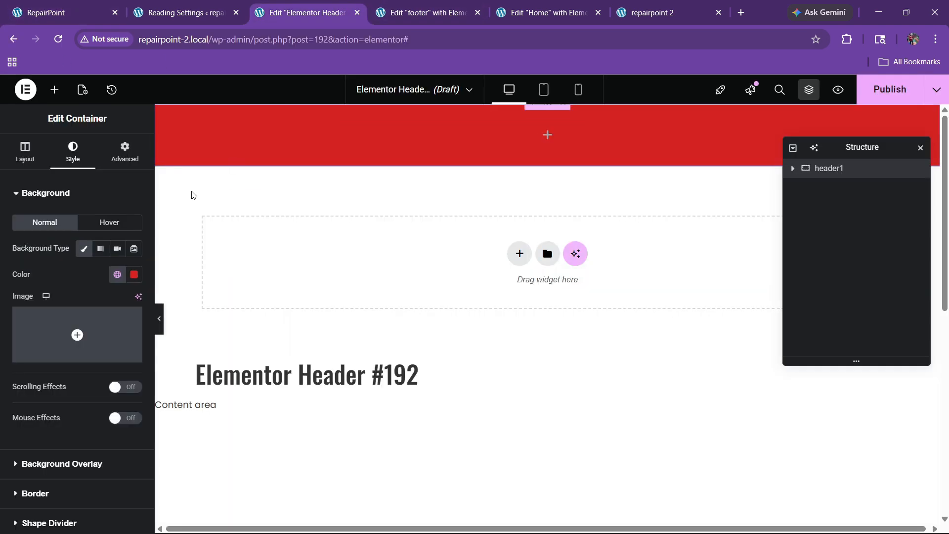
Retitle the template 'header' in its page settings
left_click(82, 90)
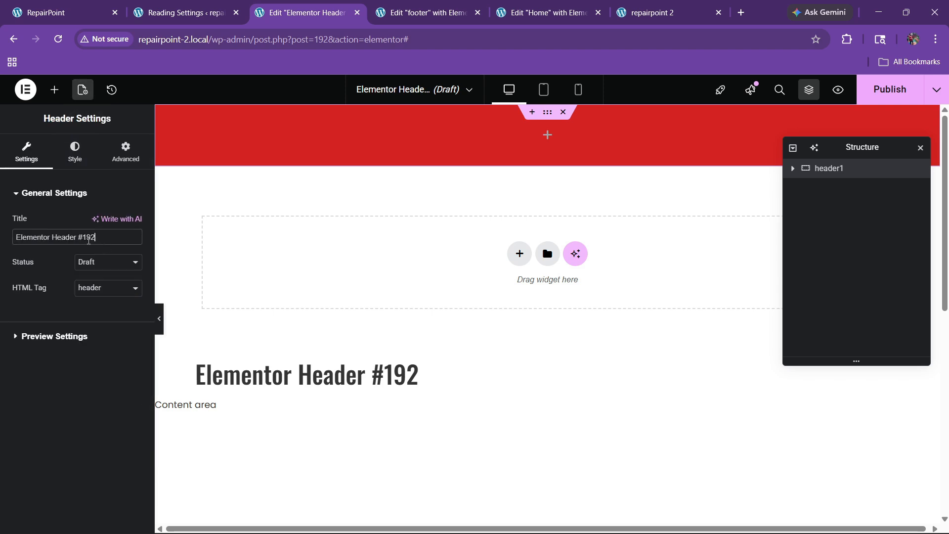
left_click_drag(96, 238, 3, 238)
type("header")
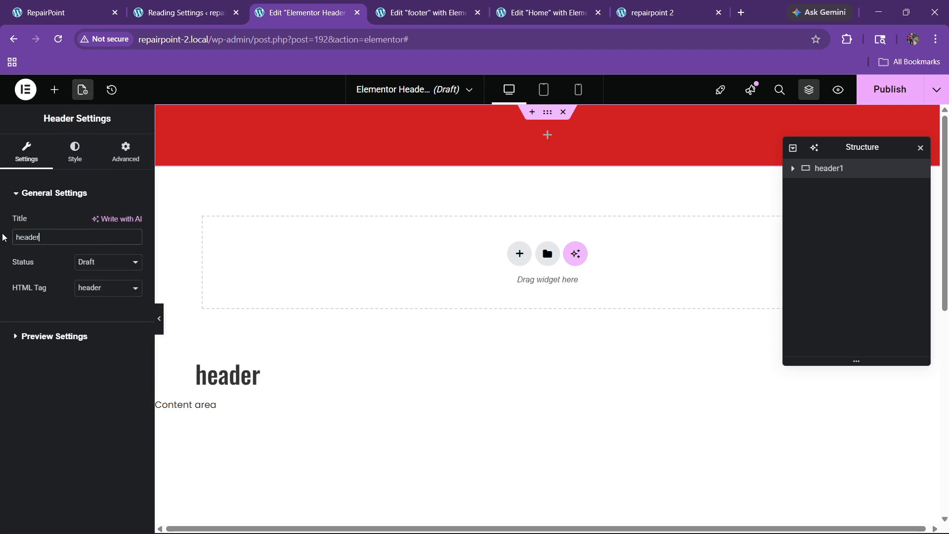
left_click(54, 90)
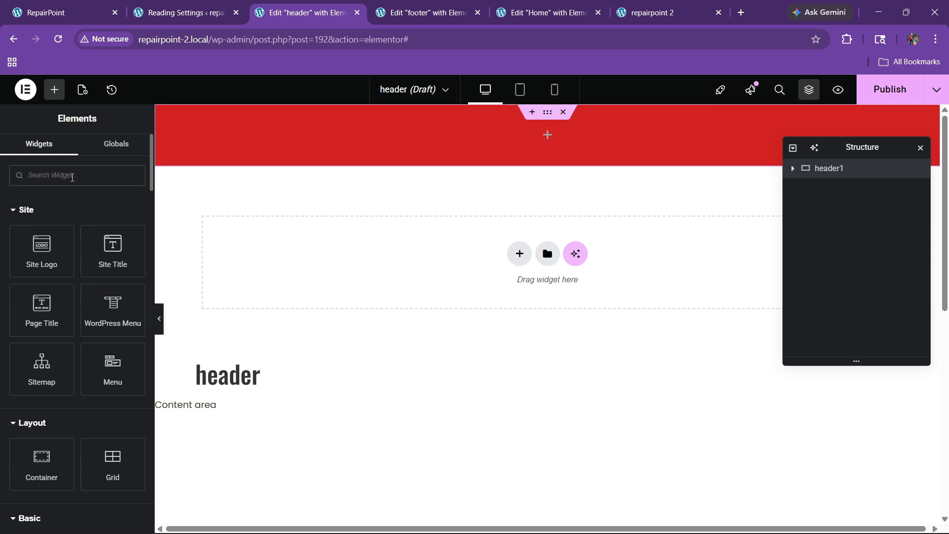
Drop an Icon List widget into the red header, remove its third item, and lay items inline
type("list")
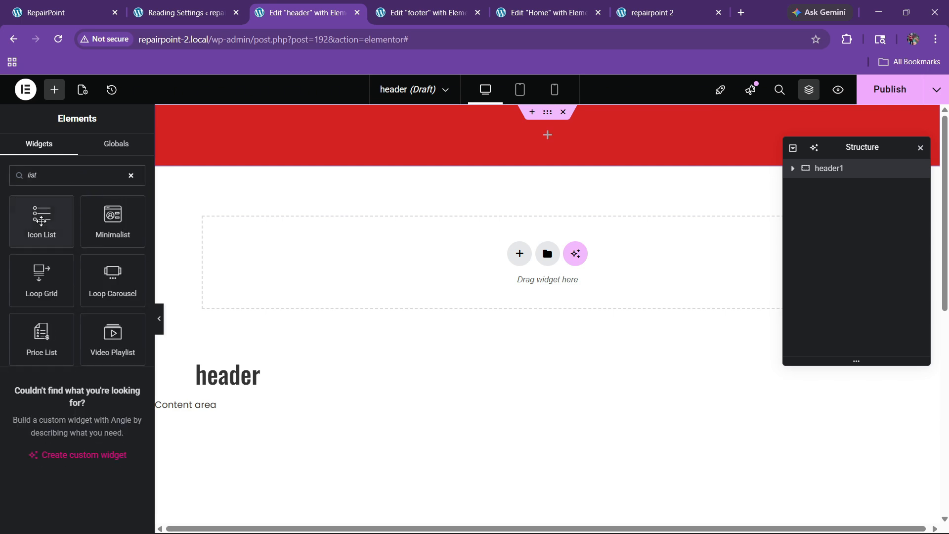
left_click_drag(42, 217, 345, 140)
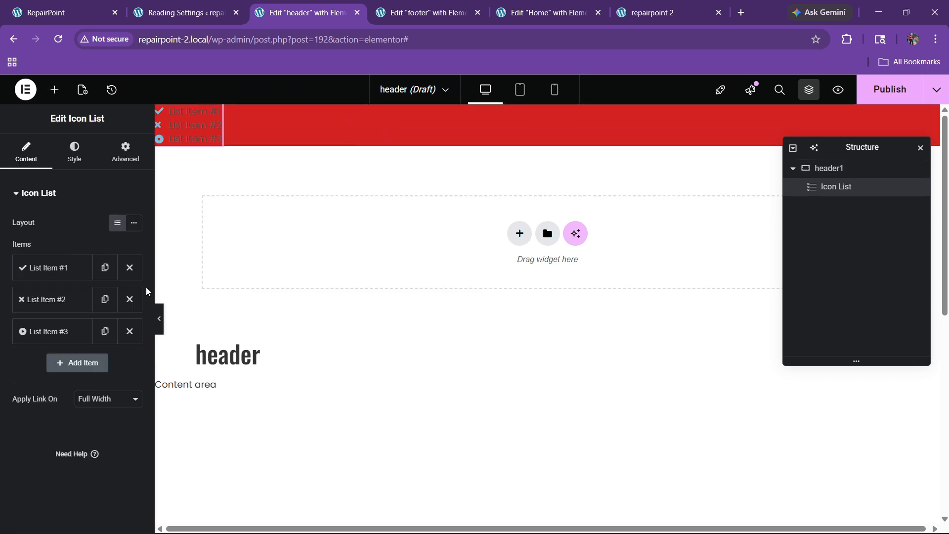
left_click(130, 331)
left_click(133, 223)
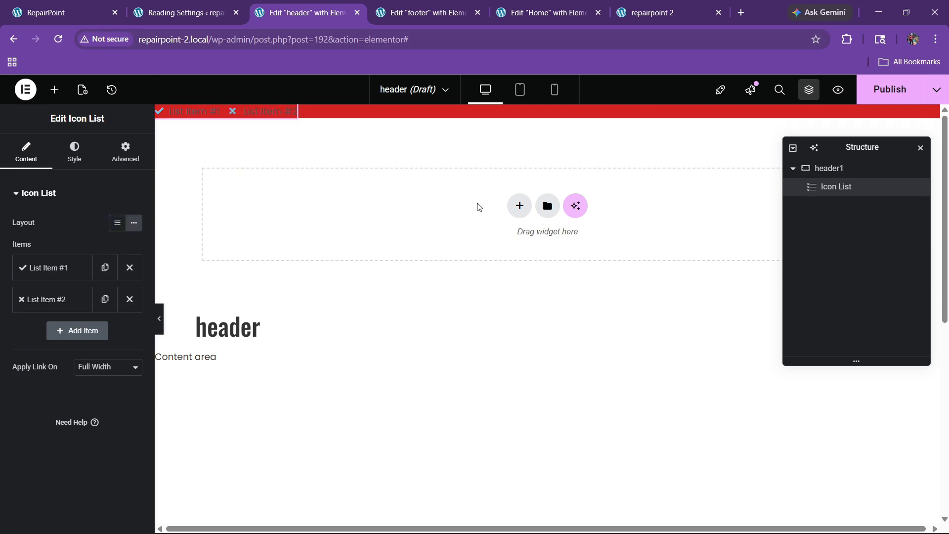
Set the header1 container's top and bottom padding to 20 px
left_click(829, 168)
left_click(125, 151)
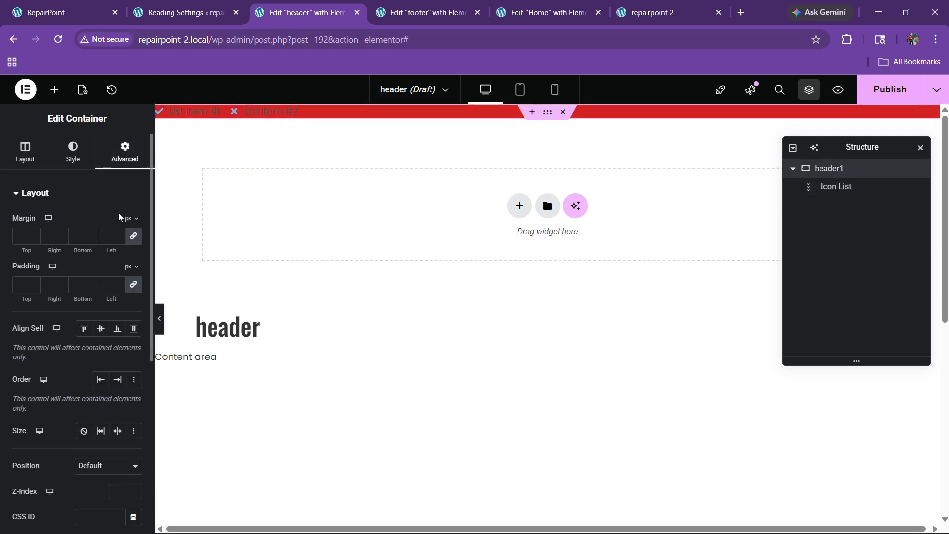
left_click(52, 12)
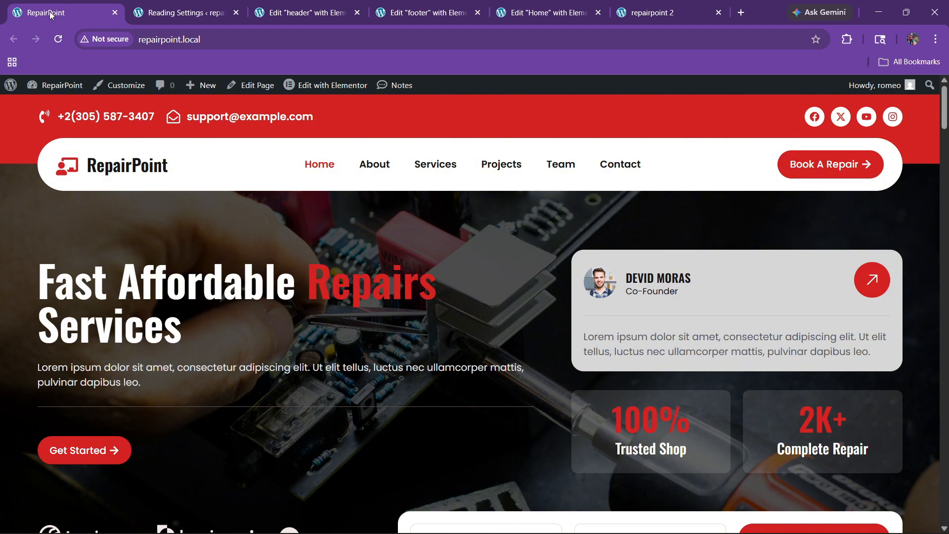
left_click(305, 13)
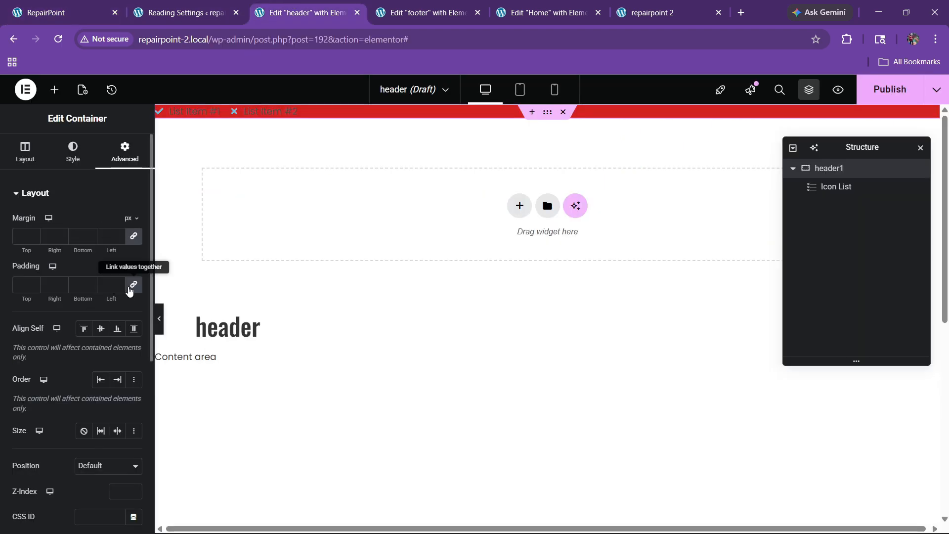
left_click(133, 285)
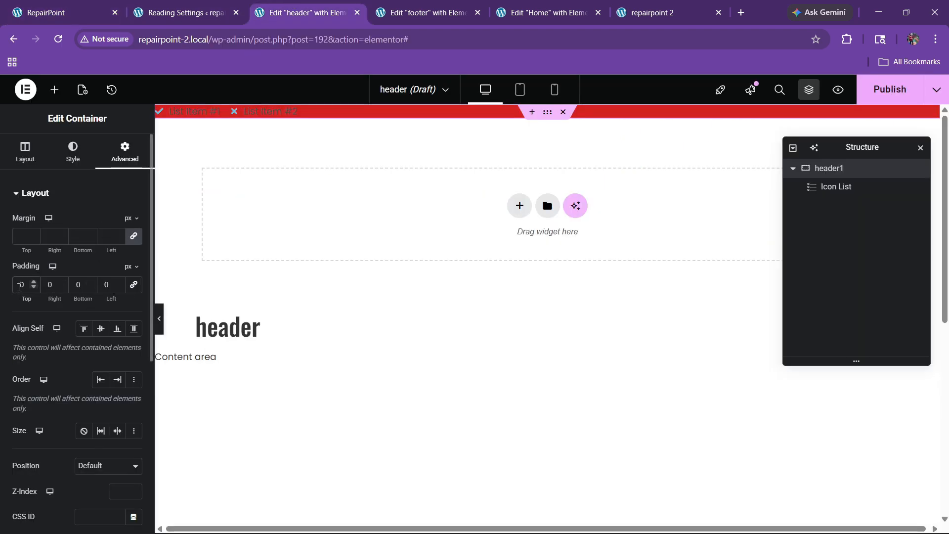
left_click(19, 287)
type("2")
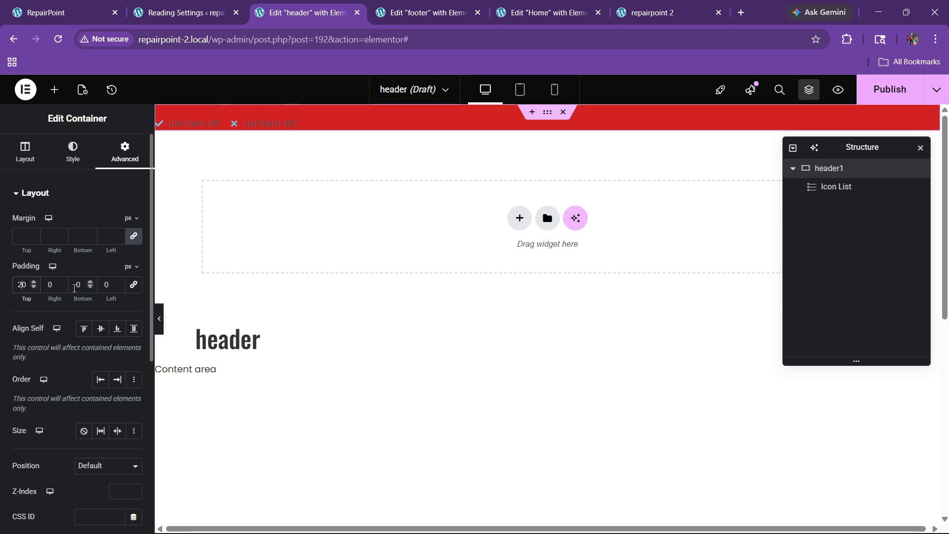
left_click(74, 285)
type("2")
Compare with the live home page, then select the header's icon list
key("ctrl+1")
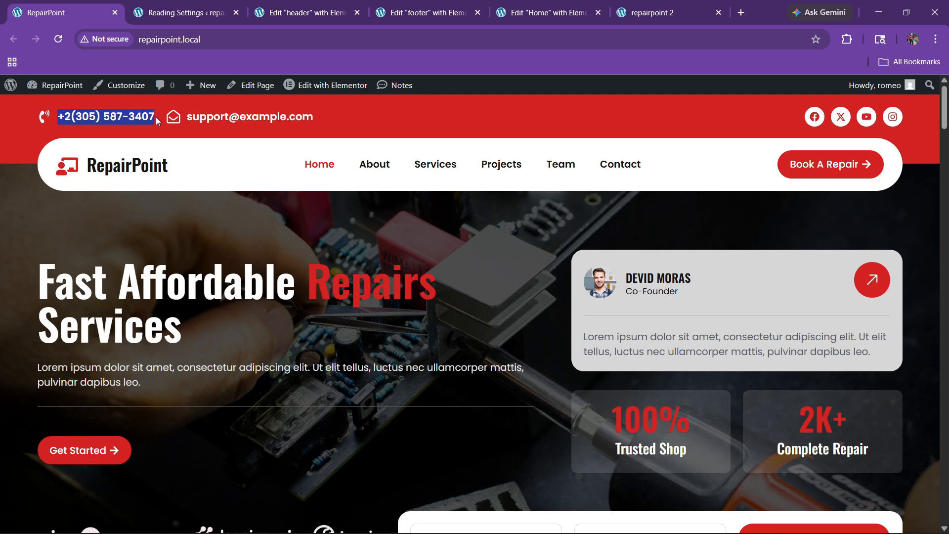
left_click(337, 5)
left_click(25, 150)
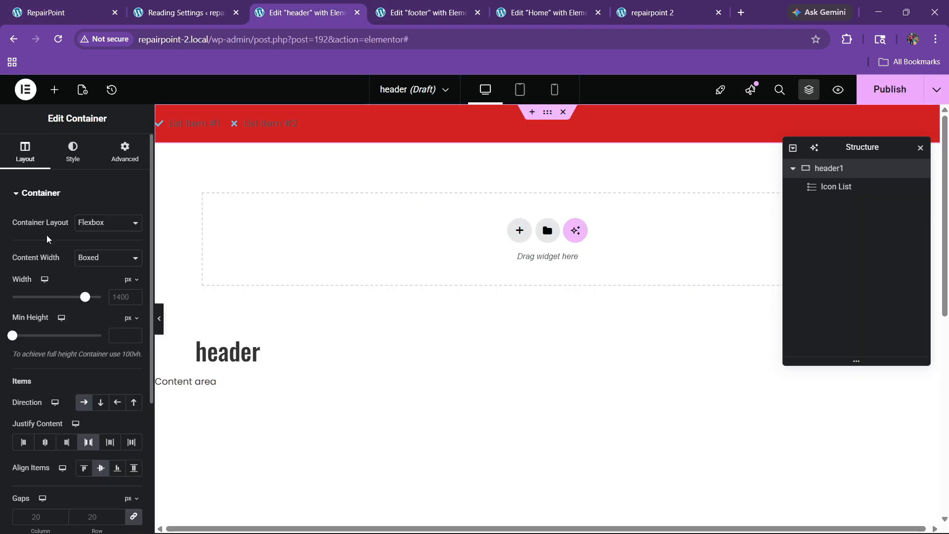
left_click(260, 129)
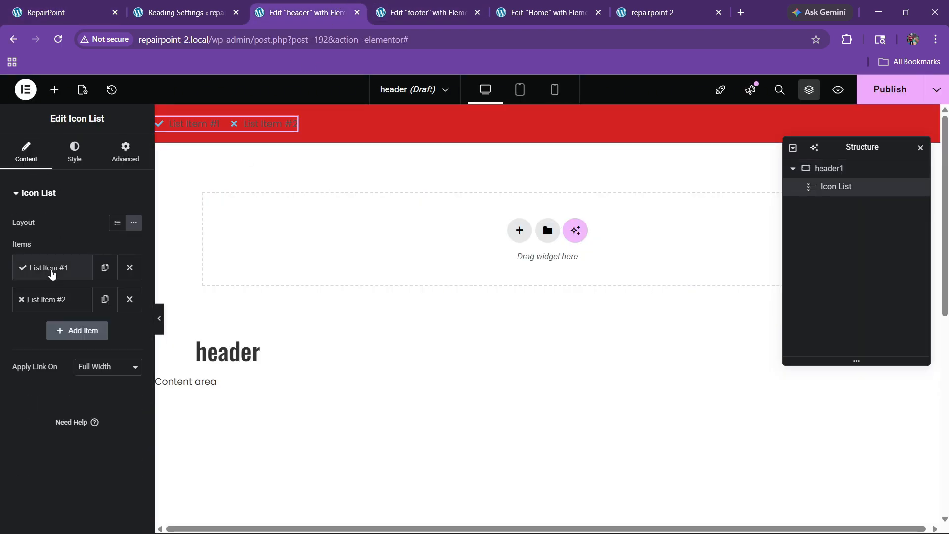
Make the first list item show the phone number with a ringing-phone icon
left_click(54, 269)
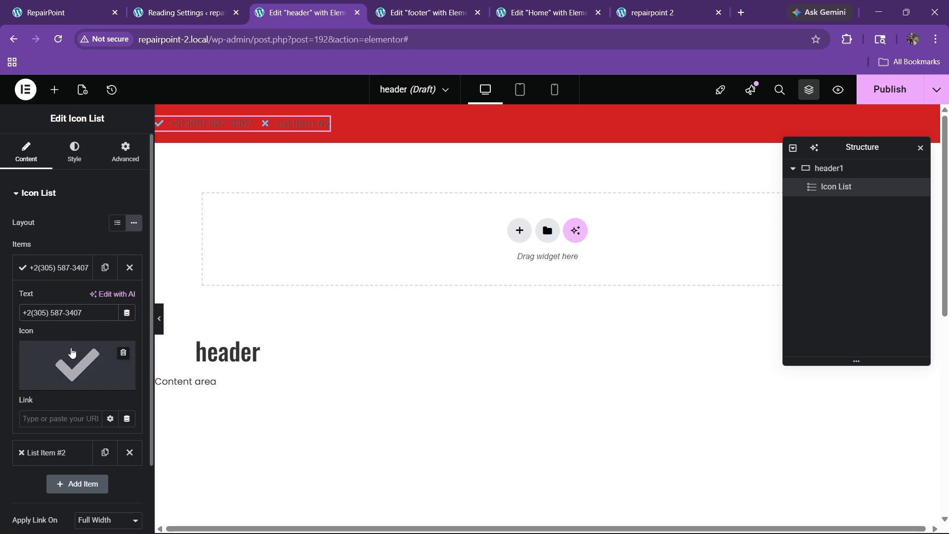
left_click(73, 356)
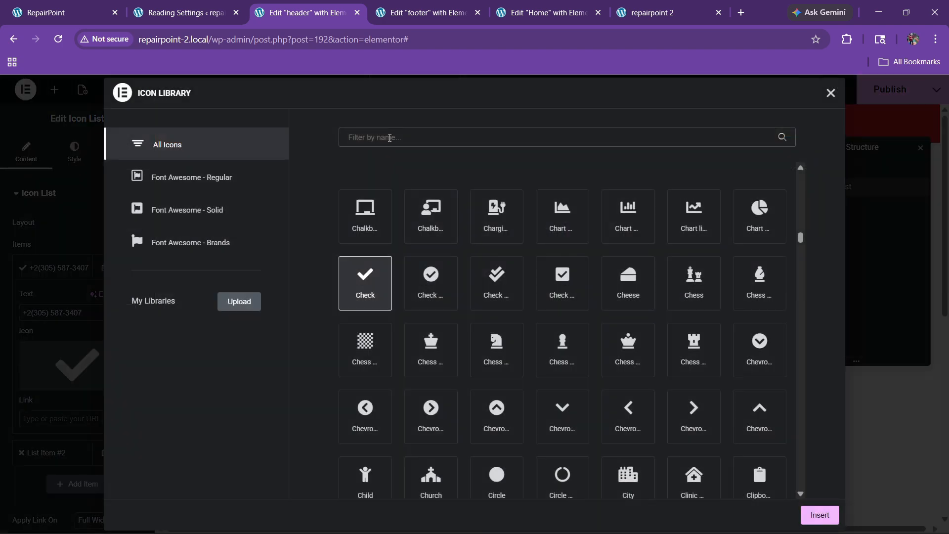
type("phone")
left_click(720, 299)
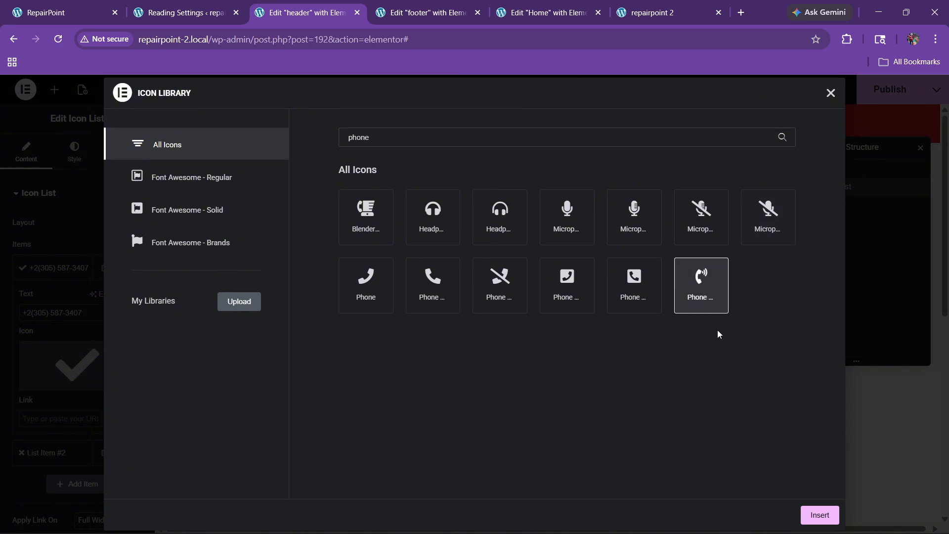
left_click(818, 514)
left_click(51, 273)
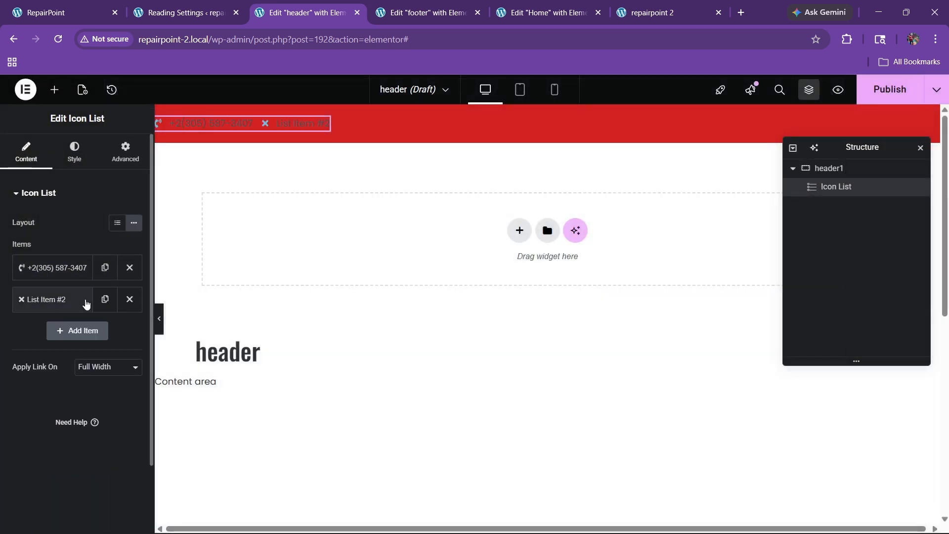
Replace the second placeholder with a duplicate of the phone item using an open-envelope icon
left_click(130, 299)
left_click(105, 268)
left_click(62, 299)
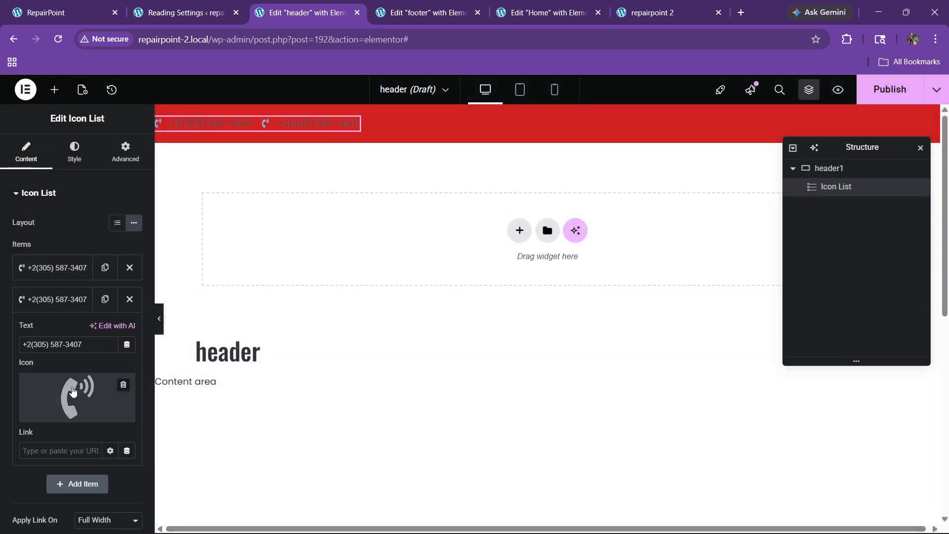
left_click(74, 395)
type("mail")
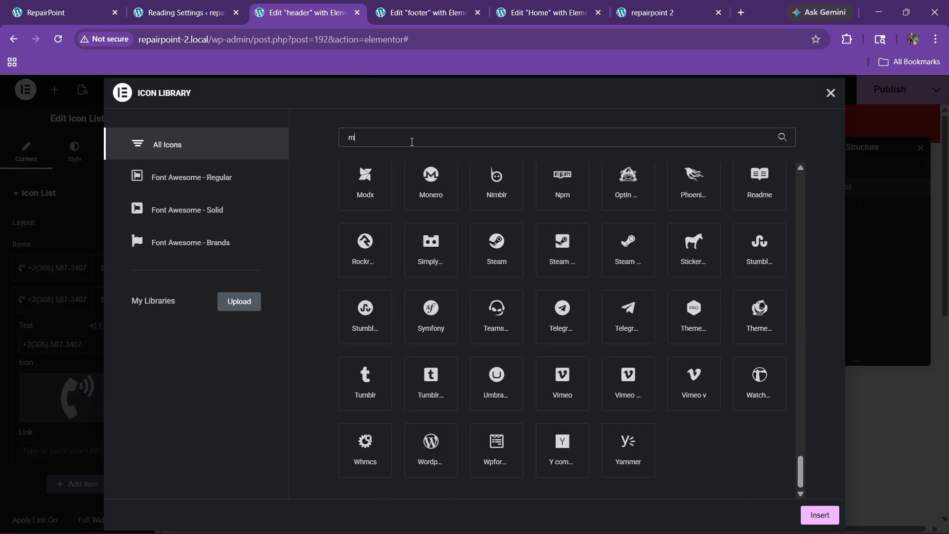
key("BackSpace")
key("BackSpace")
key("BackSpace")
key("BackSpace")
type("envo")
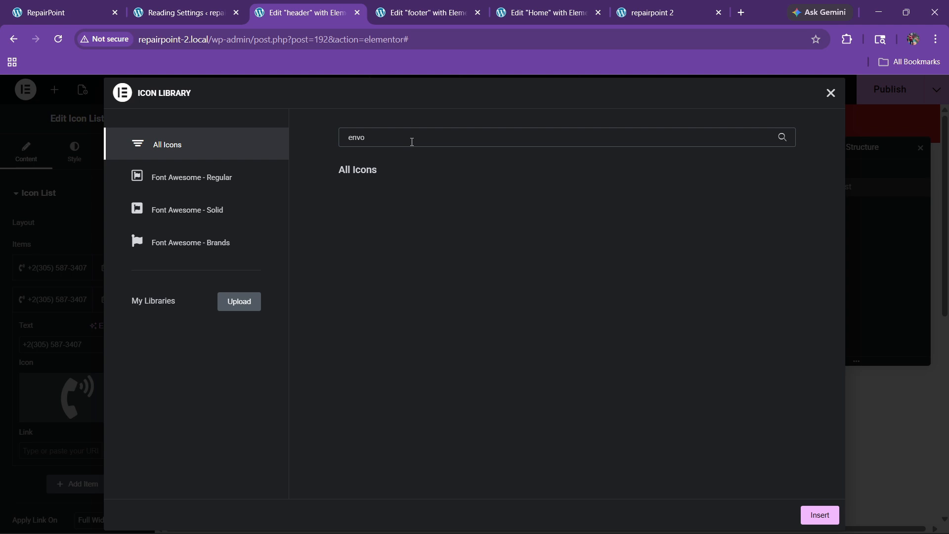
key("BackSpace")
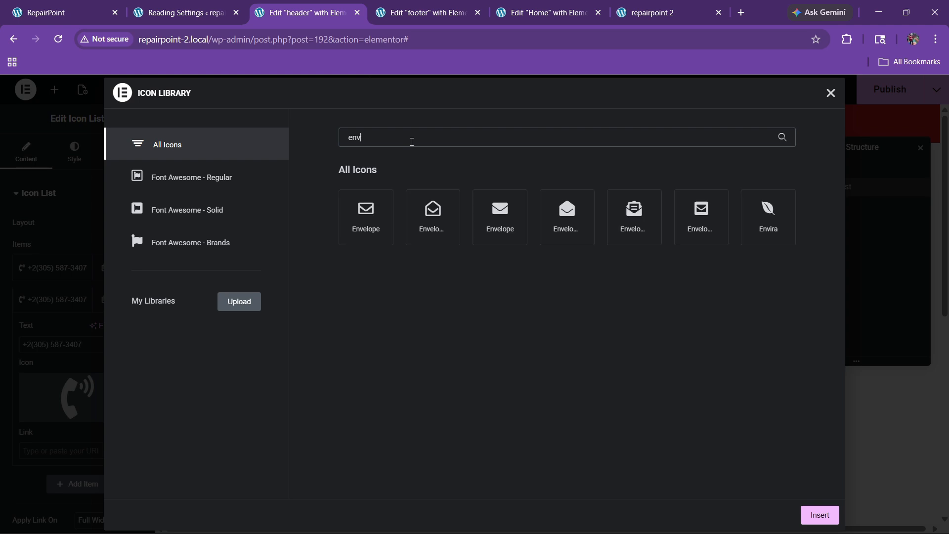
left_click(444, 213)
left_click(811, 515)
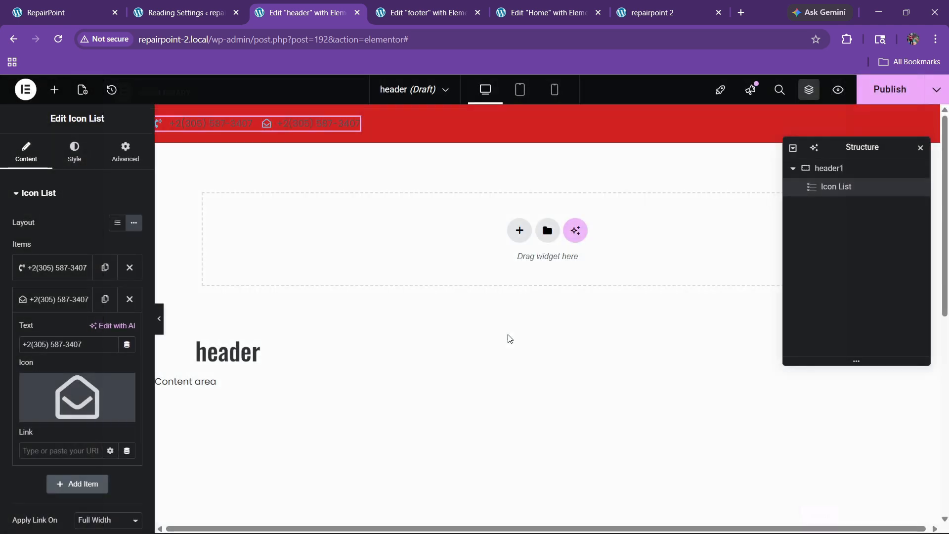
left_click(51, 305)
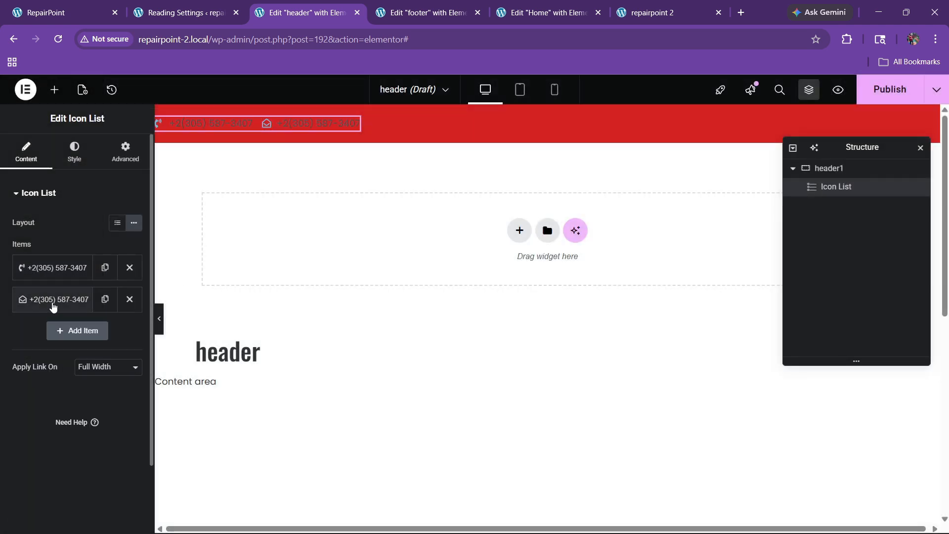
Change the envelope item's text to the contact e-mail address
left_click(52, 305)
left_click_drag(83, 345, 2, 350)
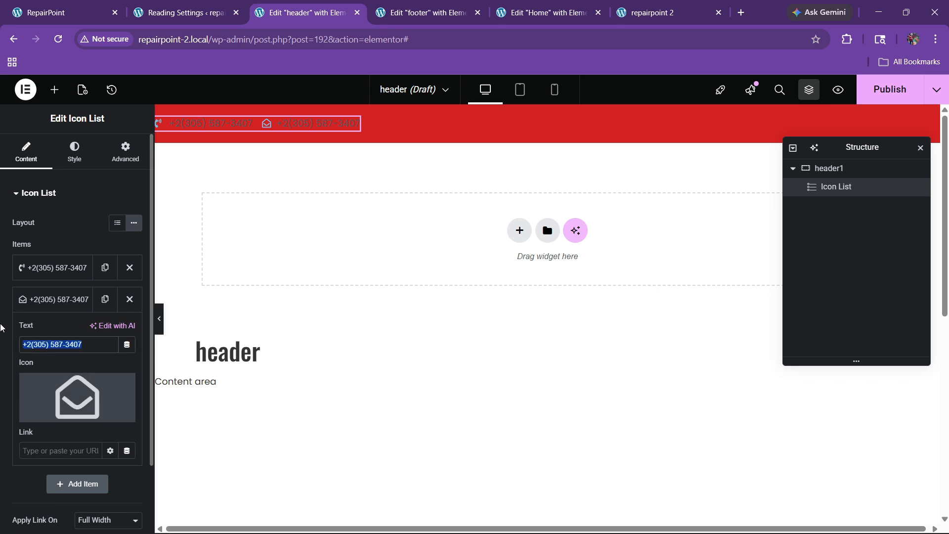
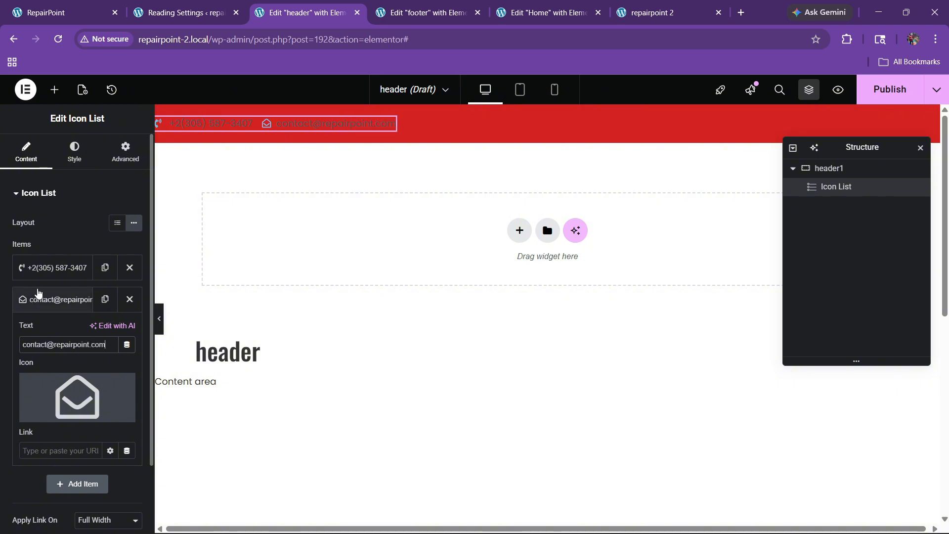
left_click(40, 299)
left_click(74, 150)
Make the list icons white at size 20
left_click(53, 341)
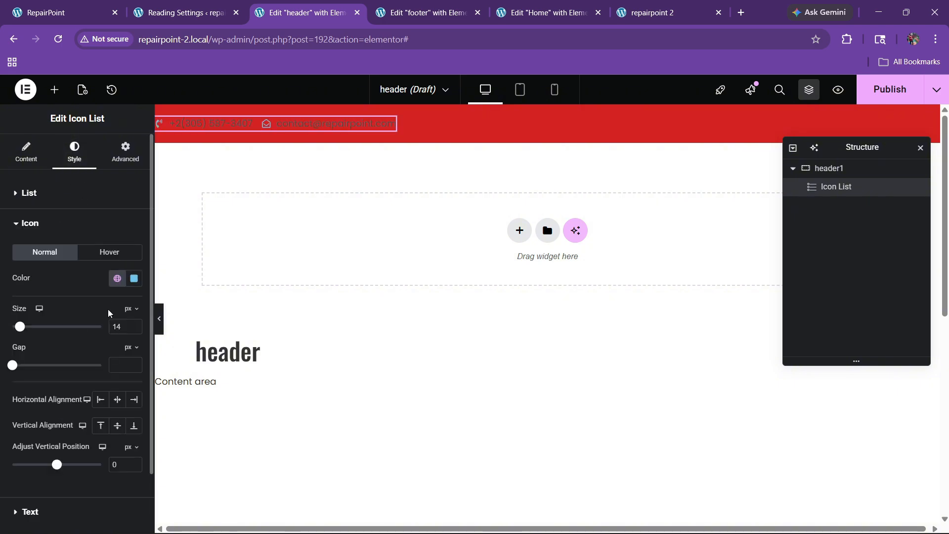
left_click(134, 278)
left_click_drag(100, 348, 57, 284)
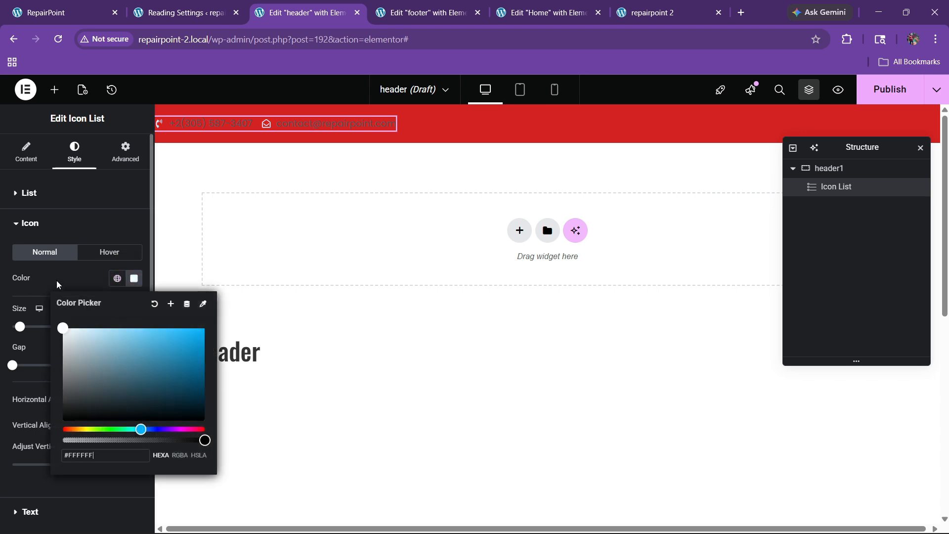
left_click(57, 284)
left_click(133, 325)
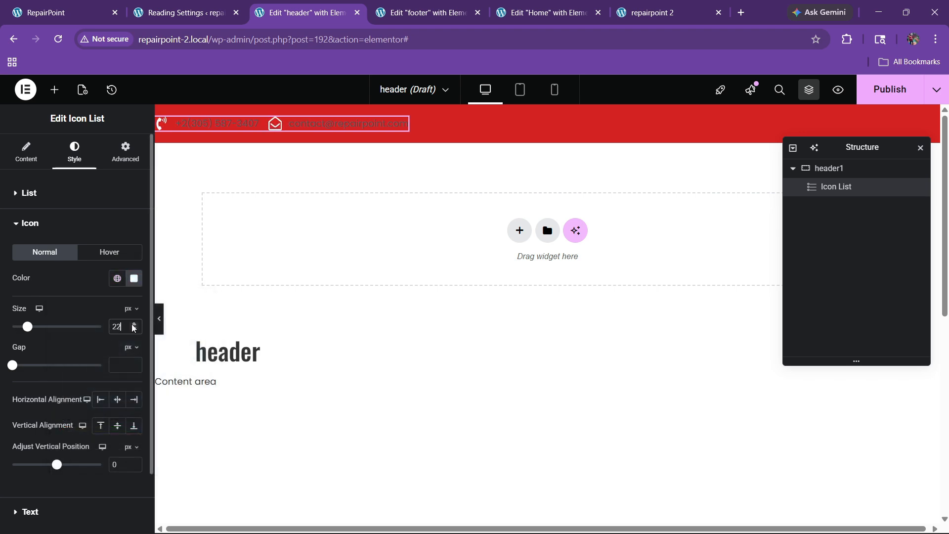
left_click(133, 329)
scroll(38, 426, "down", 2)
Style the list text white, weight 600 (Semi Bold), size 15
left_click(30, 440)
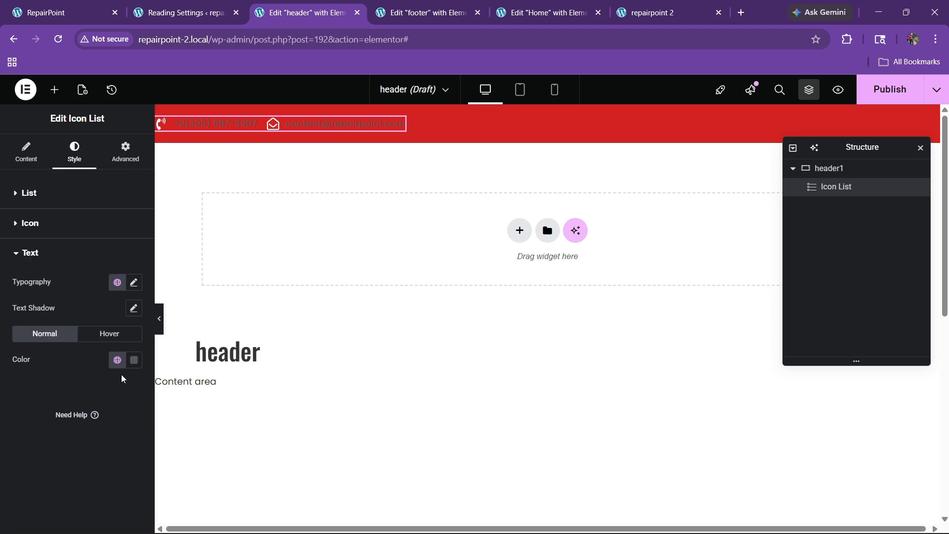
left_click(133, 360)
left_click_drag(87, 237, 41, 179)
left_click(19, 403)
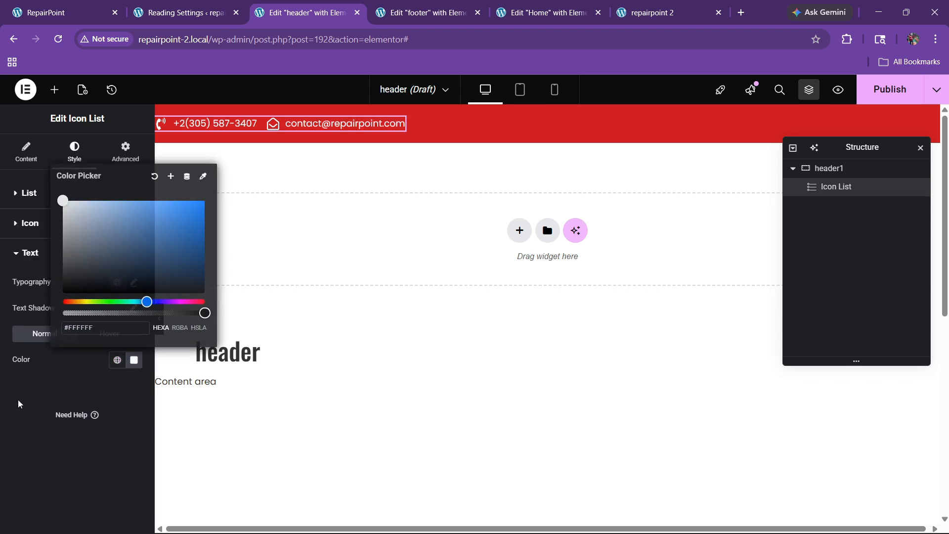
left_click(134, 283)
left_click(105, 404)
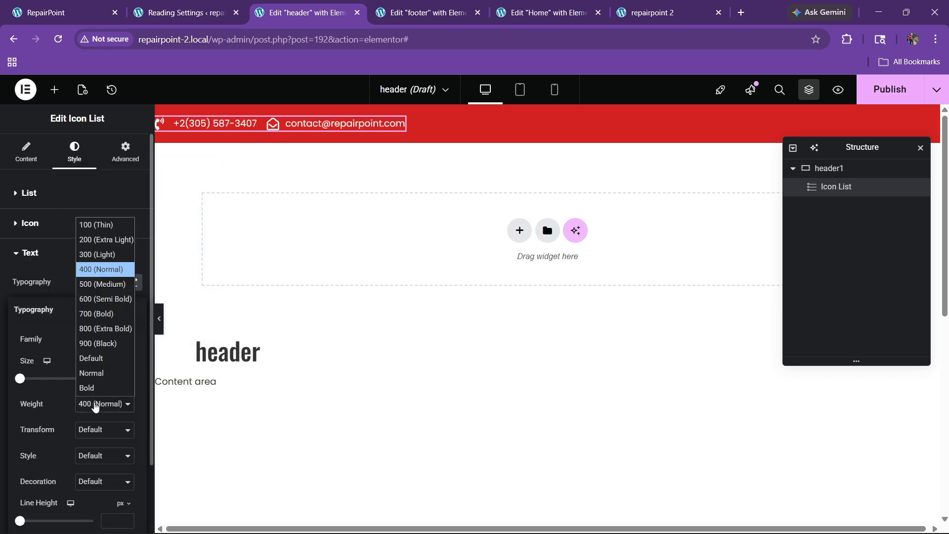
left_click(89, 299)
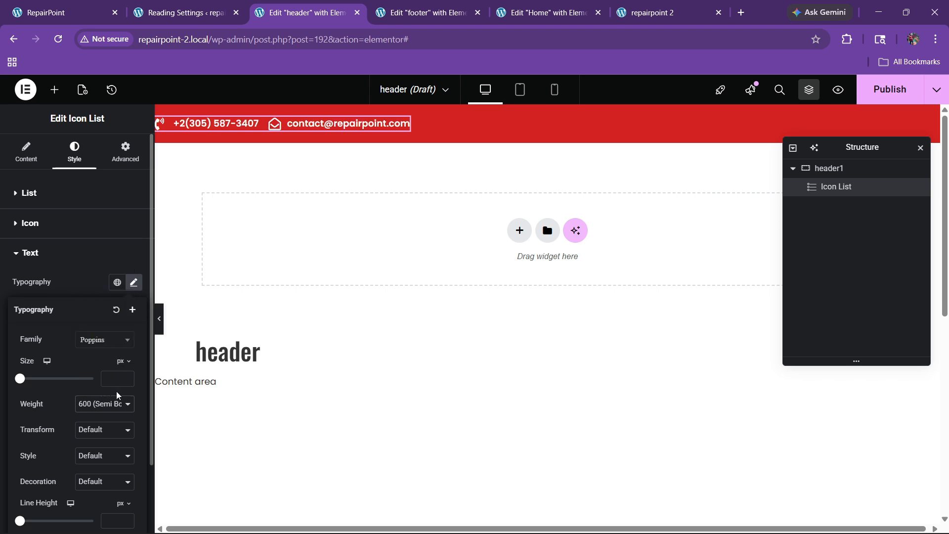
left_click(125, 379)
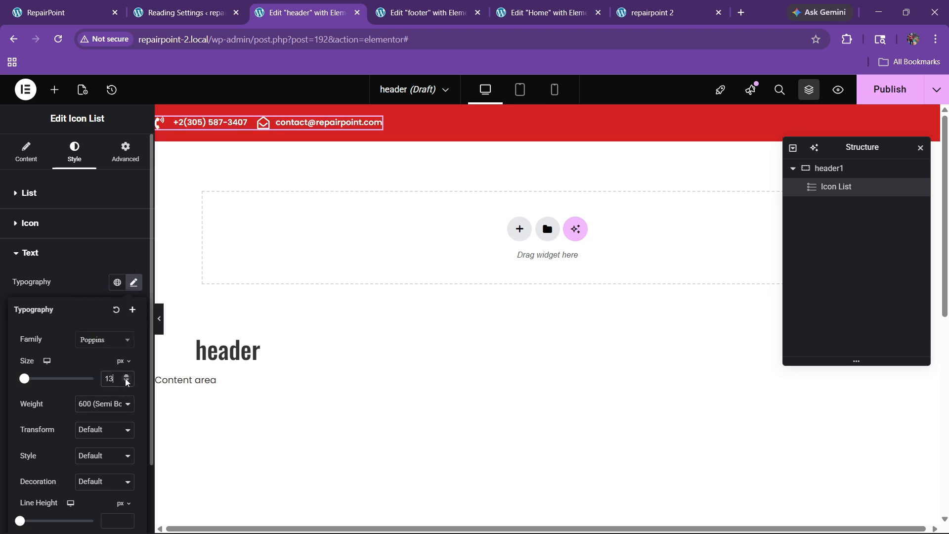
Set 25 px spacing between list items and view the live homepage
left_click(50, 200)
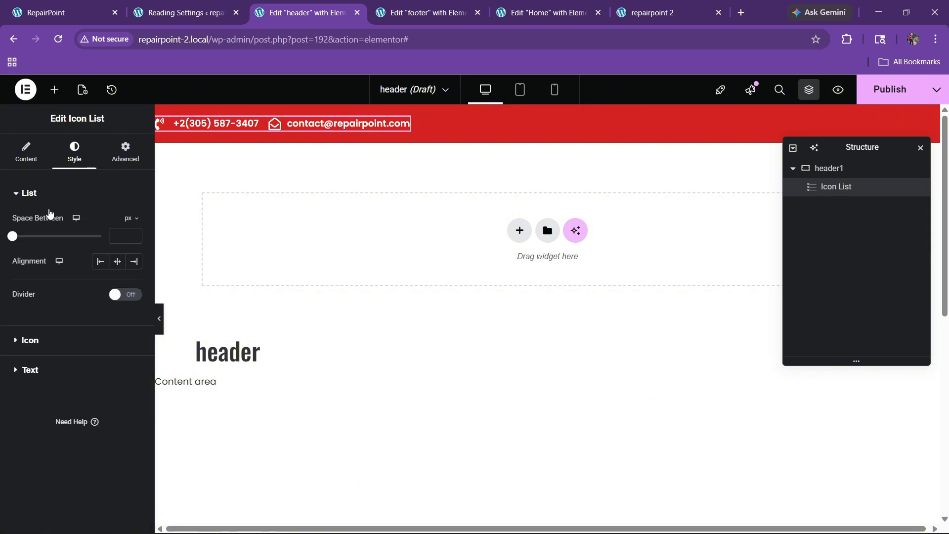
left_click(49, 340)
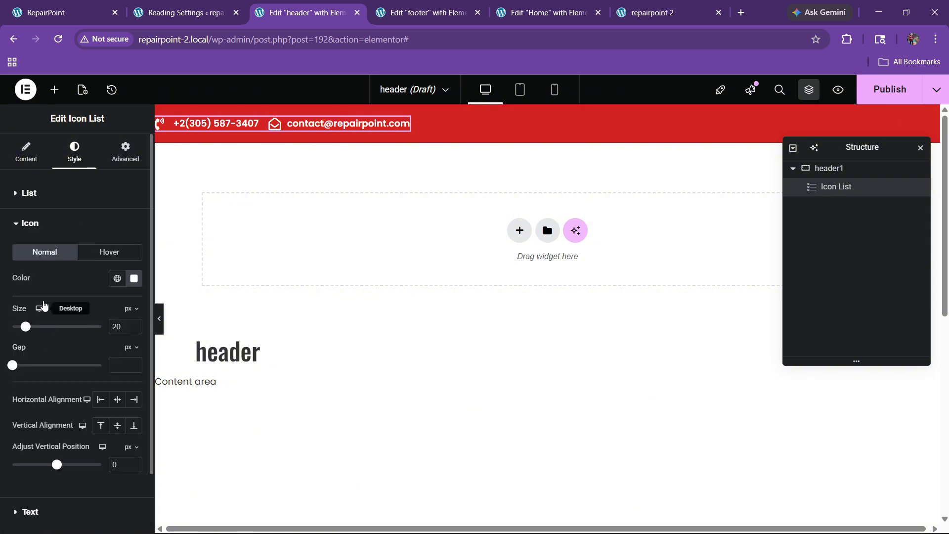
left_click(30, 194)
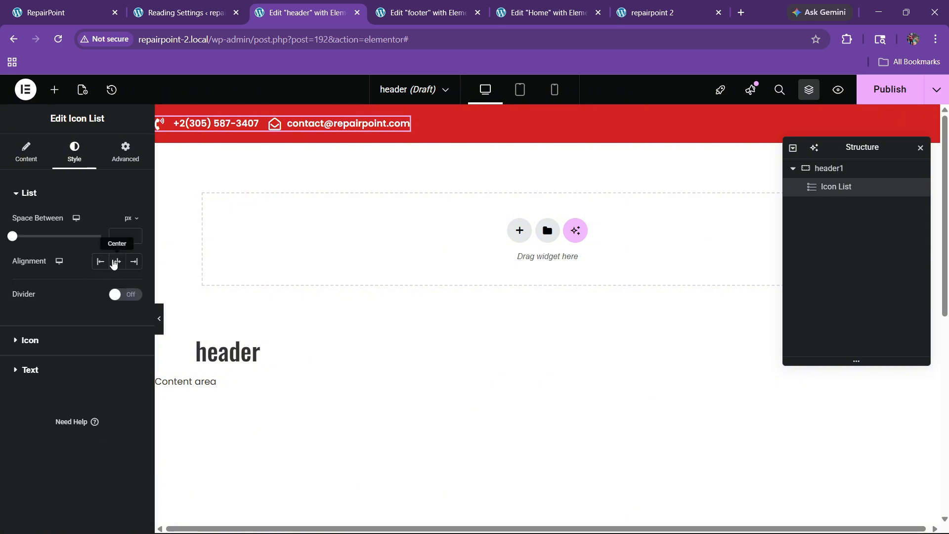
left_click(134, 235)
left_click(134, 235)
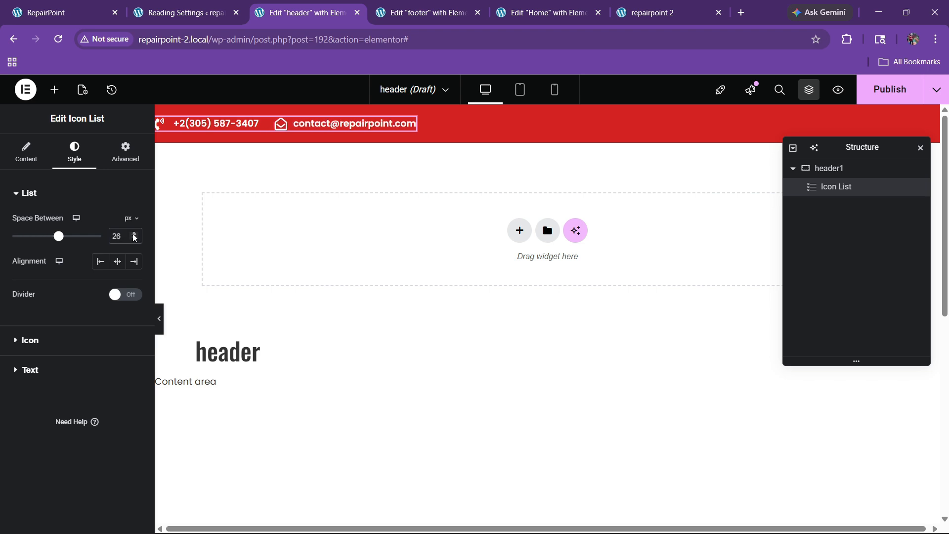
left_click(134, 235)
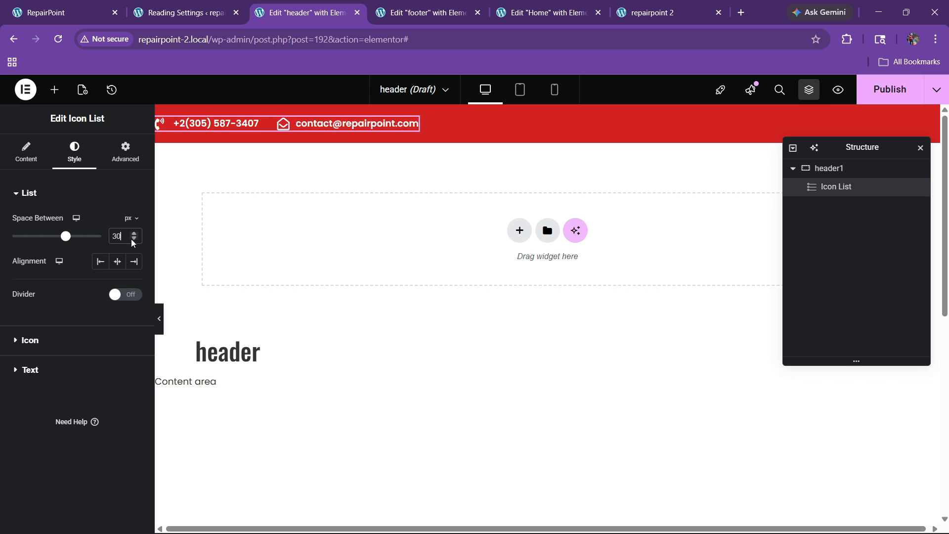
left_click(134, 239)
left_click(133, 240)
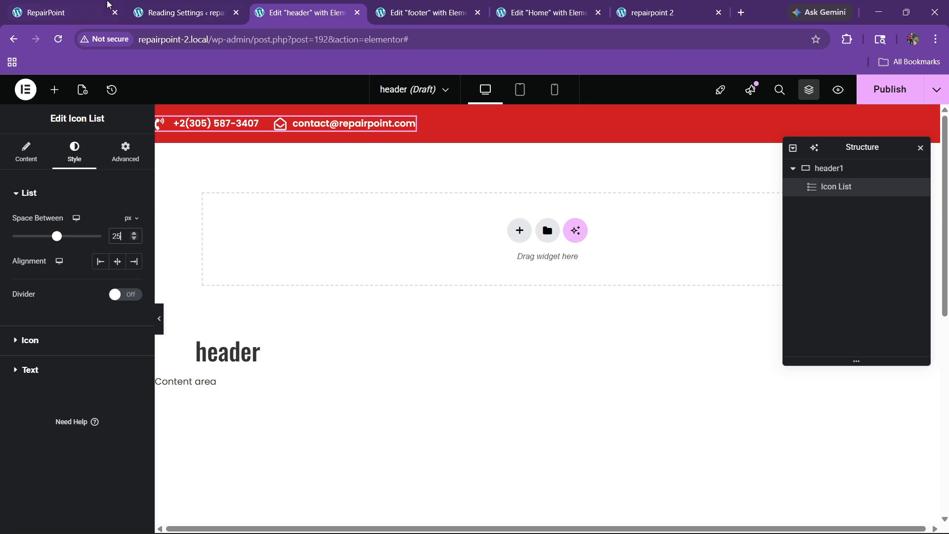
left_click(108, 4)
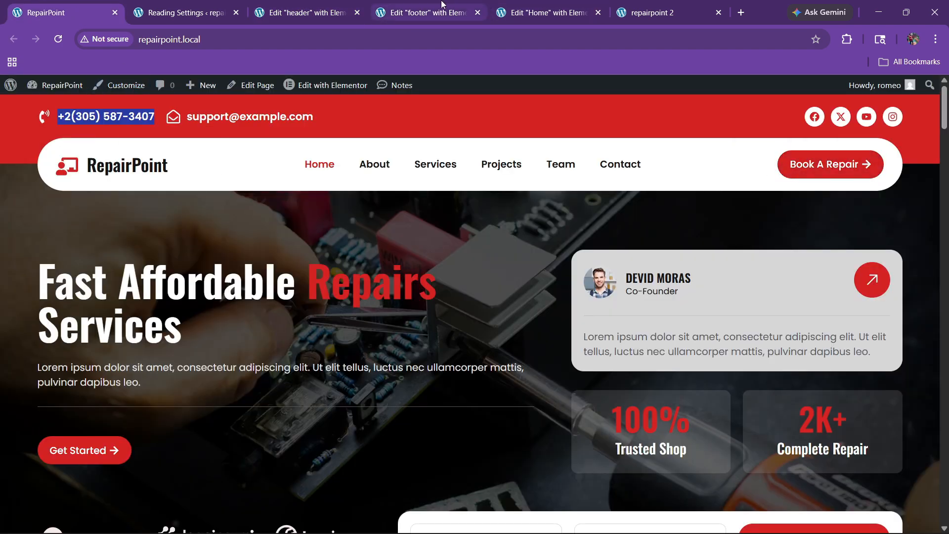
Copy the footer's Social Icons widget and paste it into the header bar
left_click(541, 13)
left_click(426, 12)
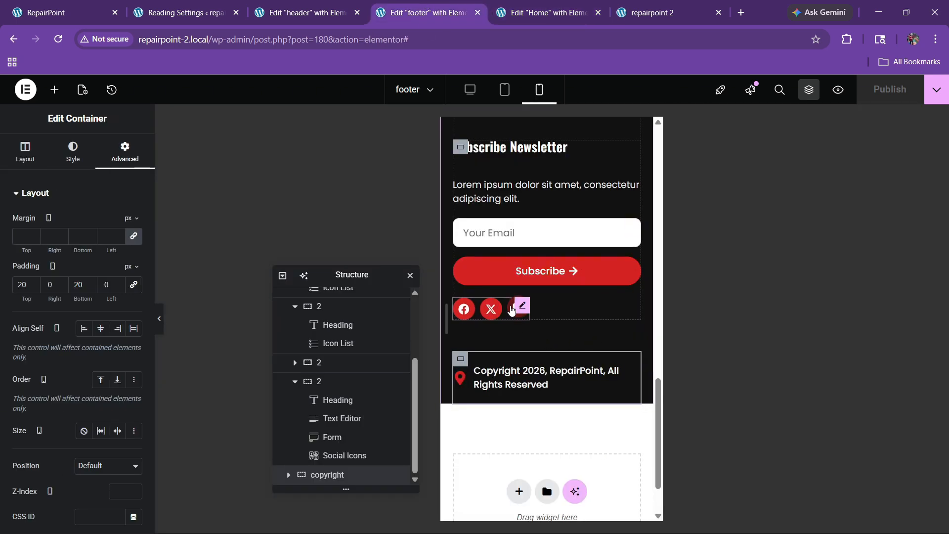
right_click(520, 308)
left_click(541, 281)
left_click(306, 12)
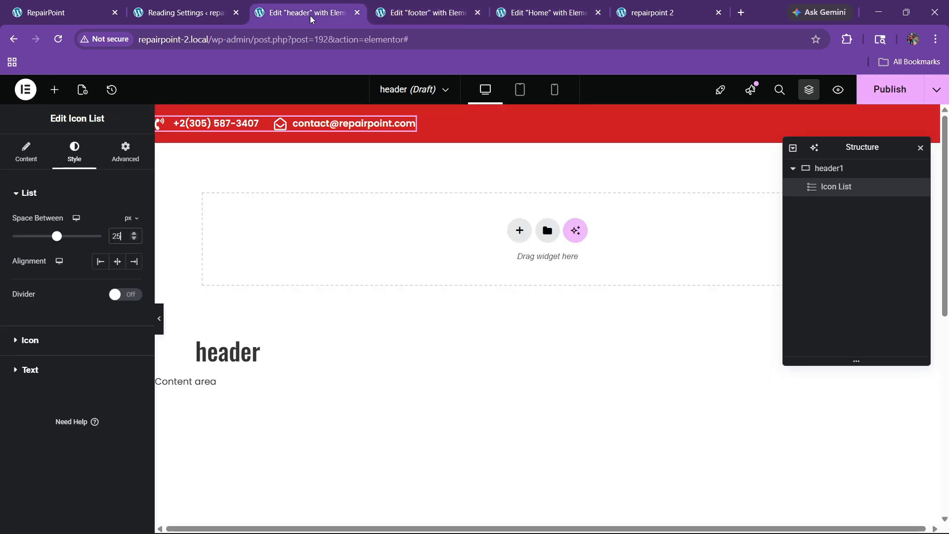
right_click(390, 128)
left_click(419, 214)
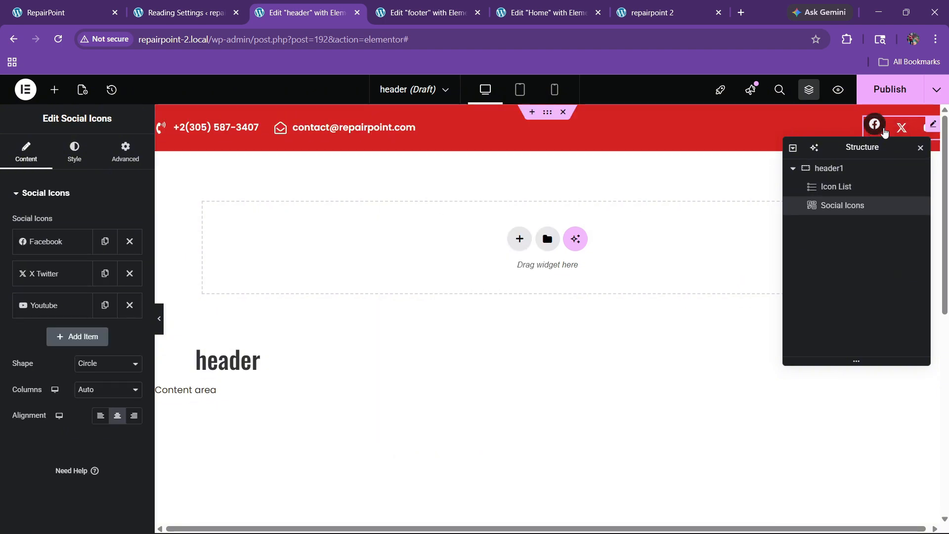
Set the social icons' primary colour to white and secondary colour to global red
left_click(74, 152)
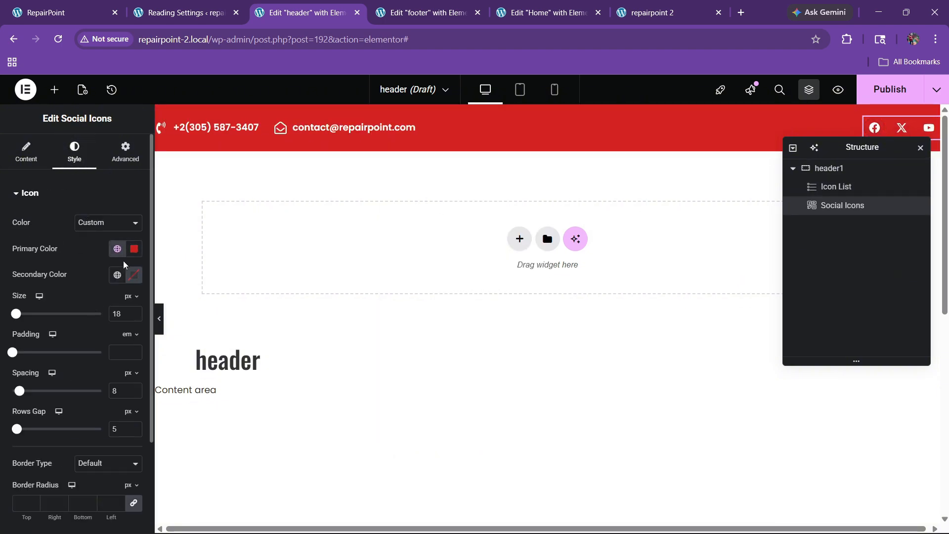
left_click(134, 249)
left_click(62, 298)
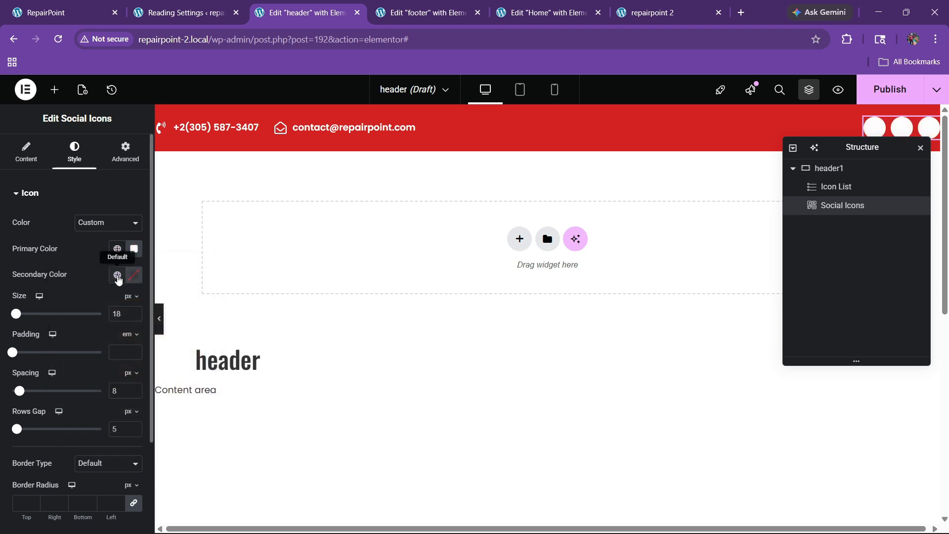
left_click(118, 276)
left_click(83, 430)
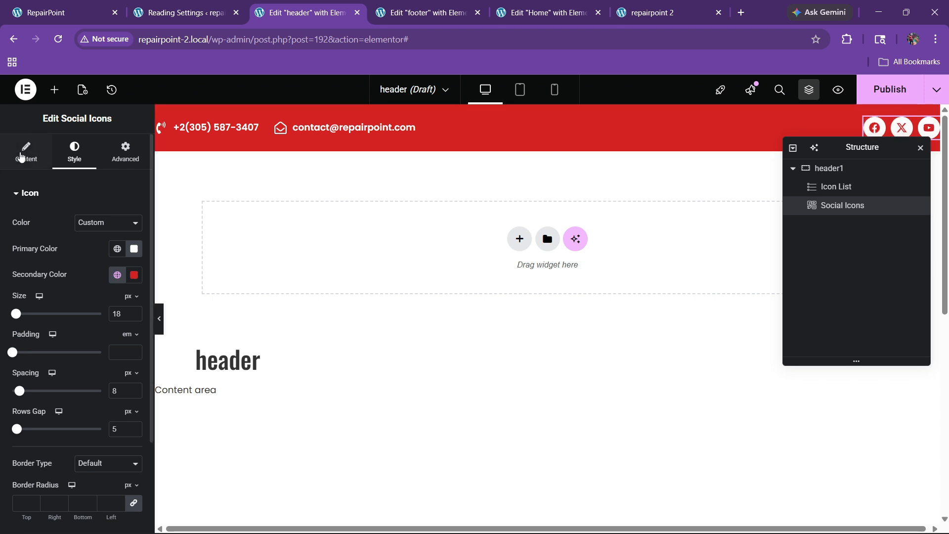
Duplicate the YouTube entry and change it to an Instagram icon, then view the live site
left_click(22, 156)
left_click(105, 305)
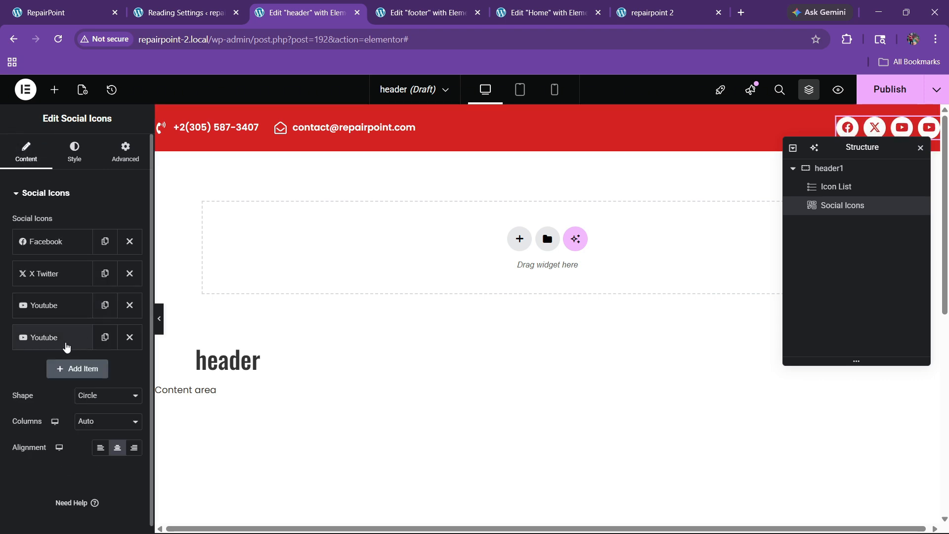
left_click(65, 346)
left_click(91, 394)
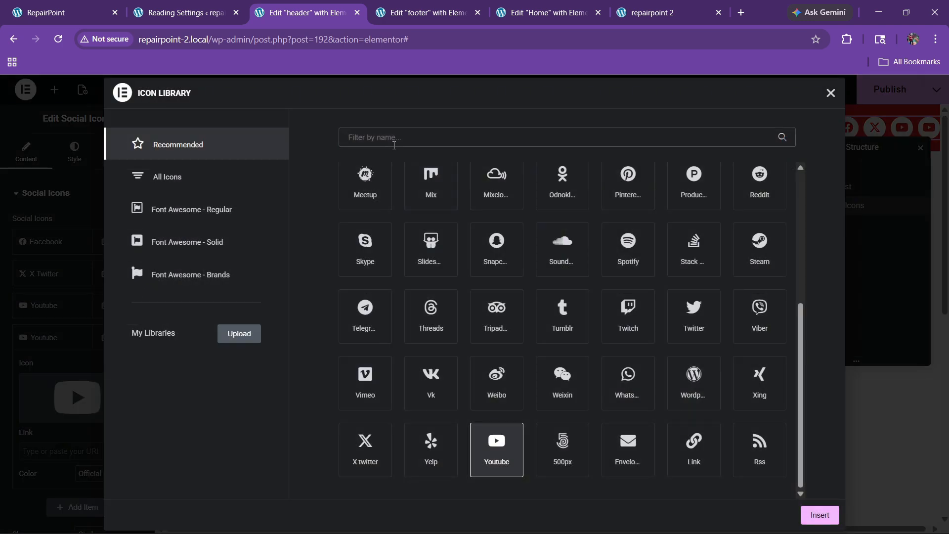
type("insta")
left_click(365, 217)
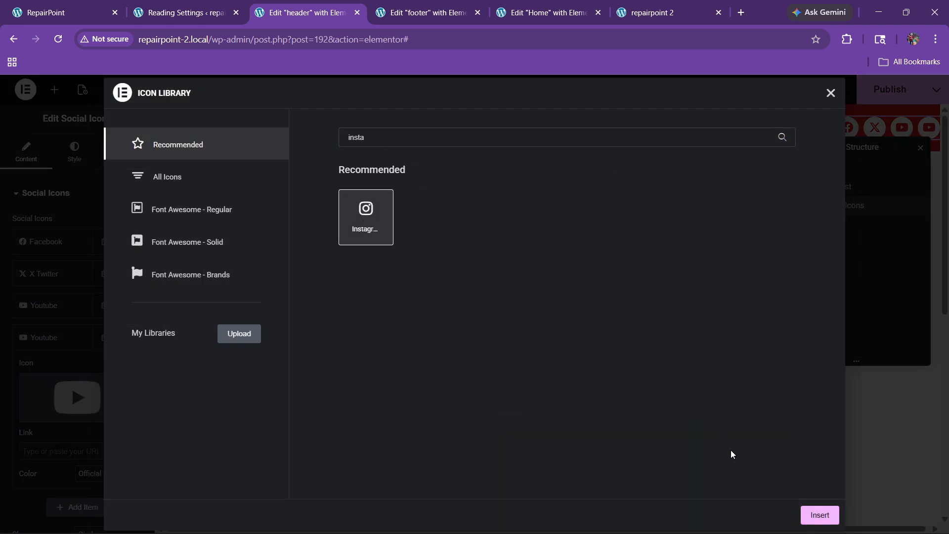
left_click(819, 515)
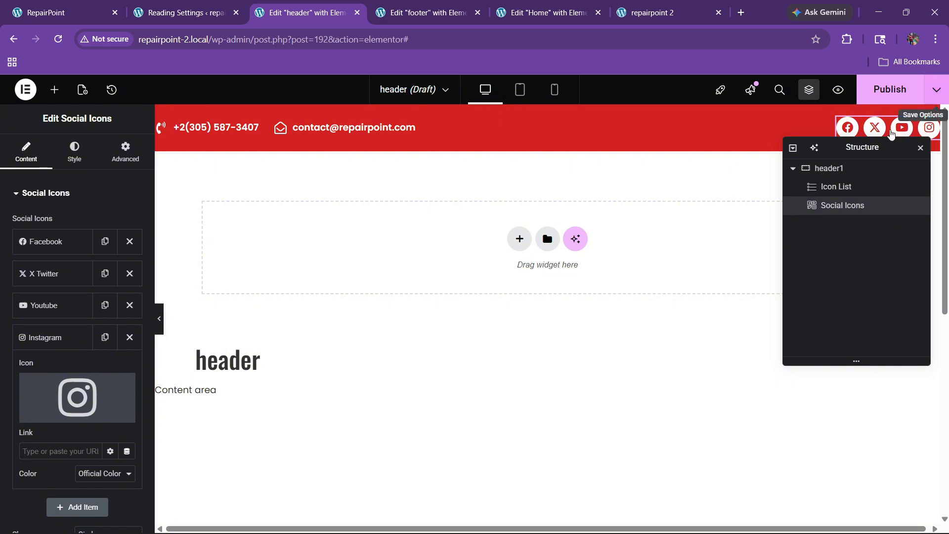
left_click_drag(868, 147, 726, 161)
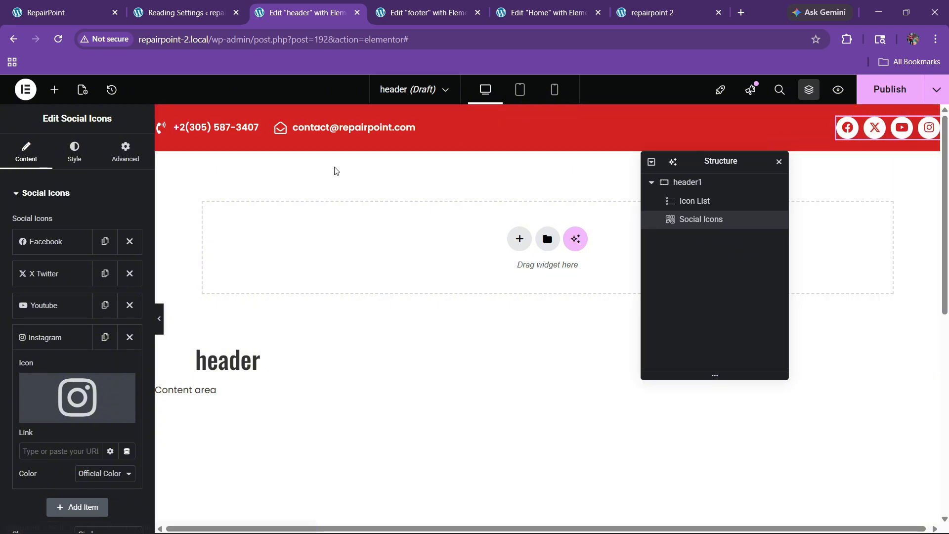
key("ctrl+1")
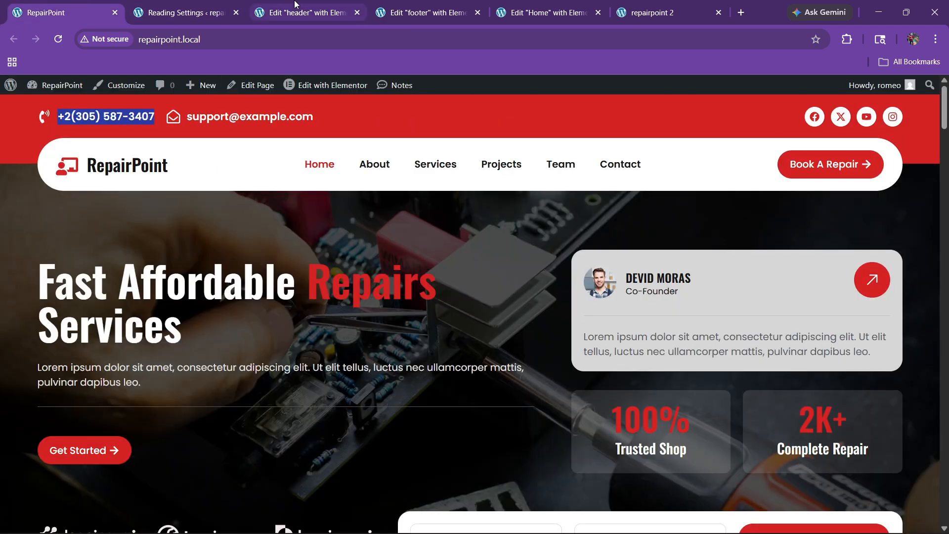
Add a single-column Flexbox container named menu below the header's top bar
left_click(302, 12)
left_click(520, 239)
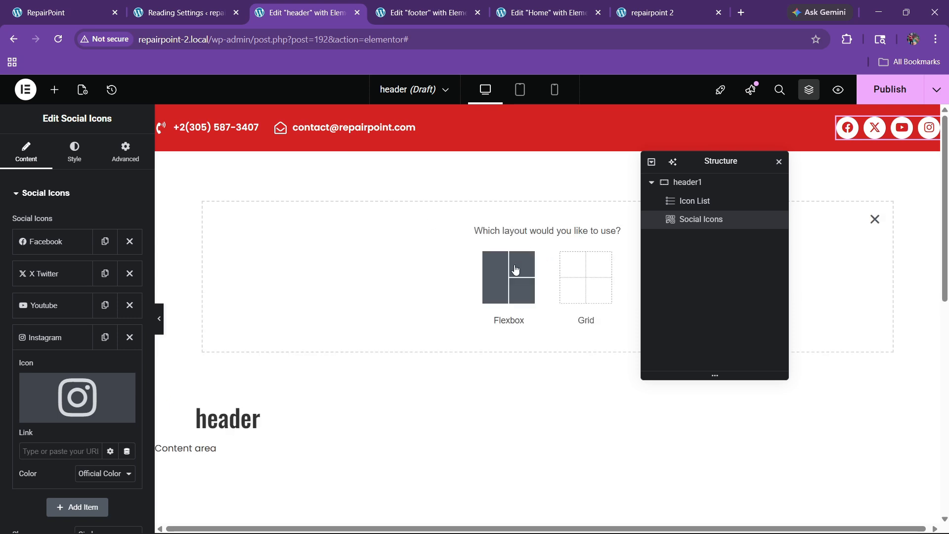
left_click(513, 271)
left_click(403, 269)
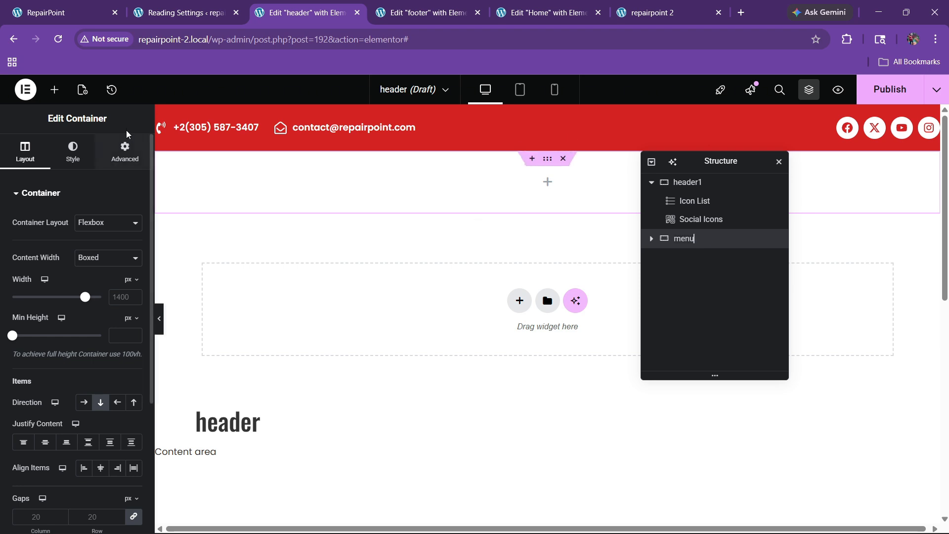
left_click(54, 89)
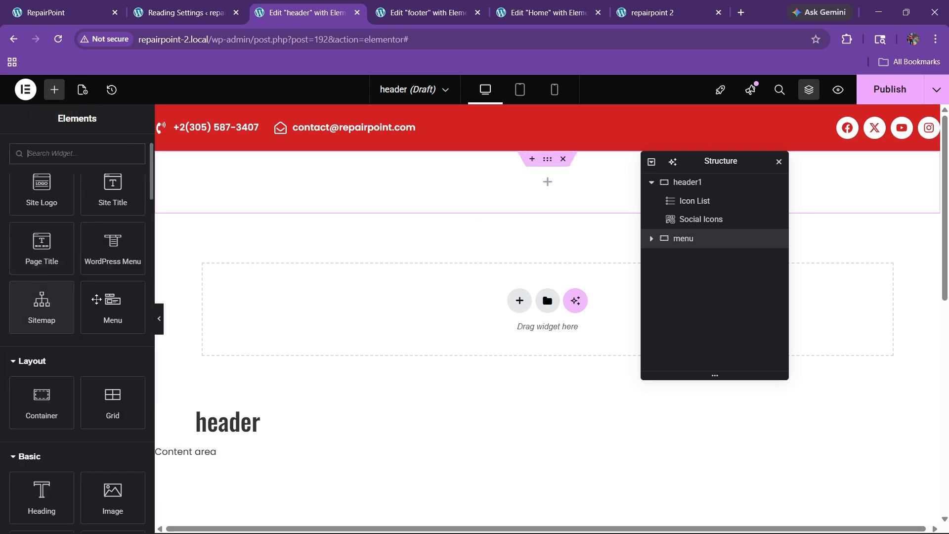
left_click(688, 244)
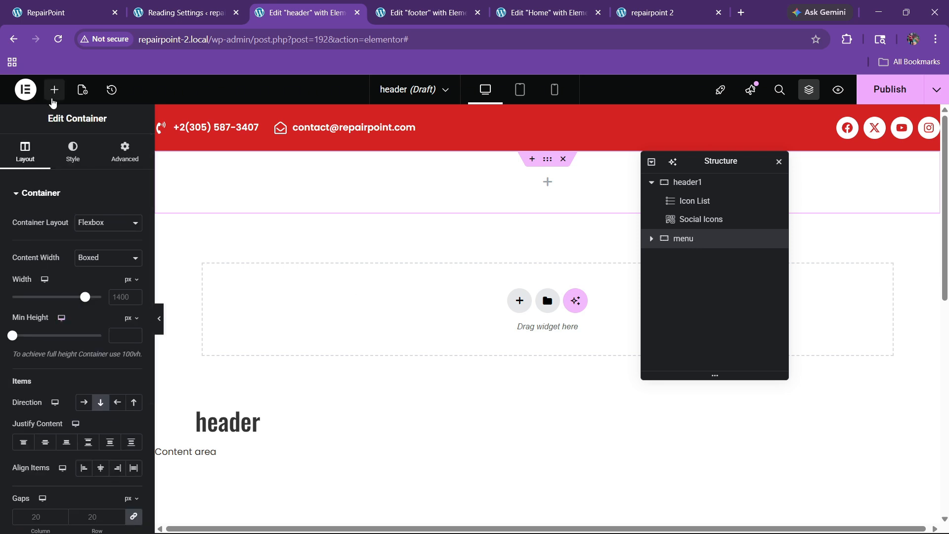
Drop a Container inside menu with a white background and 100 border radius
left_click(55, 89)
scroll(53, 367, "down", 2)
left_click_drag(53, 366, 447, 210)
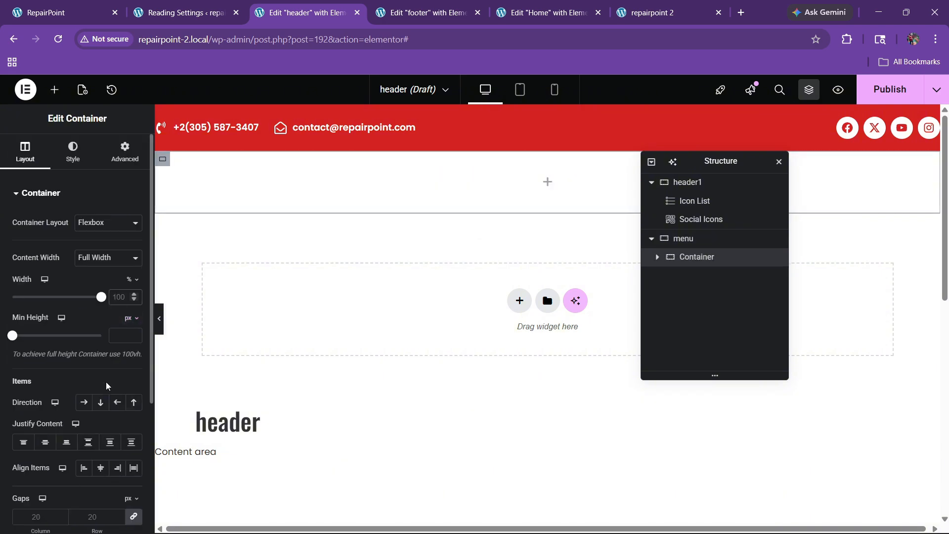
left_click(62, 159)
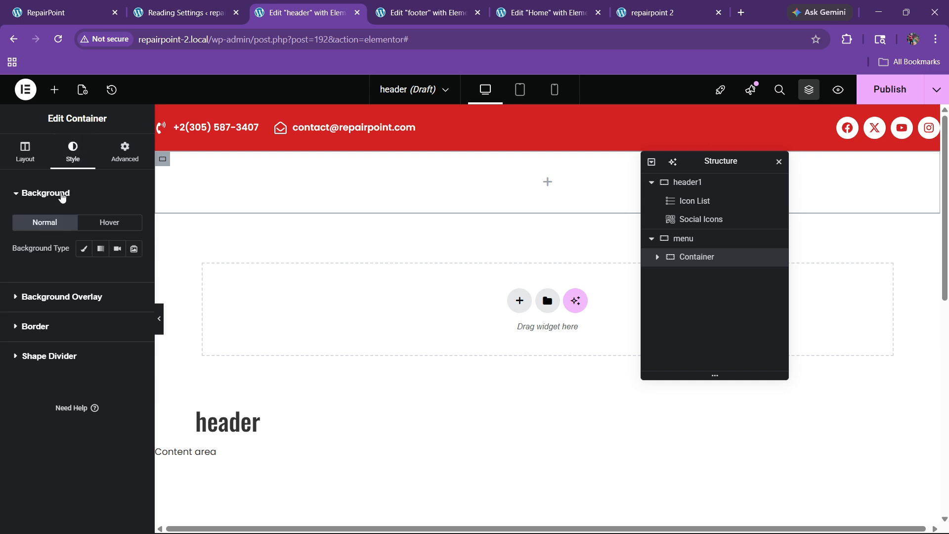
left_click(83, 248)
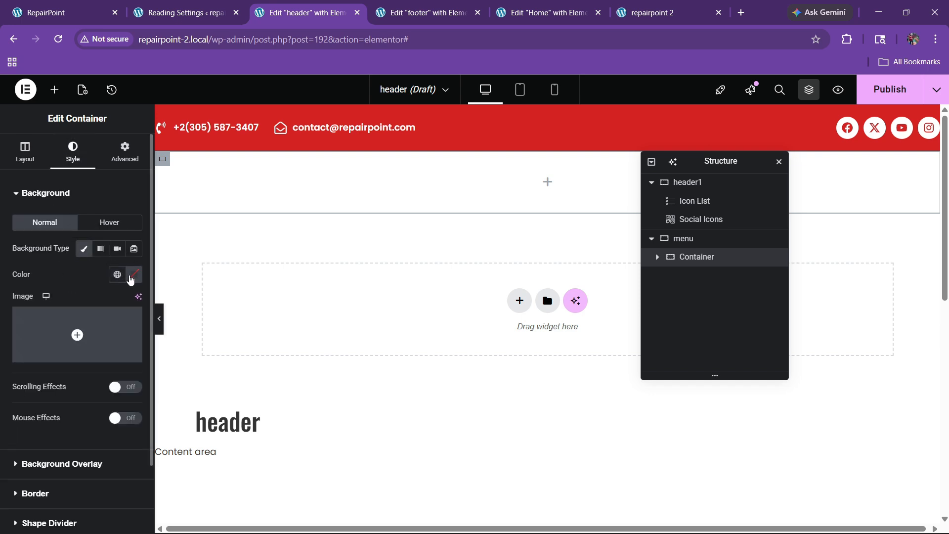
left_click(130, 278)
left_click_drag(114, 378, 52, 278)
scroll(99, 272, "down", 2)
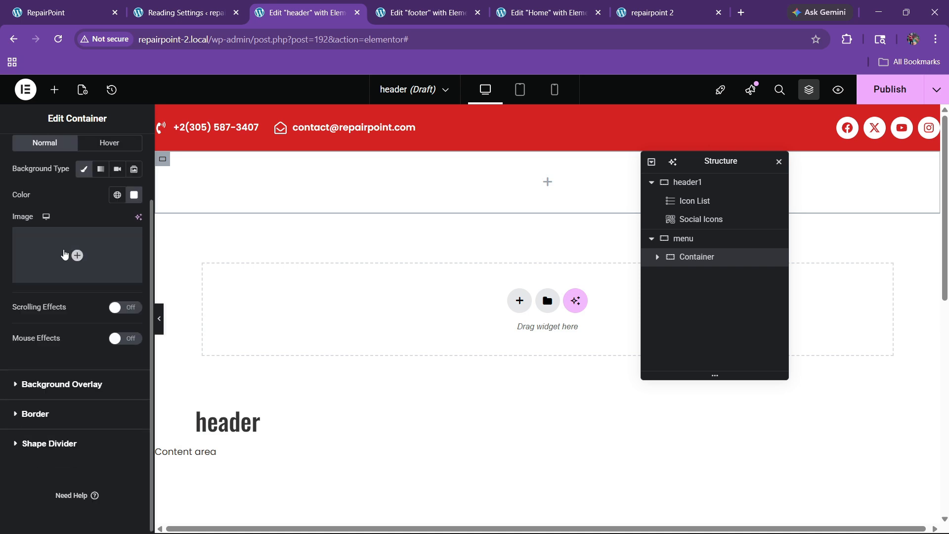
left_click(33, 418)
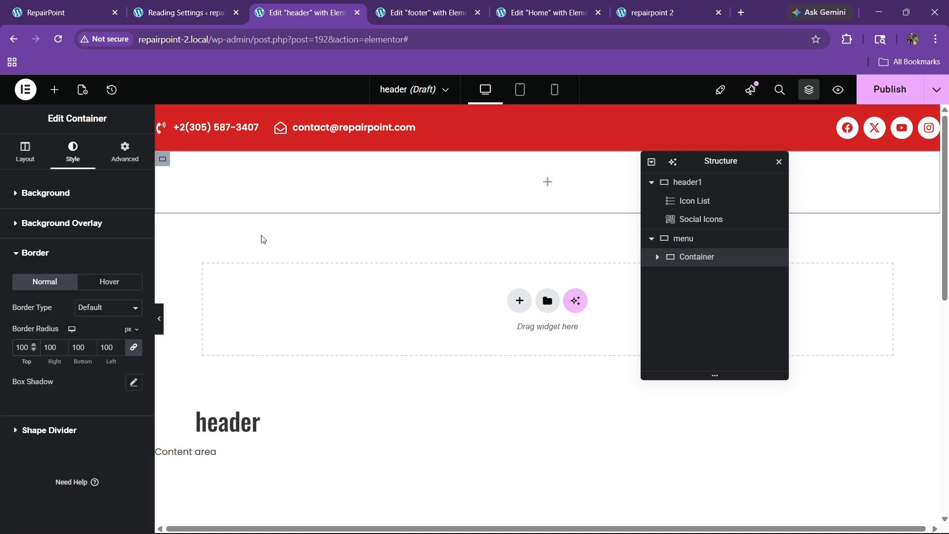
Give the inner container 20 px padding, then go to the footer editor
left_click(124, 151)
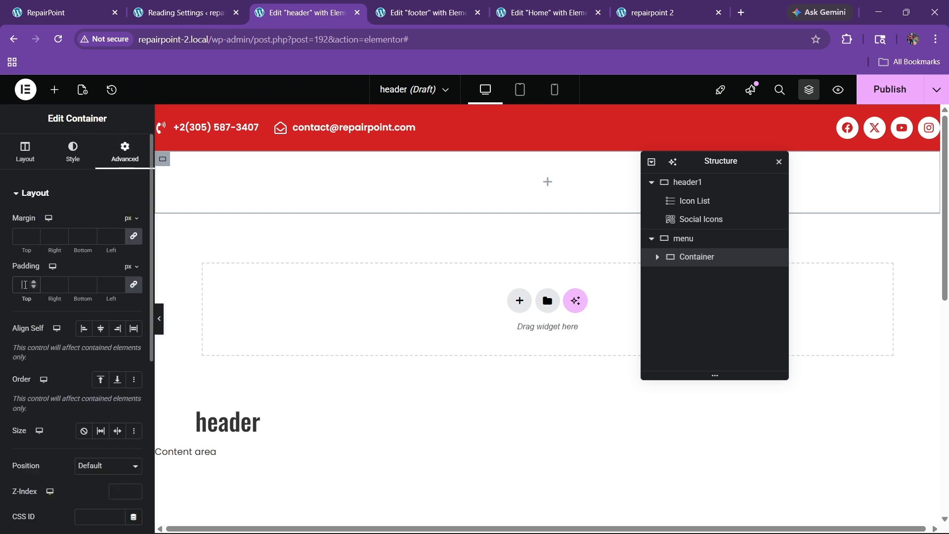
type("10")
key("BackSpace")
key("BackSpace")
type("20")
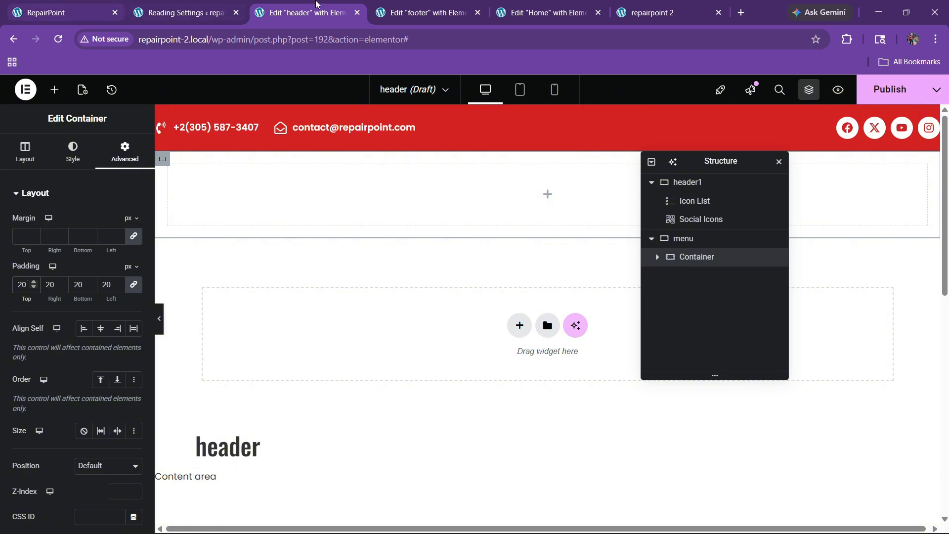
left_click(424, 6)
scroll(490, 213, "up", 5)
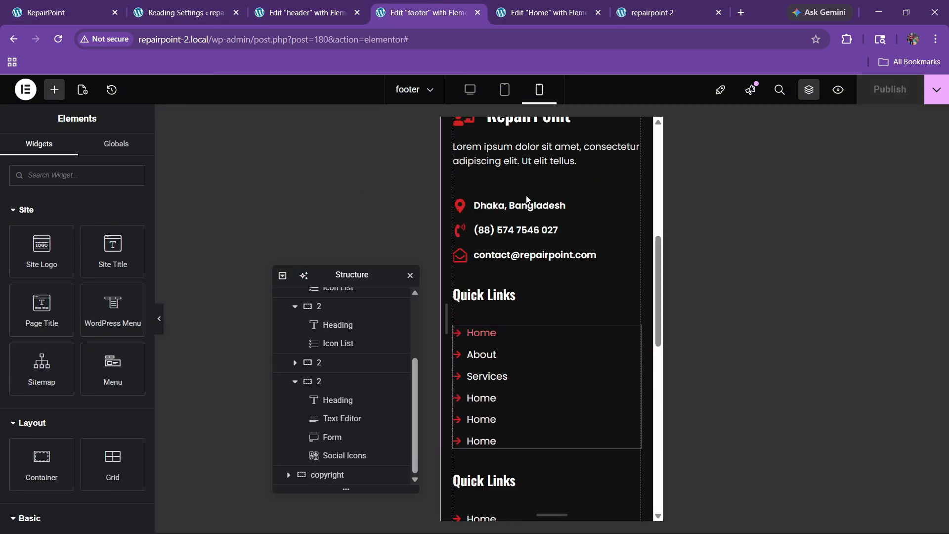
Copy the footer's RepairPoint logo icon list into the header's inner container
left_click(470, 89)
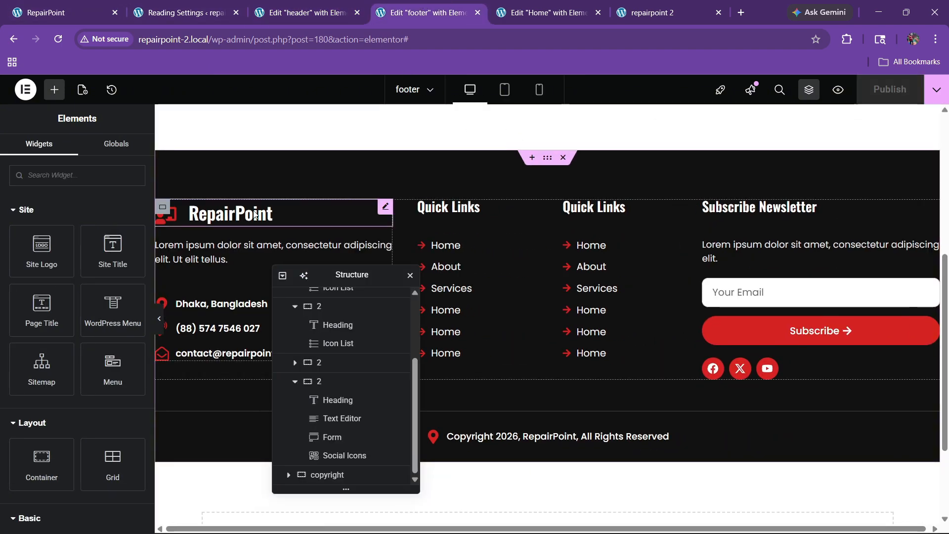
right_click(253, 214)
left_click(289, 273)
left_click(303, 12)
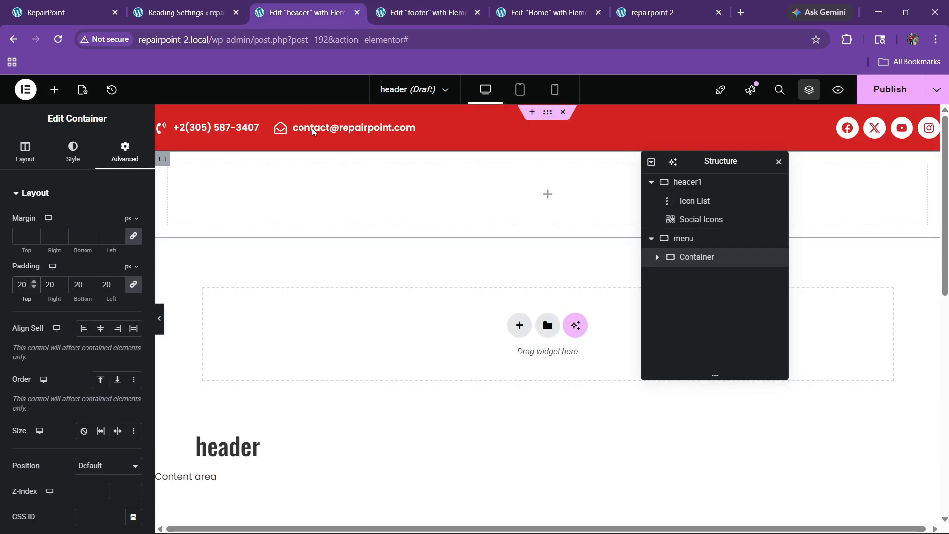
right_click(286, 203)
left_click(308, 281)
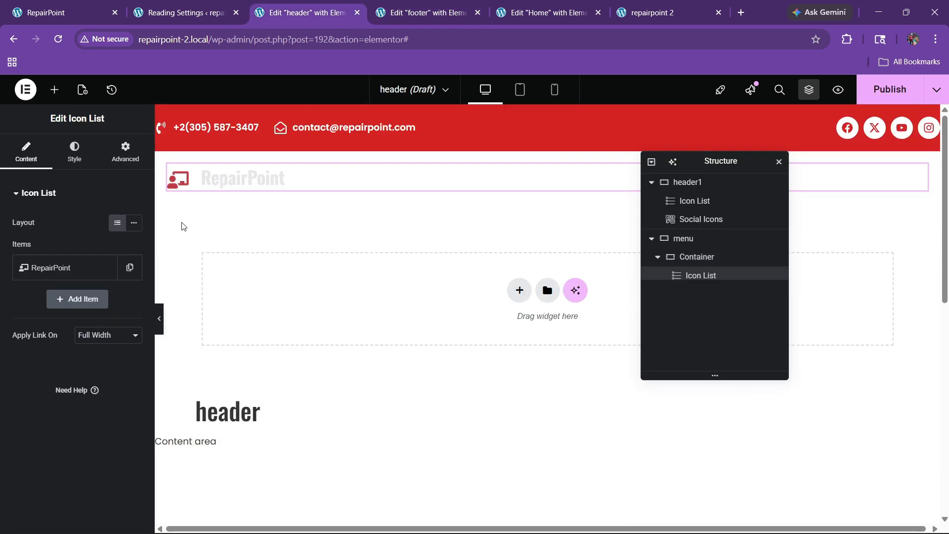
Set the pasted logo's text colour to black
left_click(85, 154)
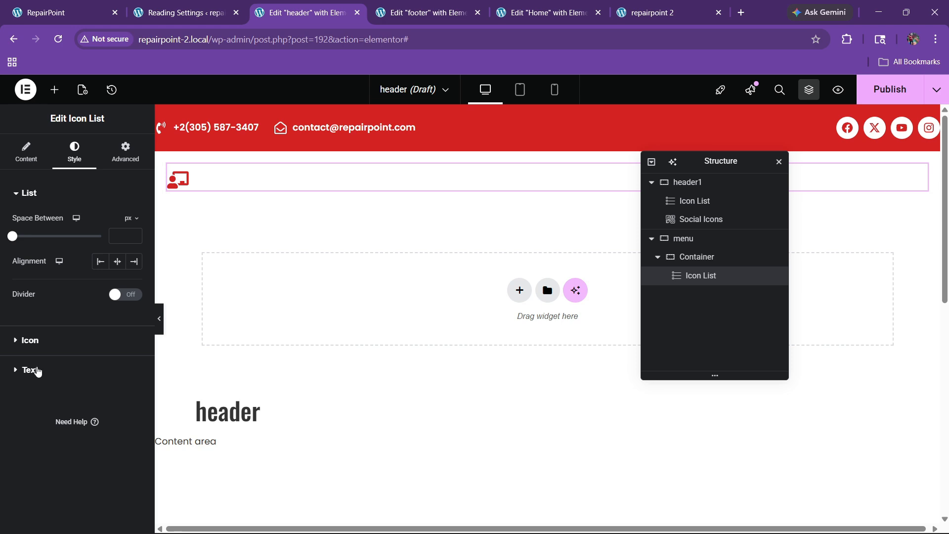
left_click(29, 370)
left_click(118, 362)
left_click(60, 286)
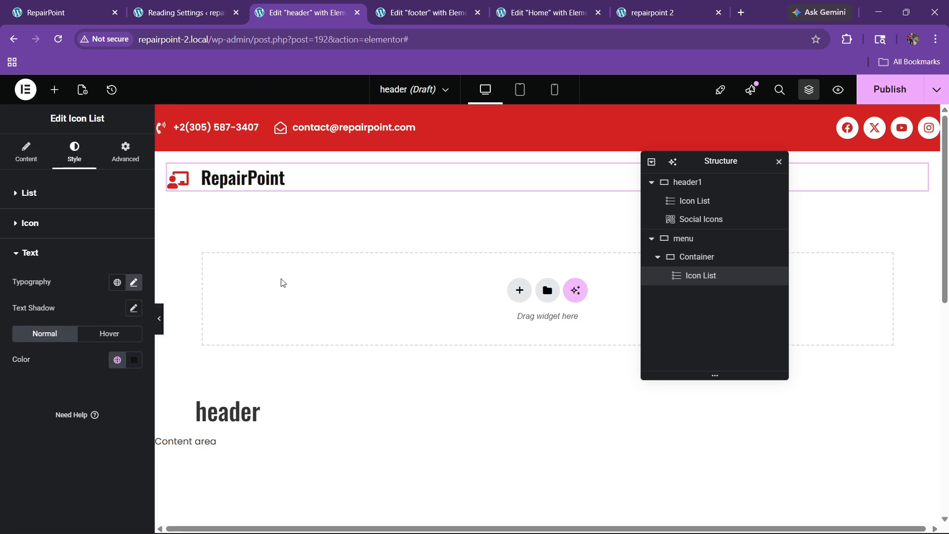
left_click(101, 5)
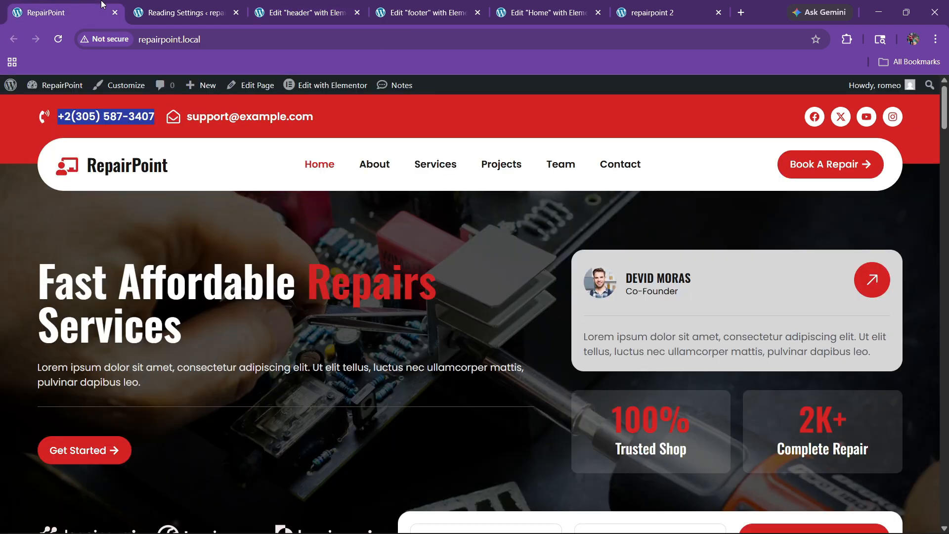
Copy the Get Started button from the Home page and paste it into the header's menu container
left_click(346, 6)
left_click(544, 13)
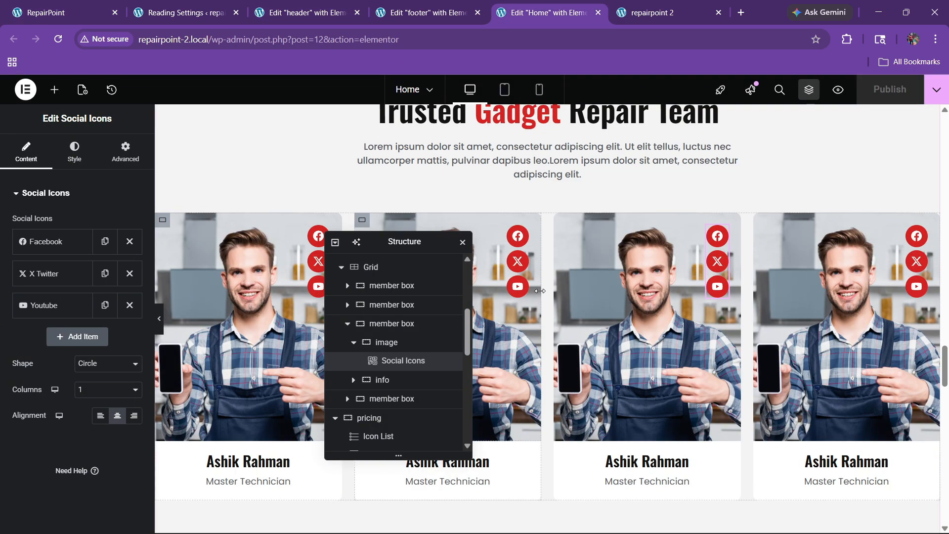
scroll(555, 271, "up", 15)
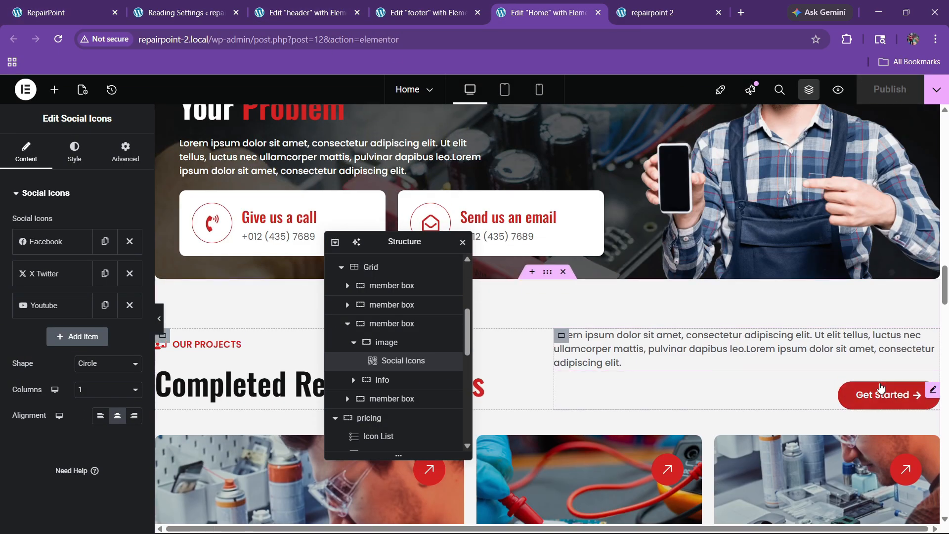
right_click(881, 388)
left_click(828, 282)
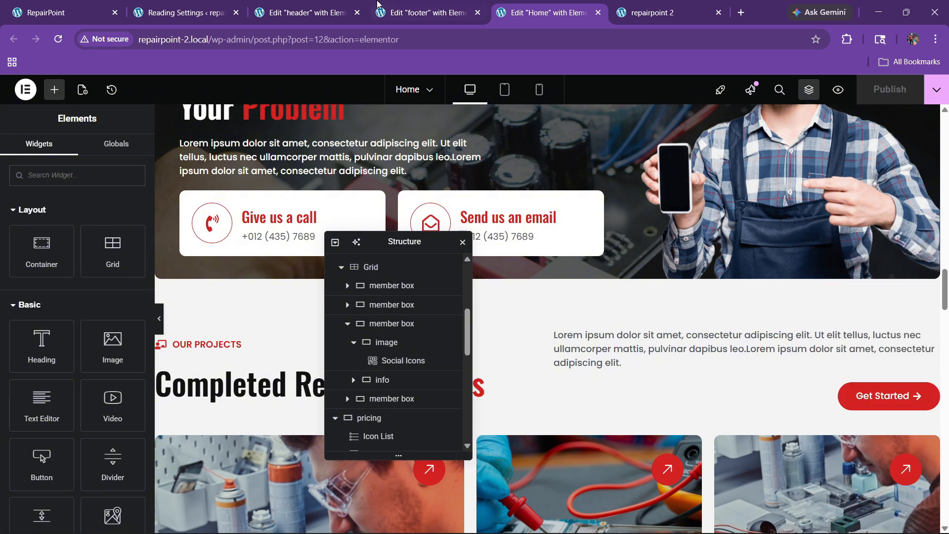
left_click(304, 13)
right_click(281, 179)
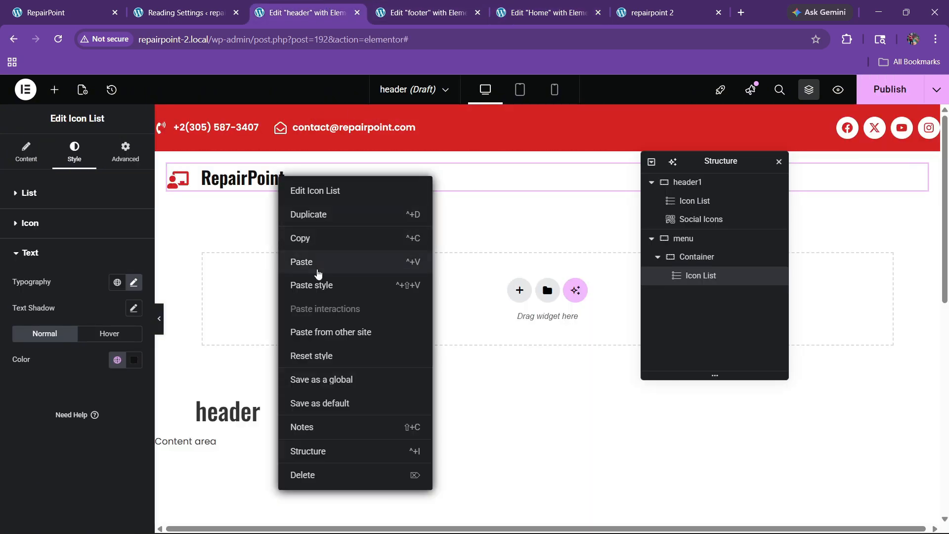
left_click(318, 273)
Lay out the menu container as a row with space-between justification and centre alignment
left_click(703, 257)
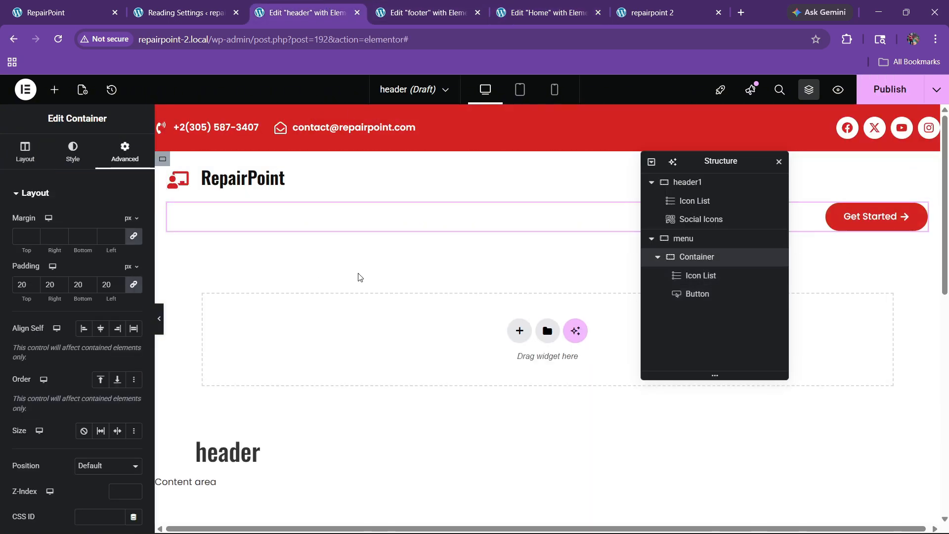
left_click(24, 151)
left_click(84, 402)
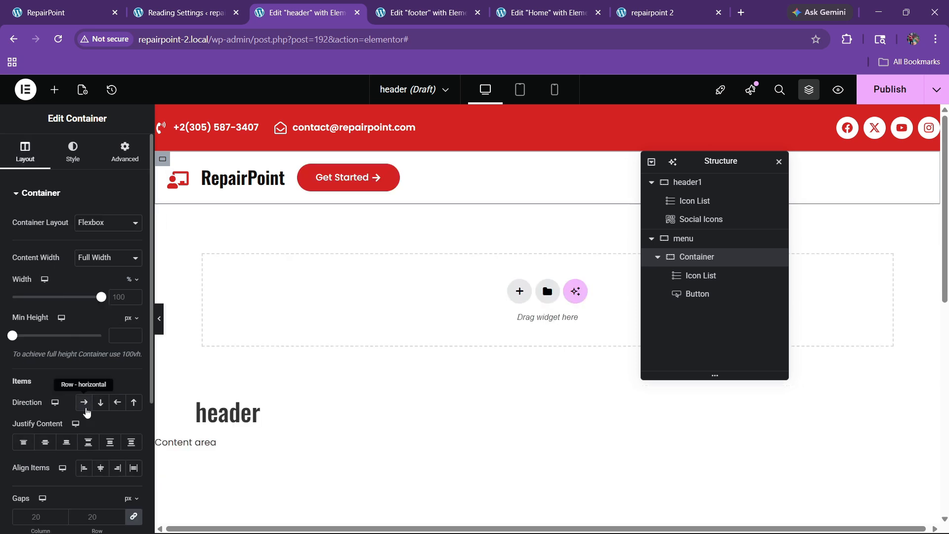
left_click(88, 442)
left_click(101, 468)
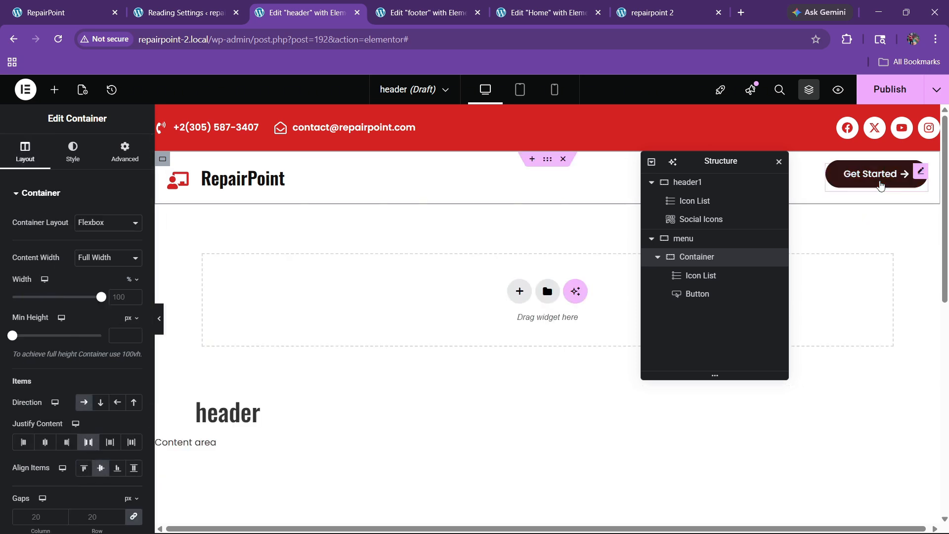
Publish the header template with an Entire site display condition
left_click(862, 94)
left_click(457, 365)
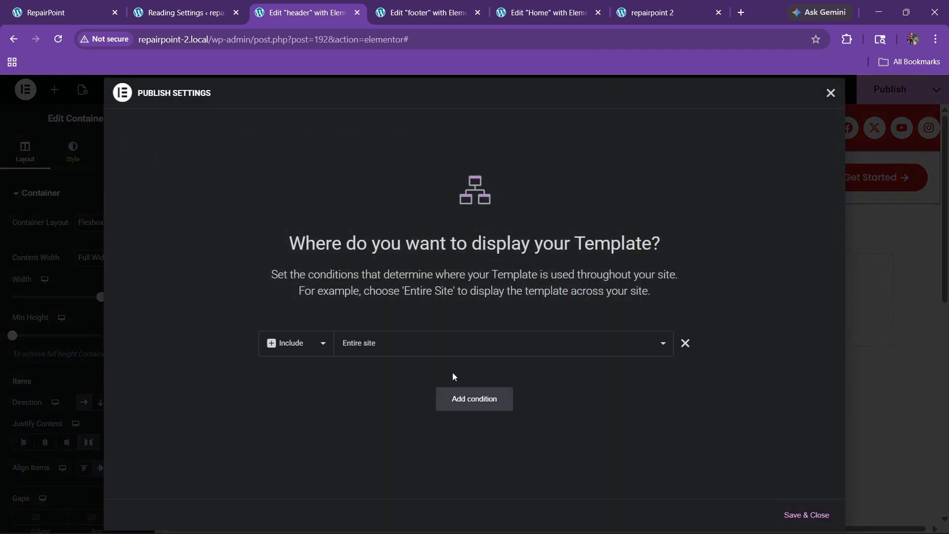
left_click(806, 519)
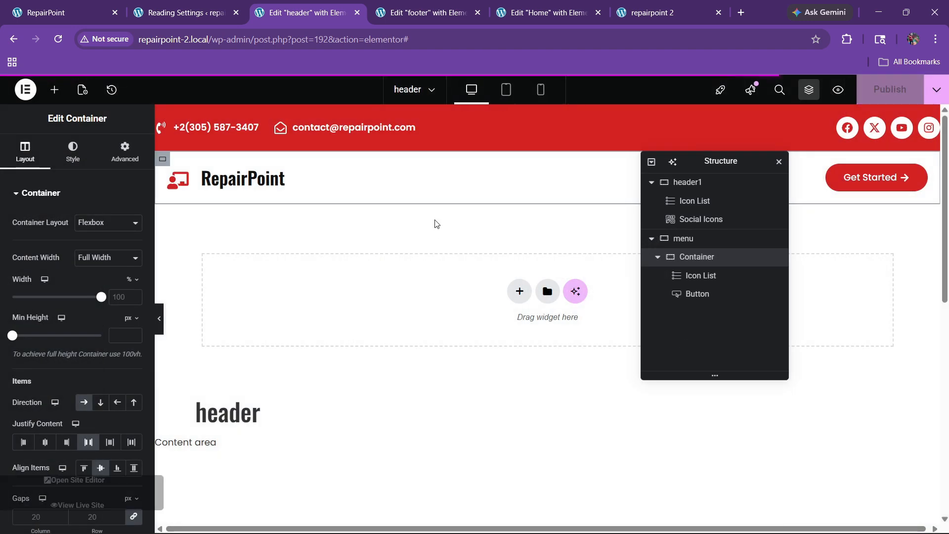
left_click(183, 12)
Go to the Appearance > Menus admin page
mouse_move(42, 134)
left_click(59, 12)
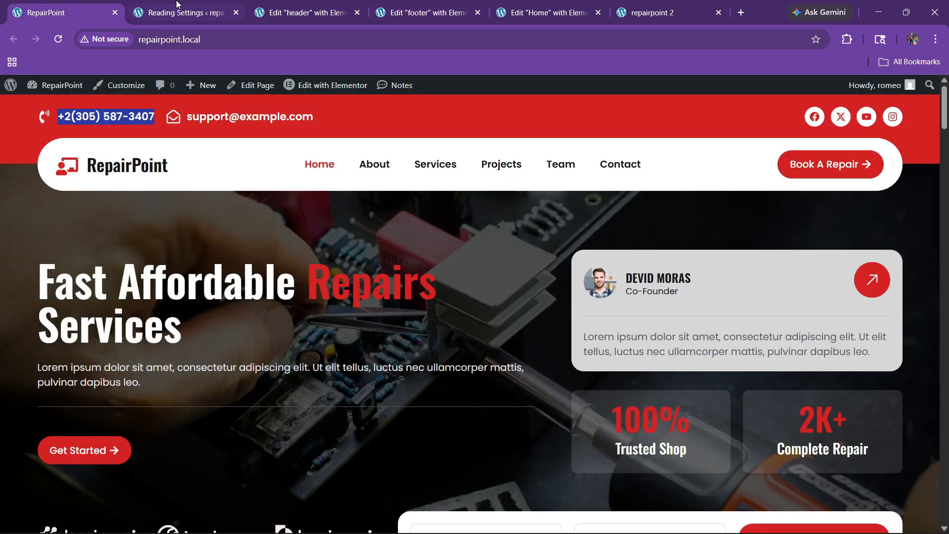
left_click(178, 8)
mouse_move(42, 274)
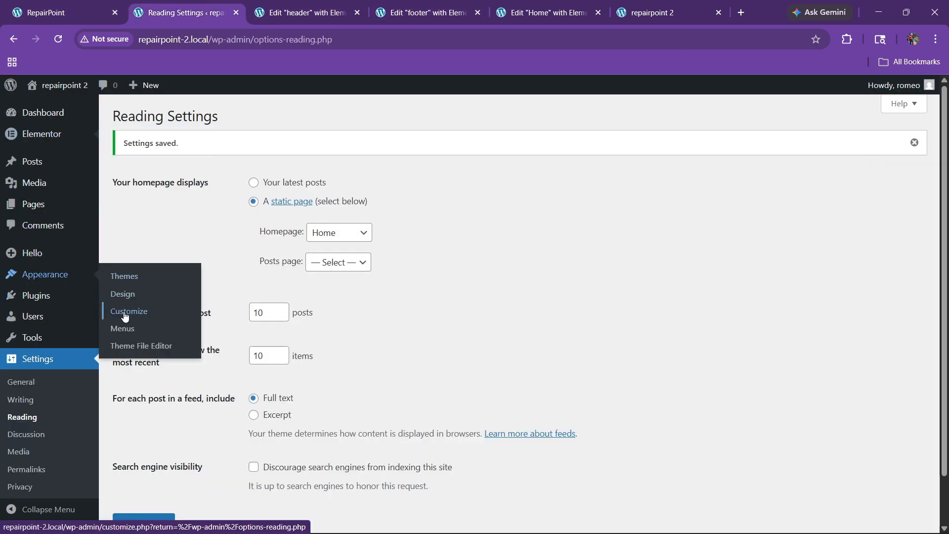
left_click(124, 326)
left_click(64, 12)
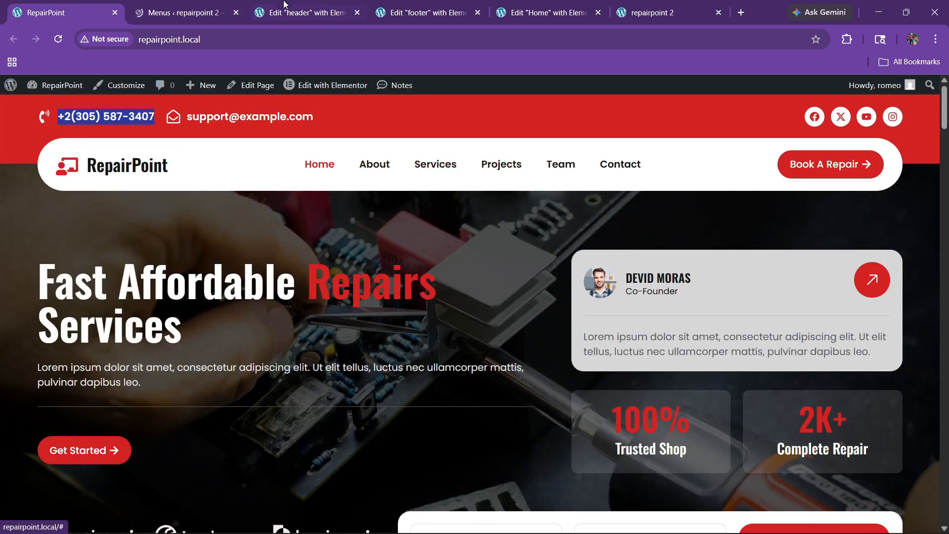
key("ctrl+Tab")
Create a menu named 'final menu' assigned to the Header location
left_click(395, 256)
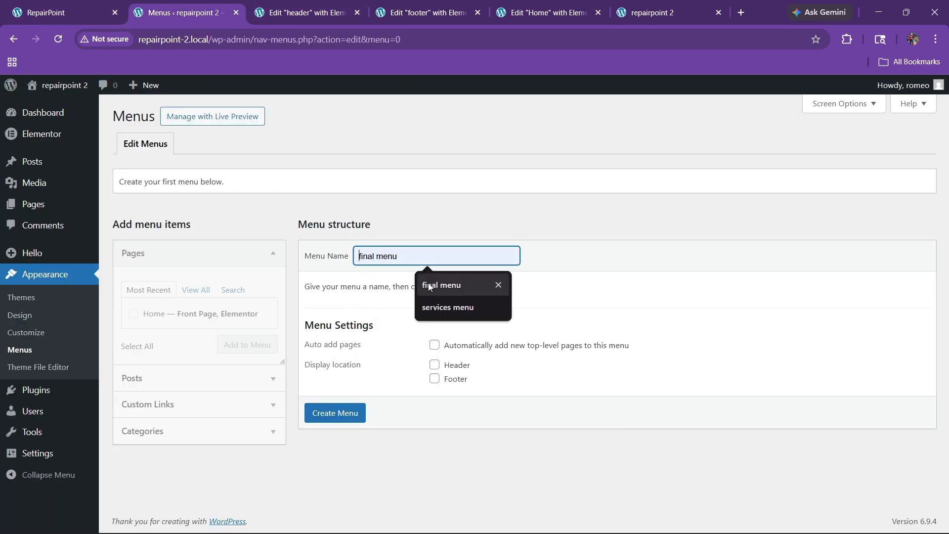
left_click(428, 283)
left_click(434, 364)
left_click(349, 413)
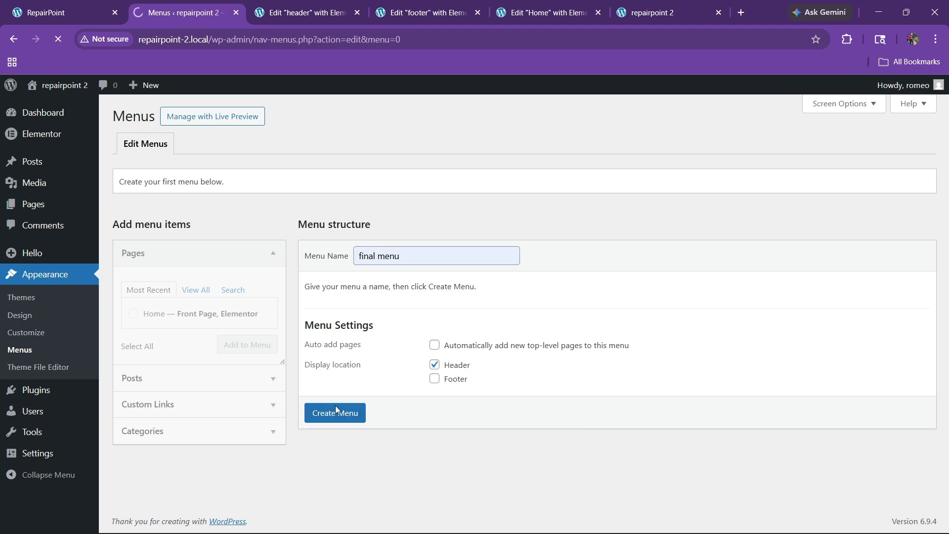
Add the Home page and an About custom link (#about) to the menu
left_click(134, 314)
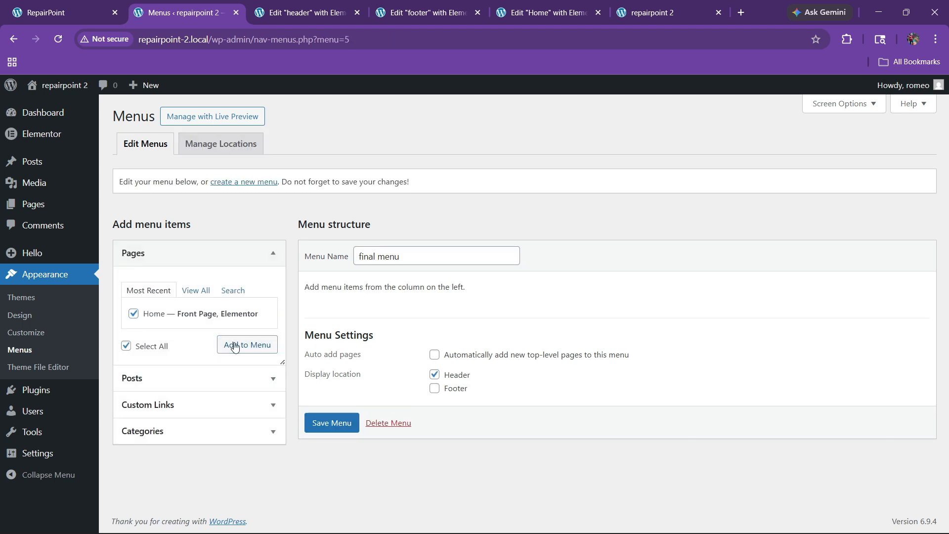
left_click(237, 346)
left_click(182, 412)
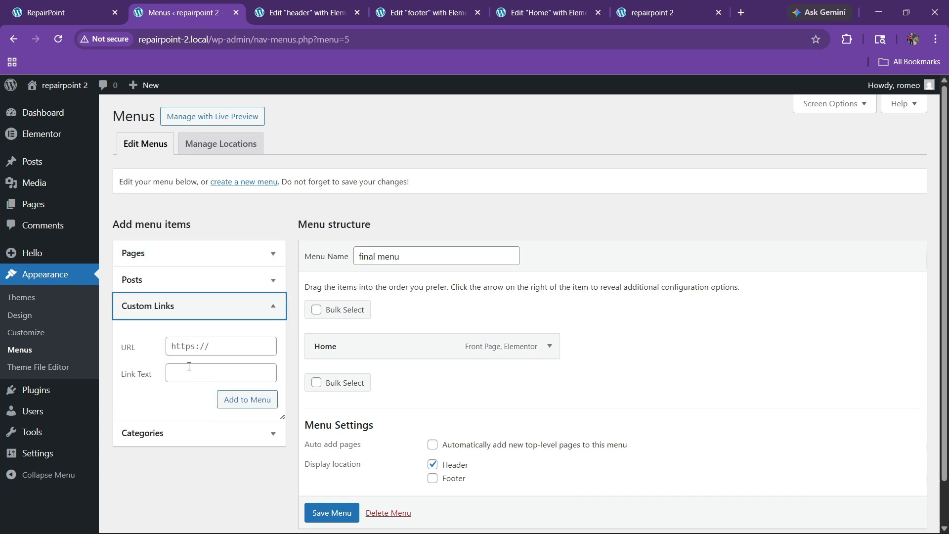
left_click(195, 348)
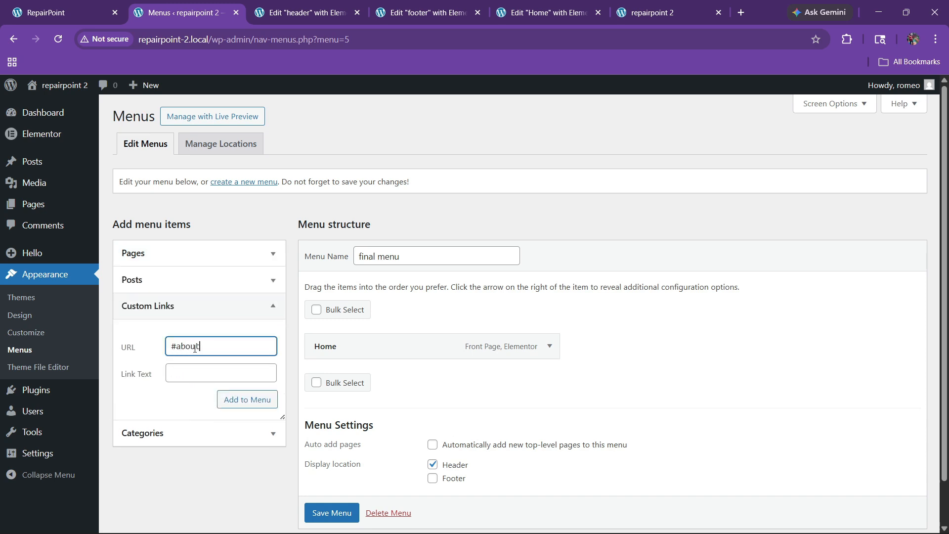
left_click(192, 371)
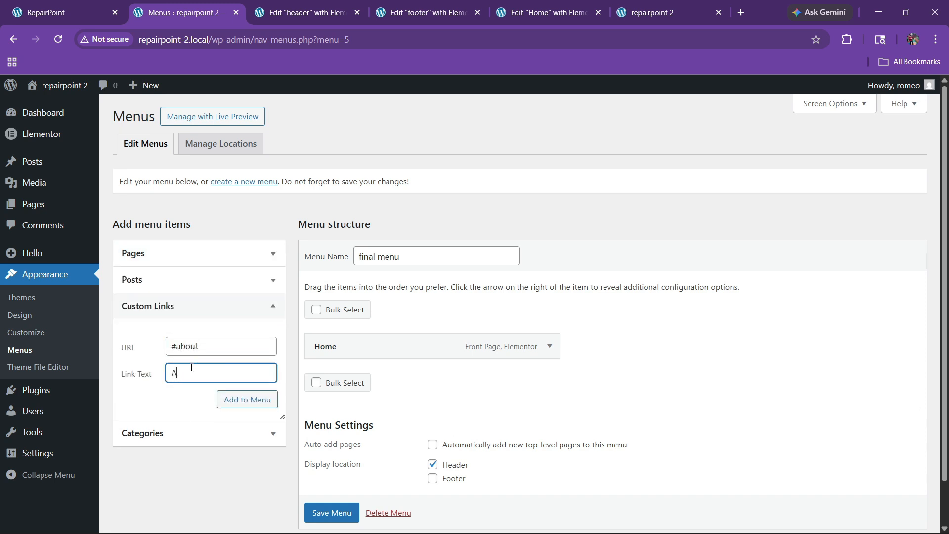
left_click(247, 400)
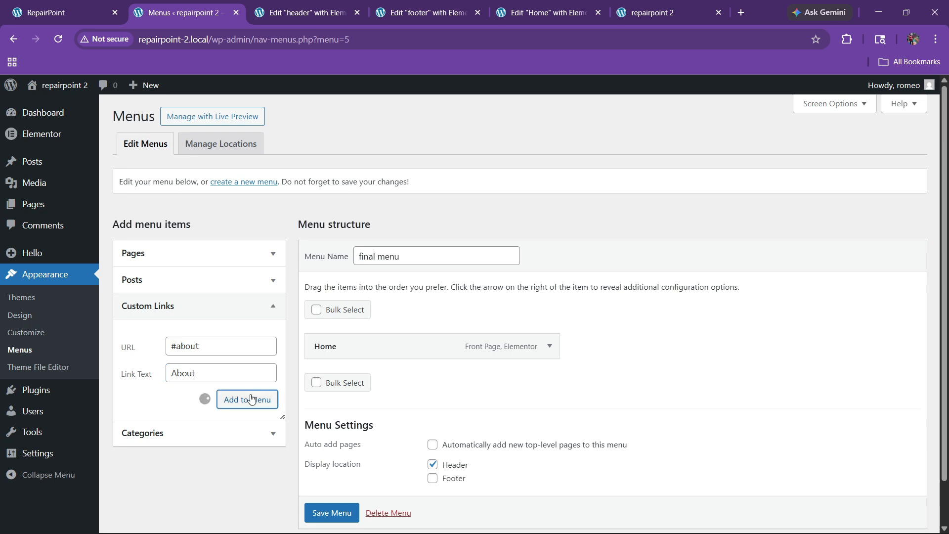
Add Services (#services) and Project (#project) custom links to the menu
left_click(203, 343)
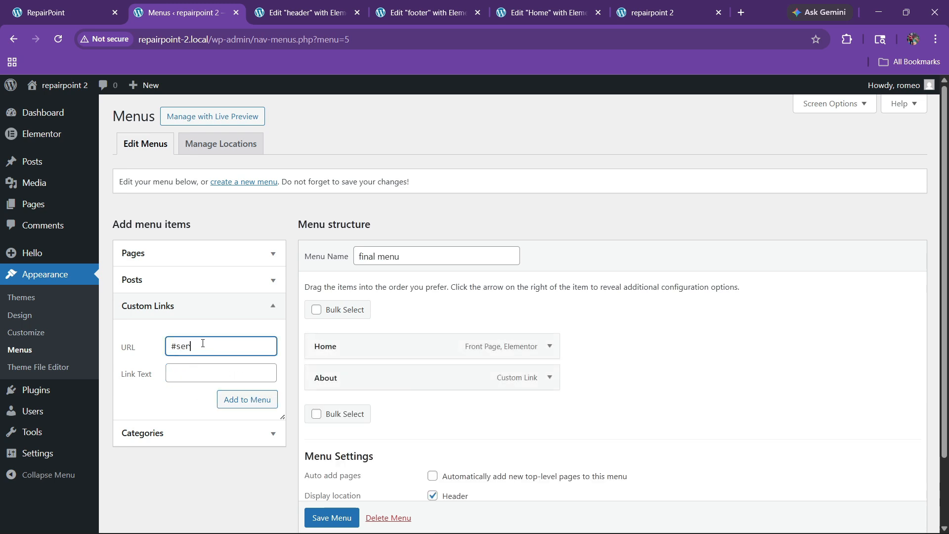
type("#services")
key("Tab")
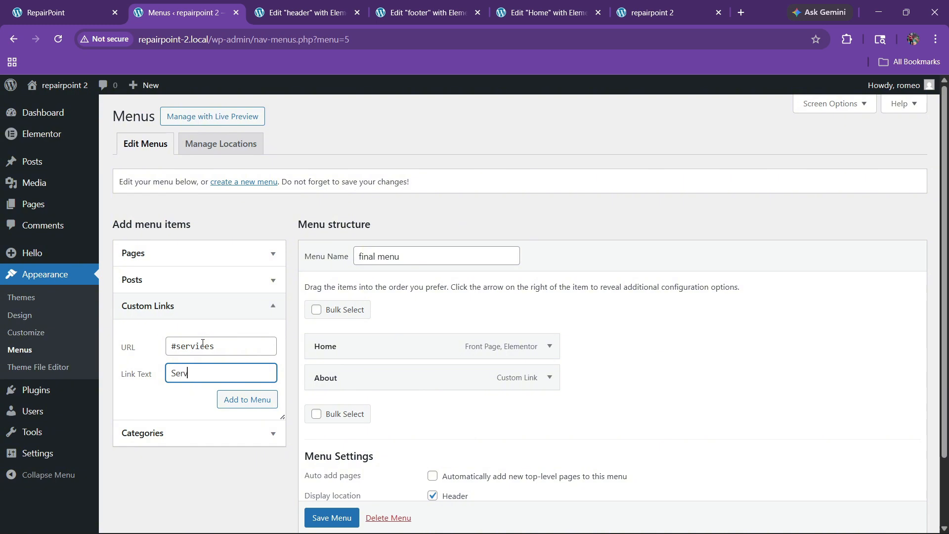
left_click(70, 10)
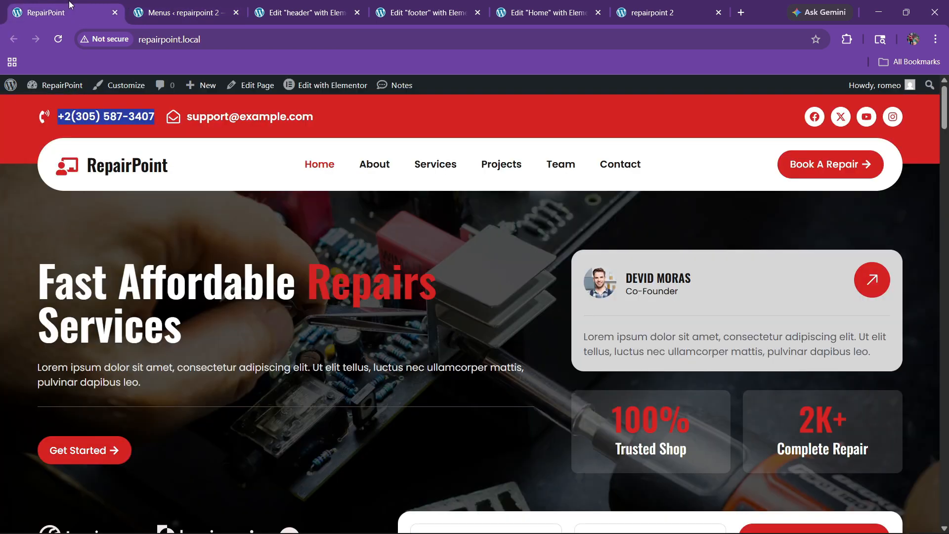
left_click(180, 12)
left_click(188, 341)
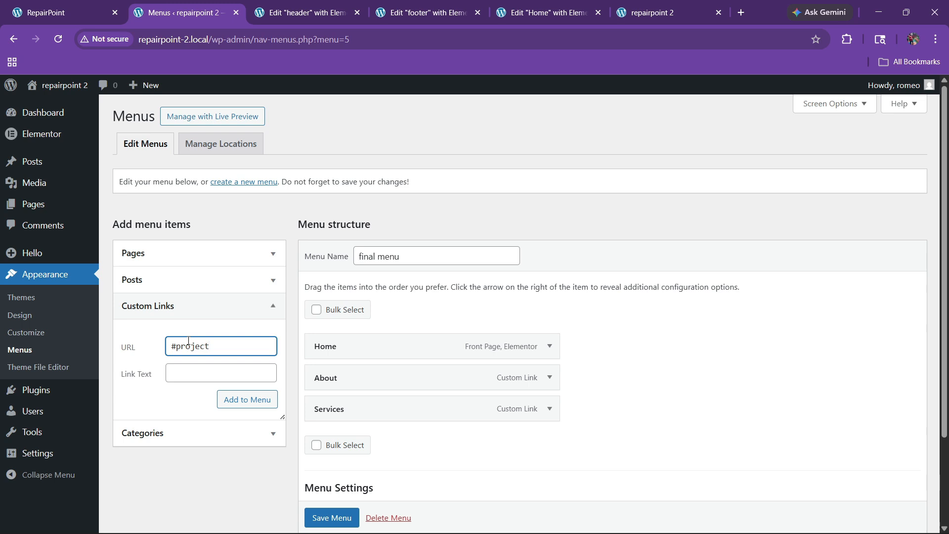
type("#projectP")
key("BackSpace")
key("Tab")
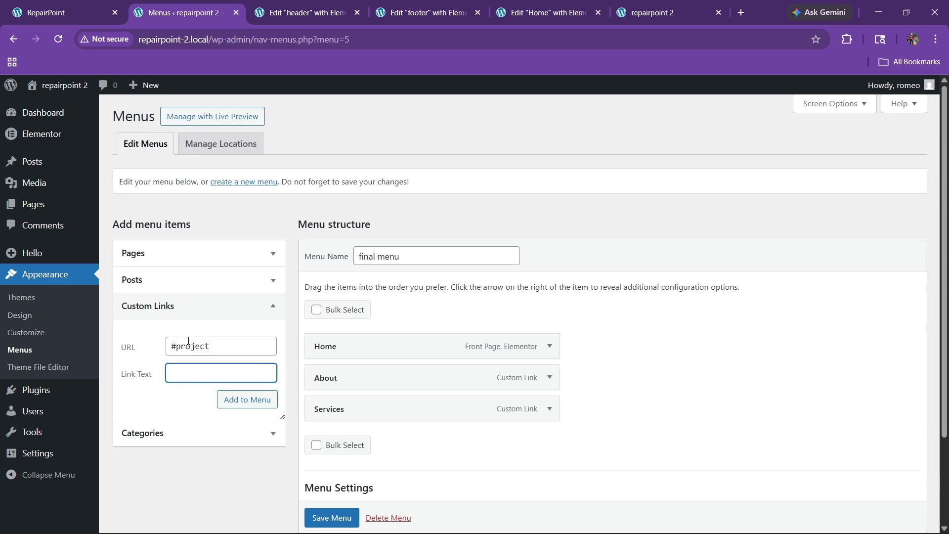
left_click(246, 399)
Add Team (#team) and Contact (#contact) custom links and save the menu
left_click(194, 349)
type("#team")
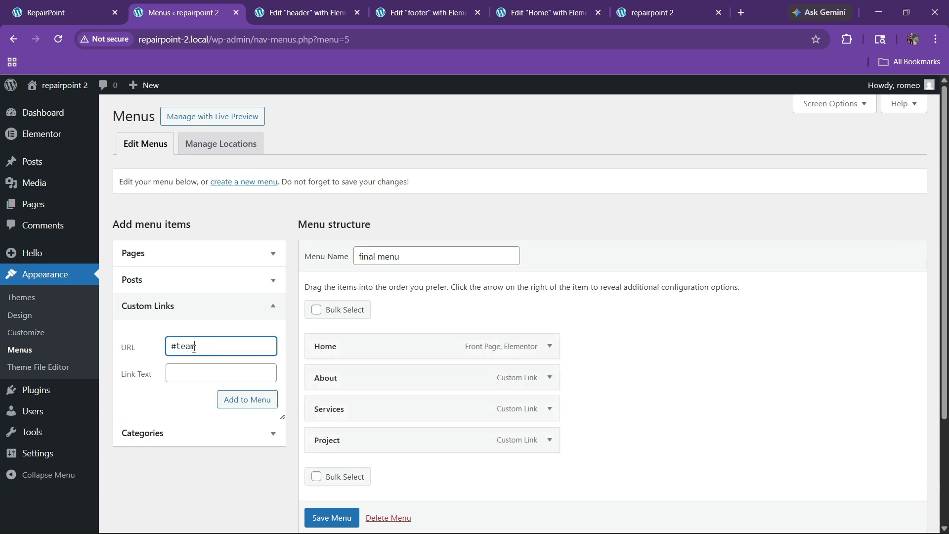
key("Tab")
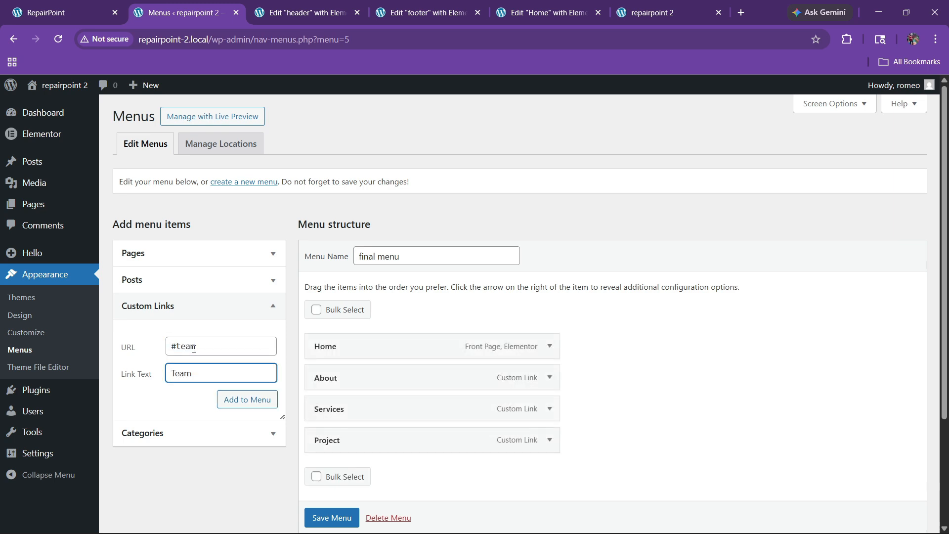
type("Team")
left_click(227, 394)
left_click(192, 350)
type("#")
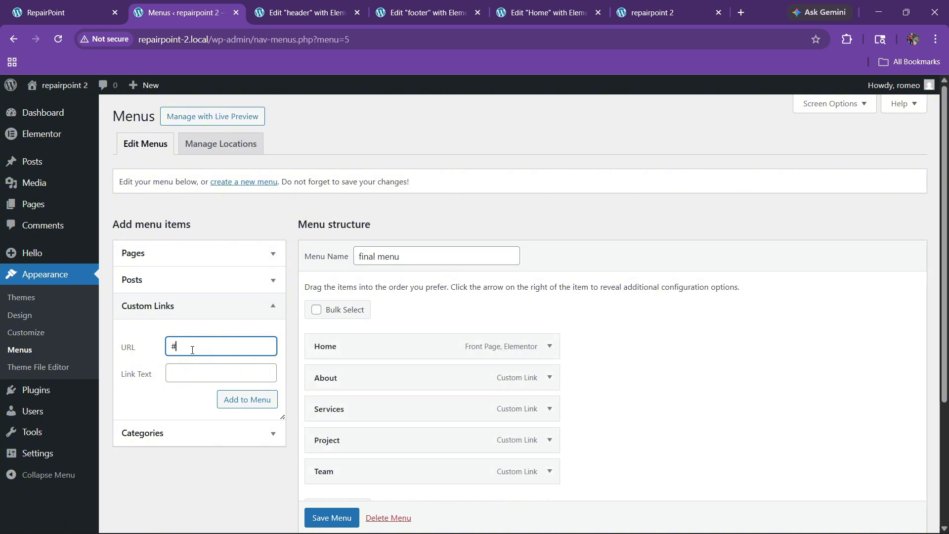
type("contact")
key("Tab")
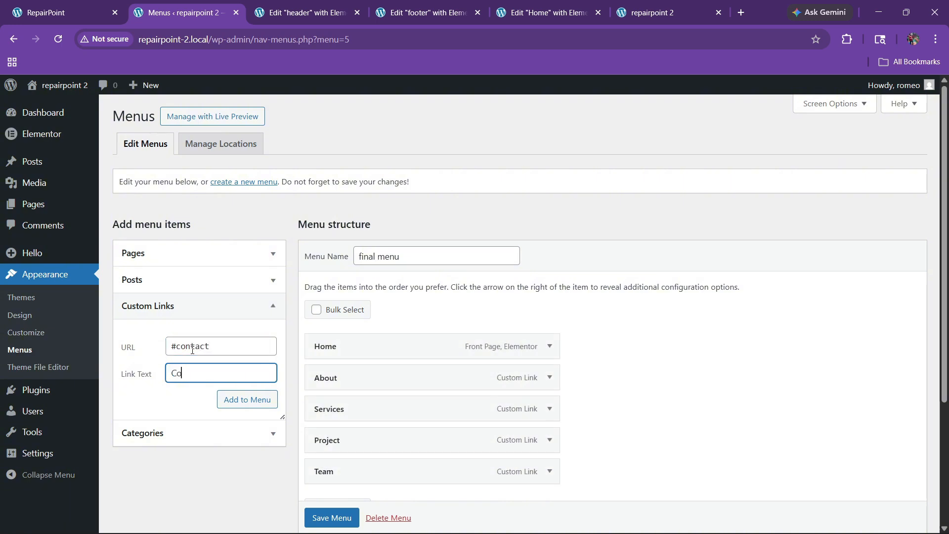
left_click(230, 394)
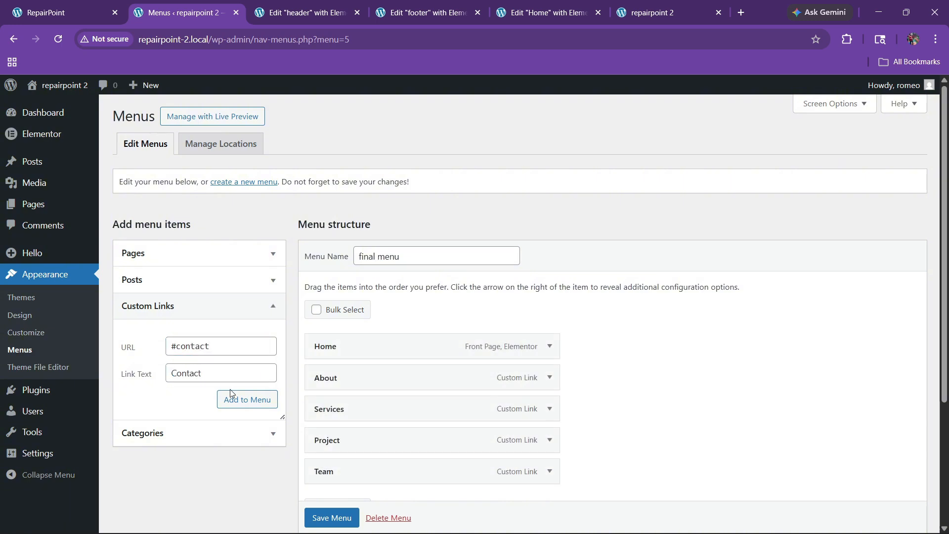
scroll(587, 333, "down", 3)
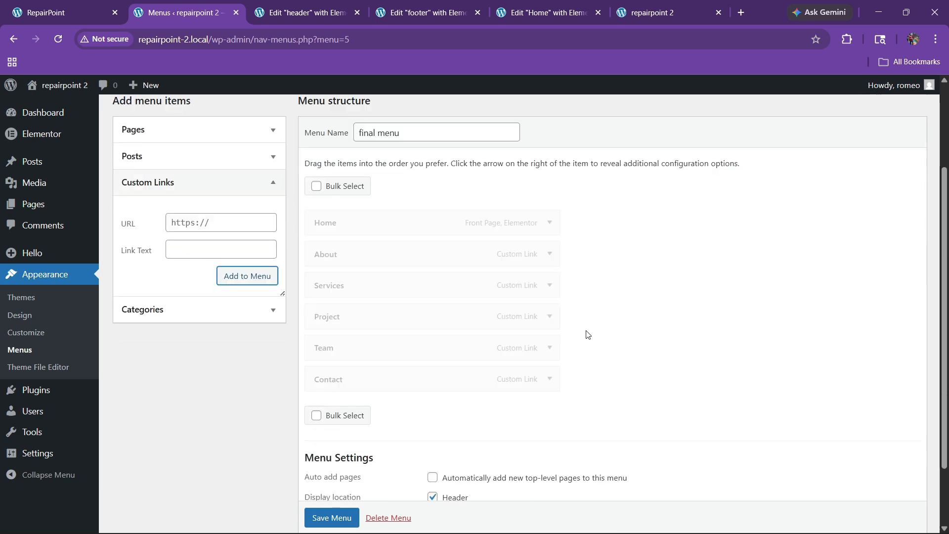
left_click(337, 520)
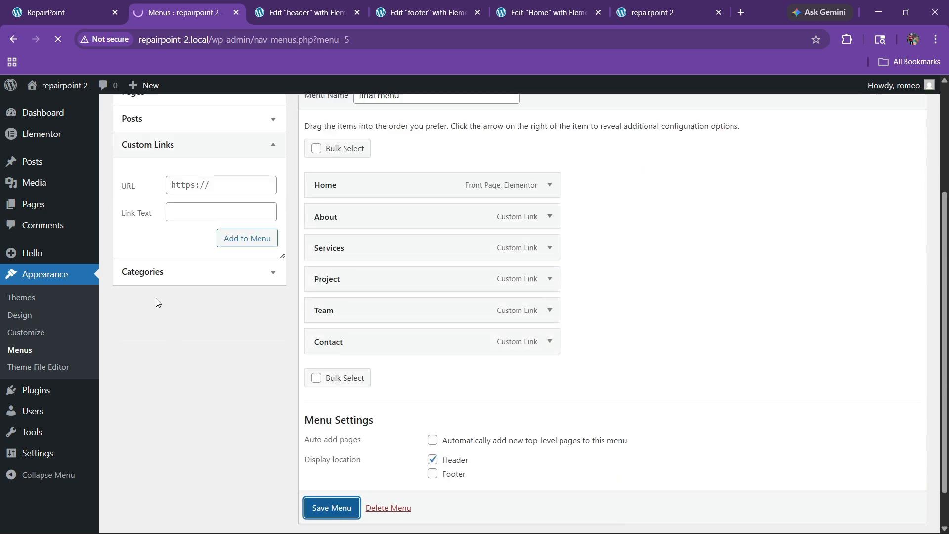
left_click(289, 4)
Place a WordPress Menu widget between logo and button, with Text hover indicator and no animation
left_click(54, 90)
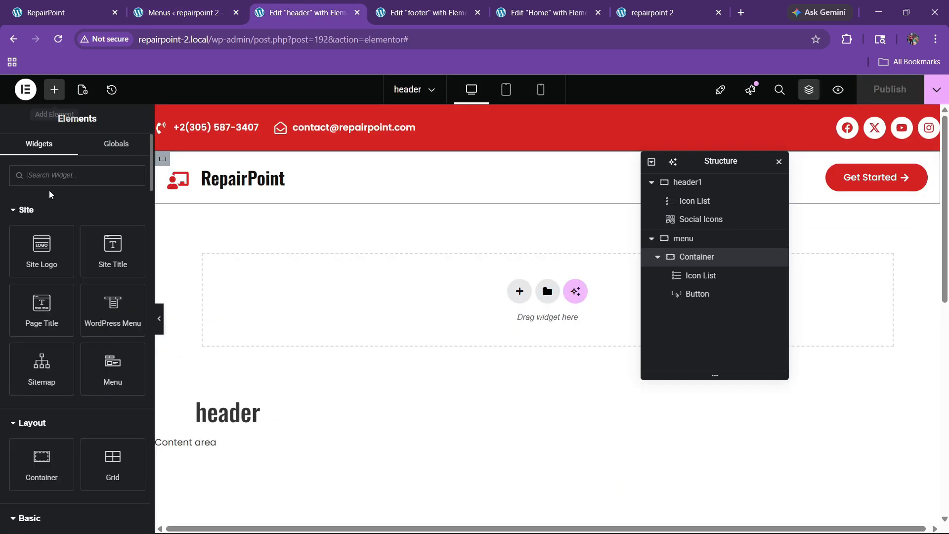
left_click_drag(109, 331, 269, 180)
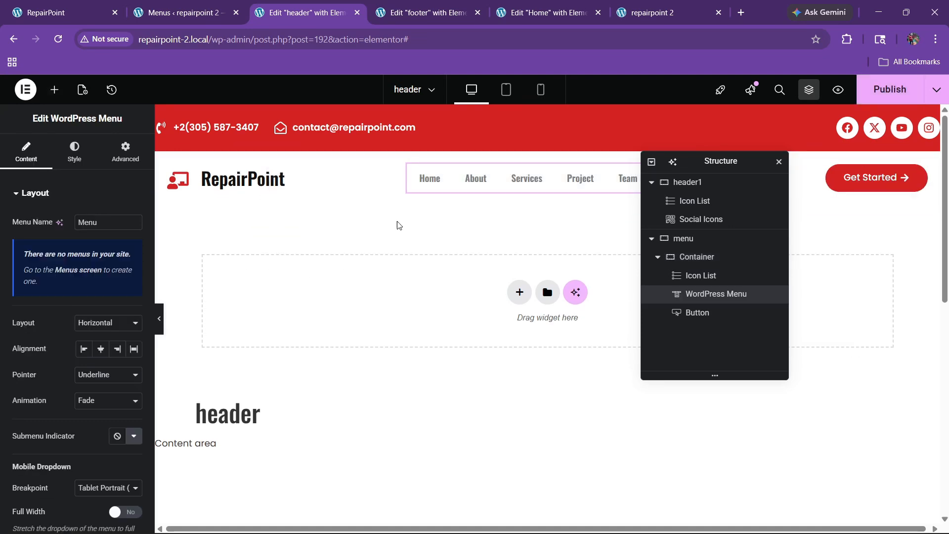
left_click(94, 377)
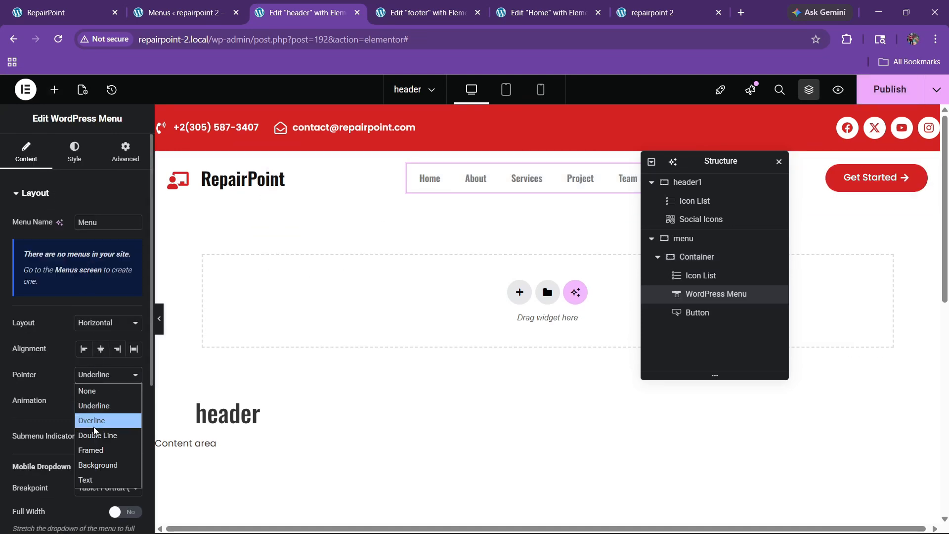
left_click(91, 480)
left_click(94, 403)
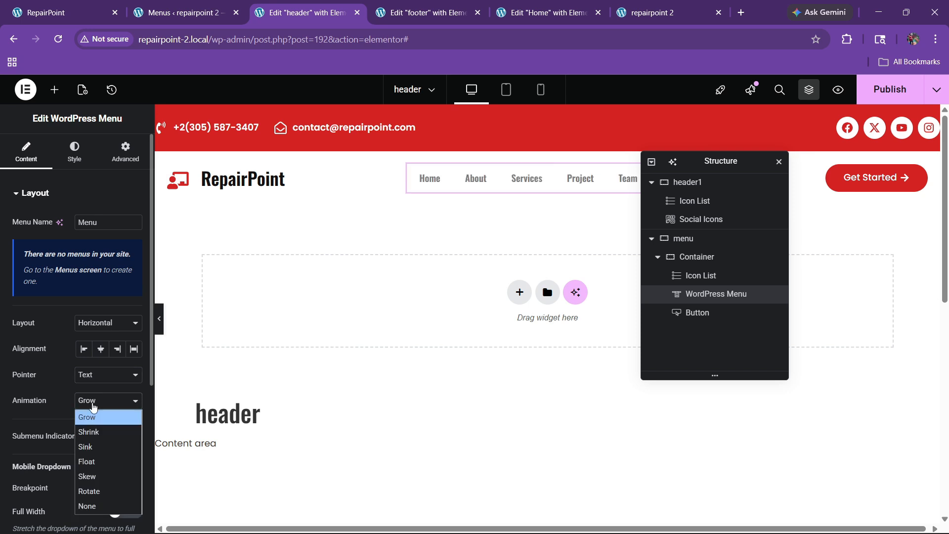
left_click(87, 505)
Style the menu links in Poppins at 15 px with black text
left_click(75, 163)
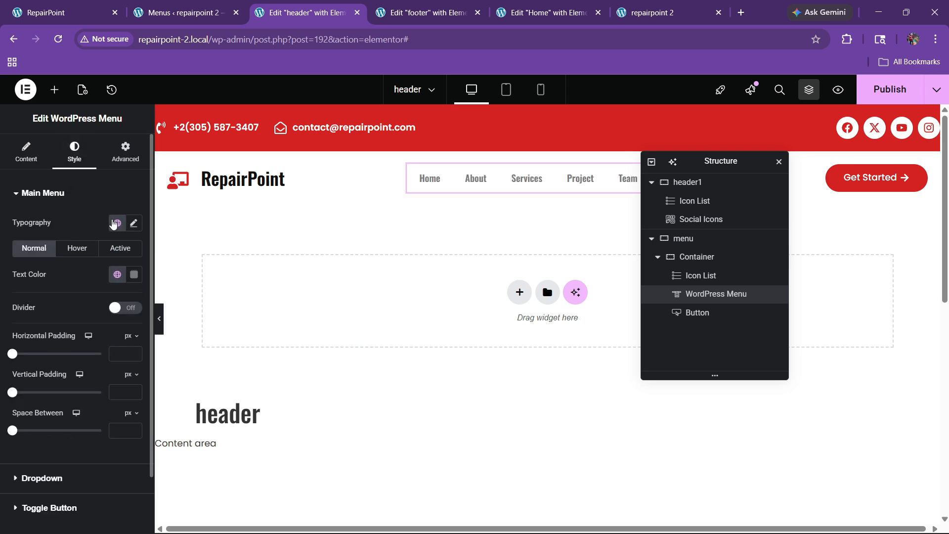
left_click(134, 224)
left_click(98, 281)
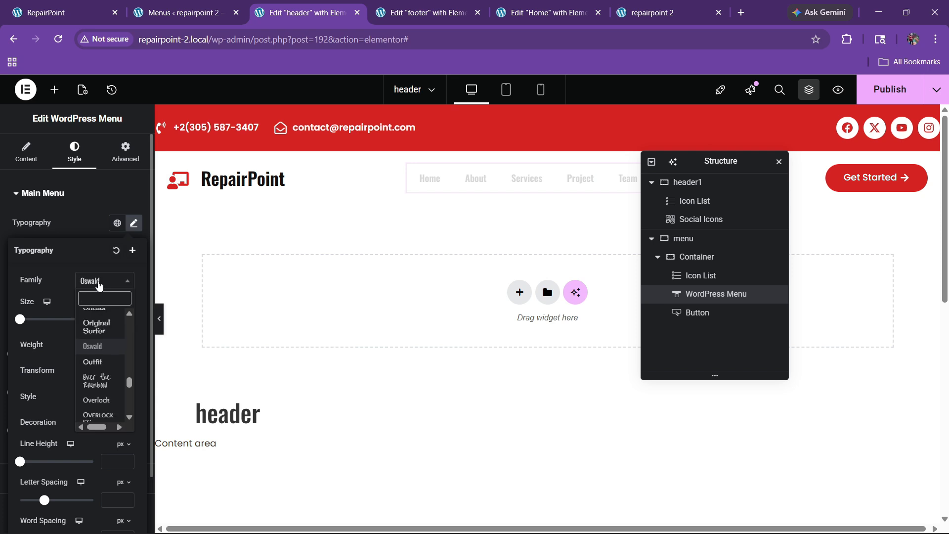
type("popp")
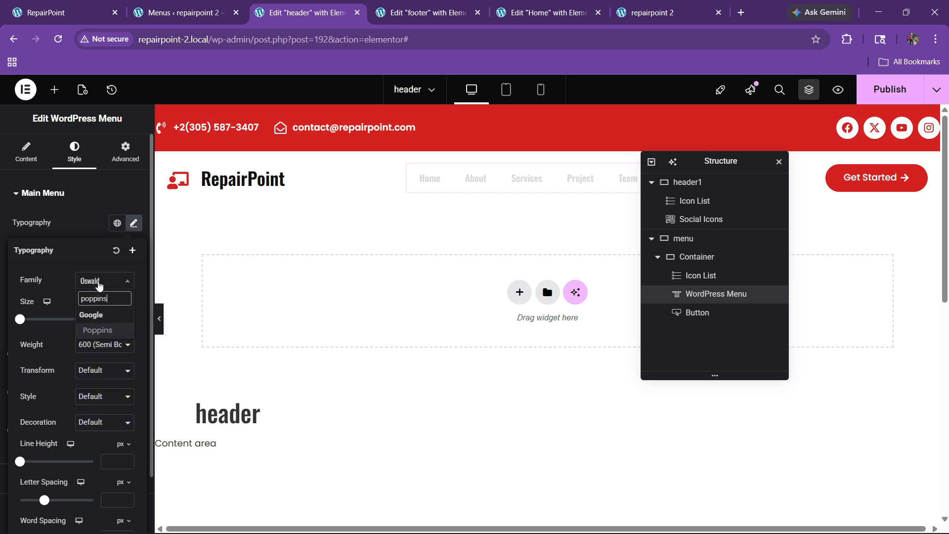
type("ins")
key("Return")
left_click(71, 228)
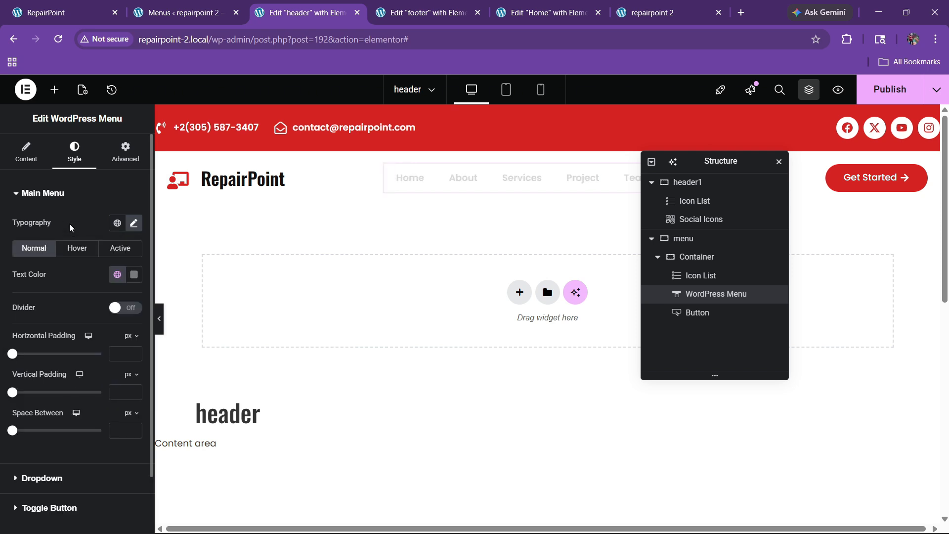
left_click(117, 274)
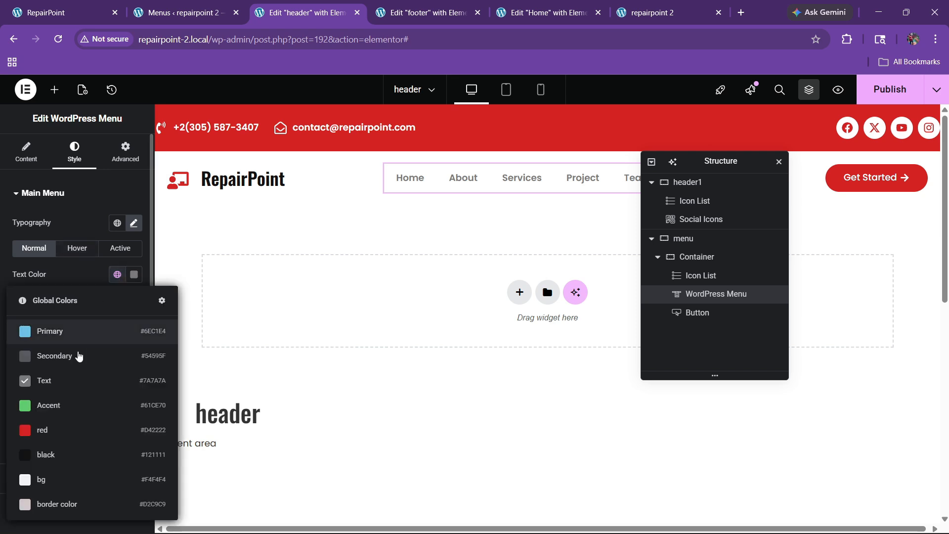
left_click(80, 453)
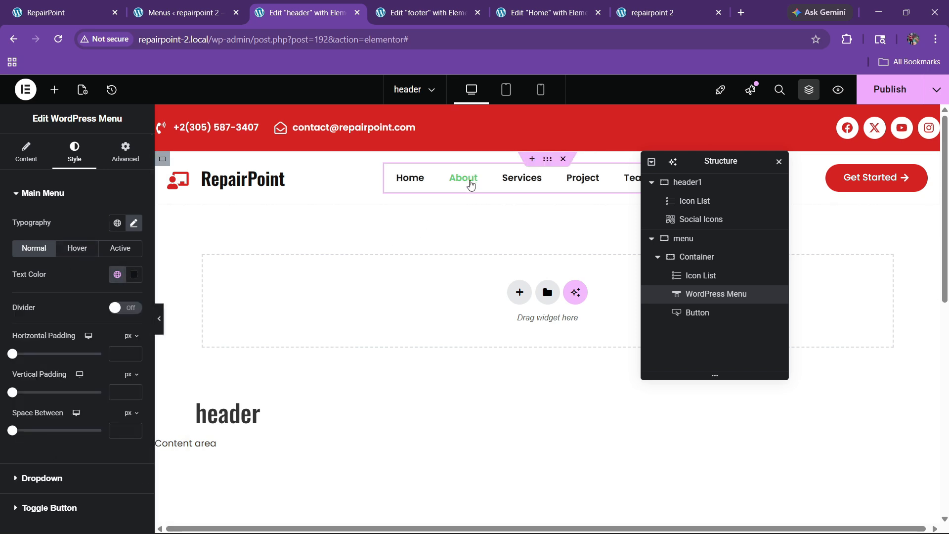
left_click(134, 223)
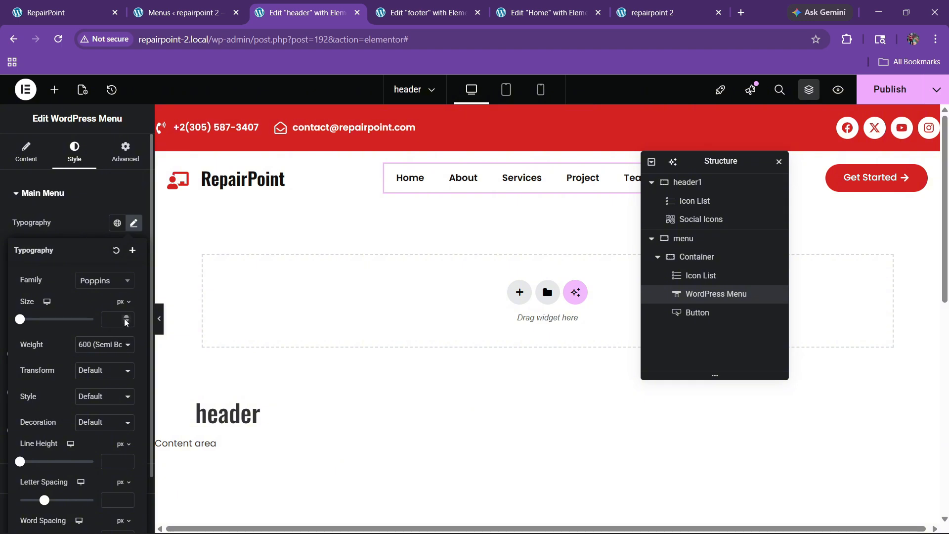
left_click(125, 318)
left_click(72, 224)
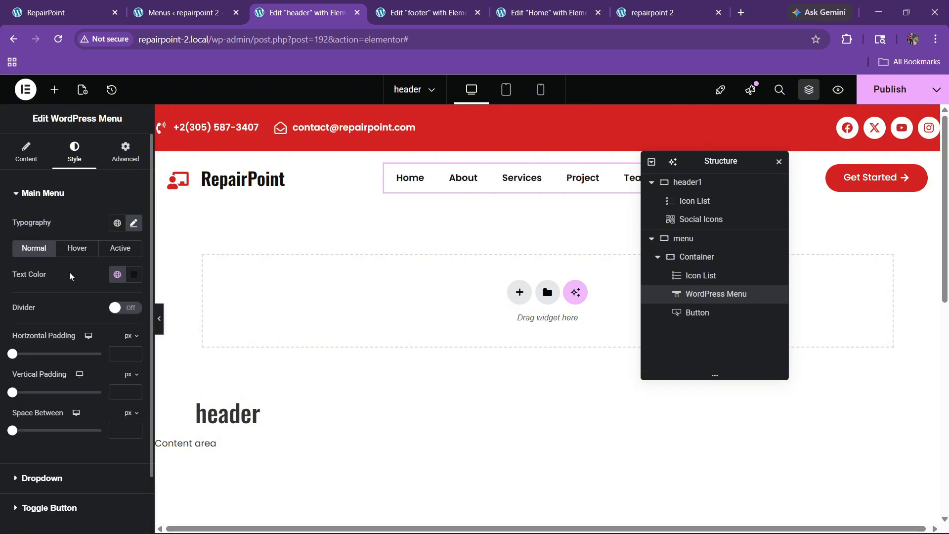
Make menu link text red for the hover and active states
left_click(84, 254)
left_click(117, 274)
left_click(64, 428)
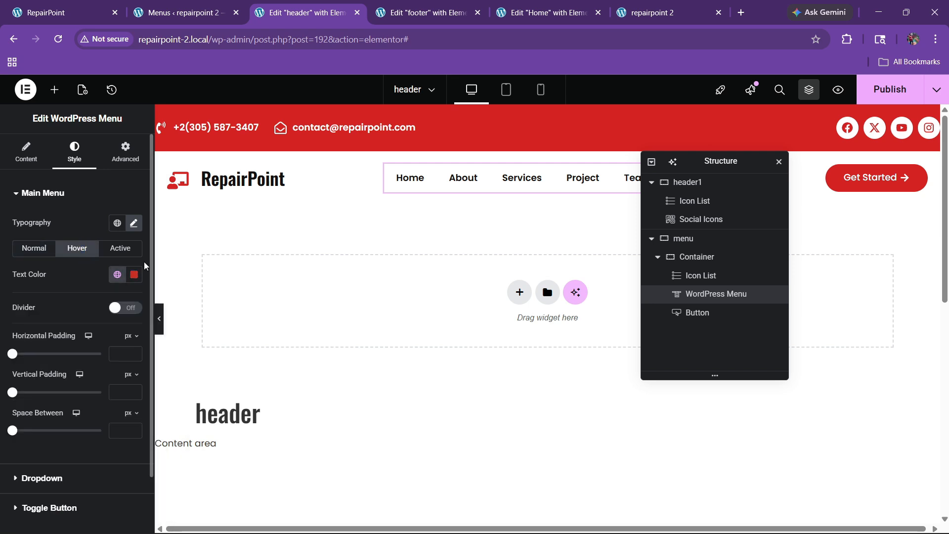
left_click(120, 248)
left_click(111, 280)
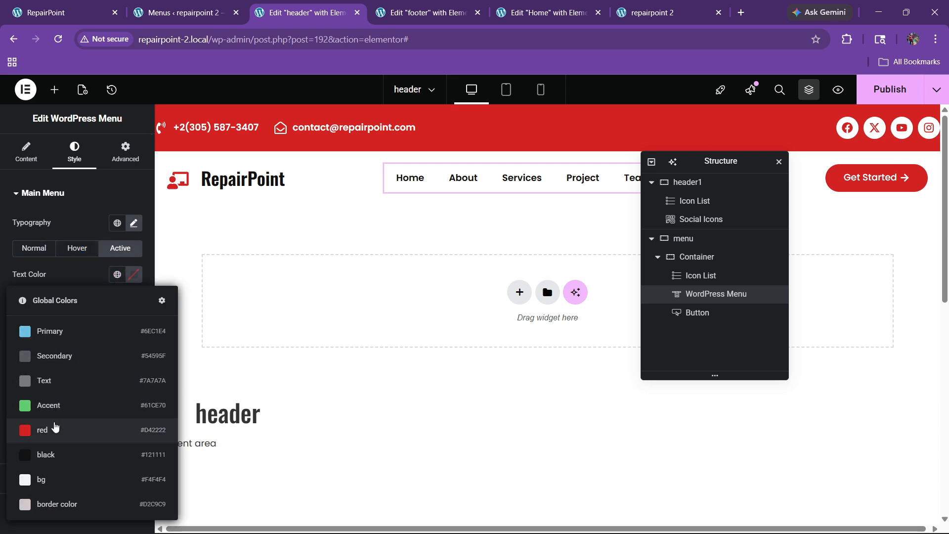
left_click(58, 428)
Try a 16 px menu font size, then settle back on 15 px
left_click(39, 250)
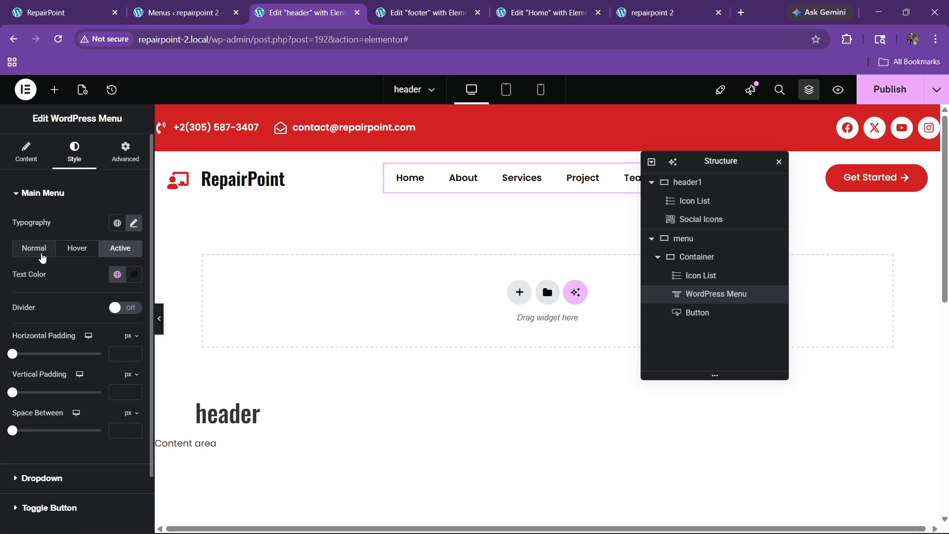
left_click(134, 223)
left_click(127, 317)
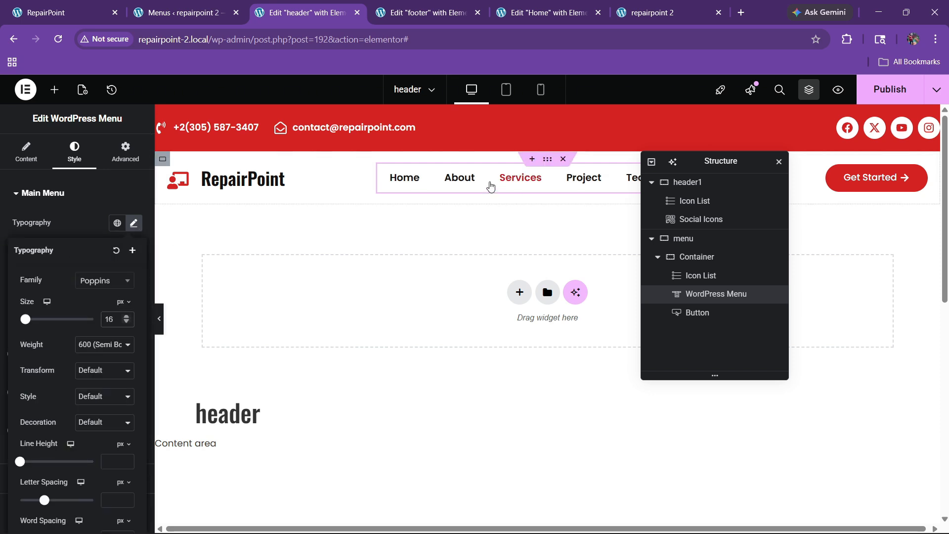
left_click(126, 322)
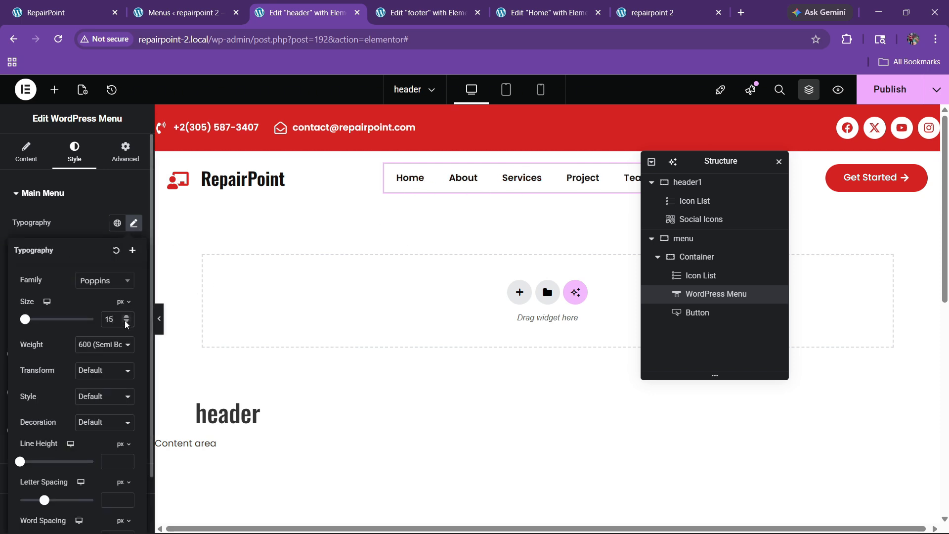
scroll(354, 254, "down", 5)
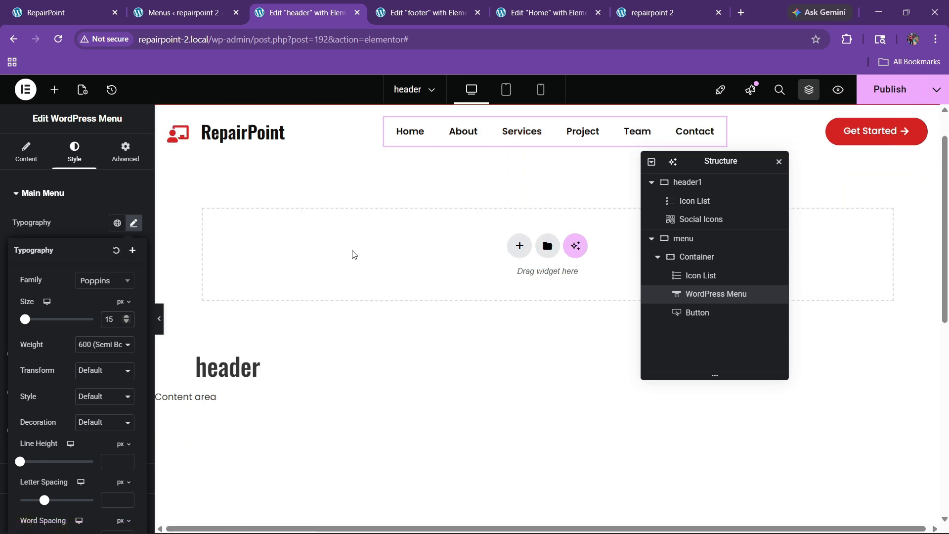
scroll(349, 261, "up", 5)
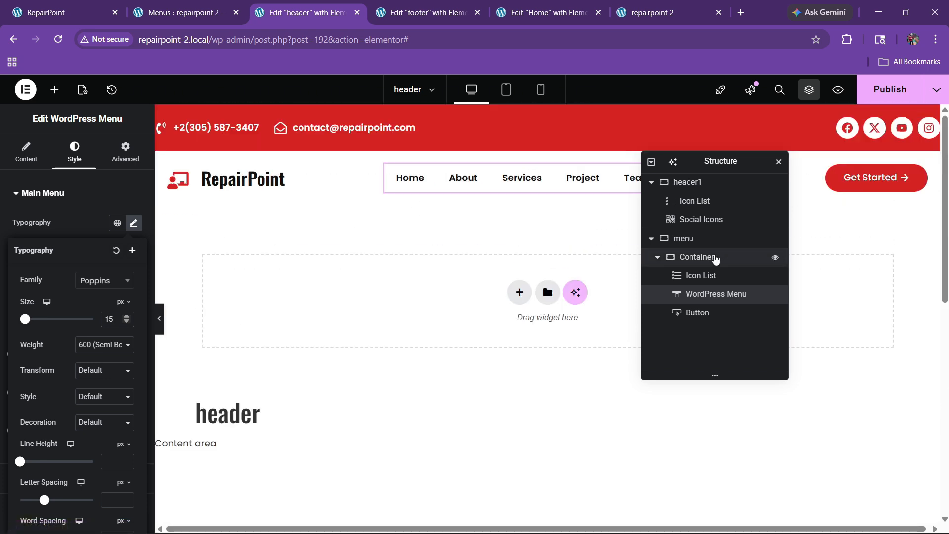
Set the menu bar container's Motion Effects to sticky at the top
left_click(716, 257)
scroll(100, 221, "down", 5)
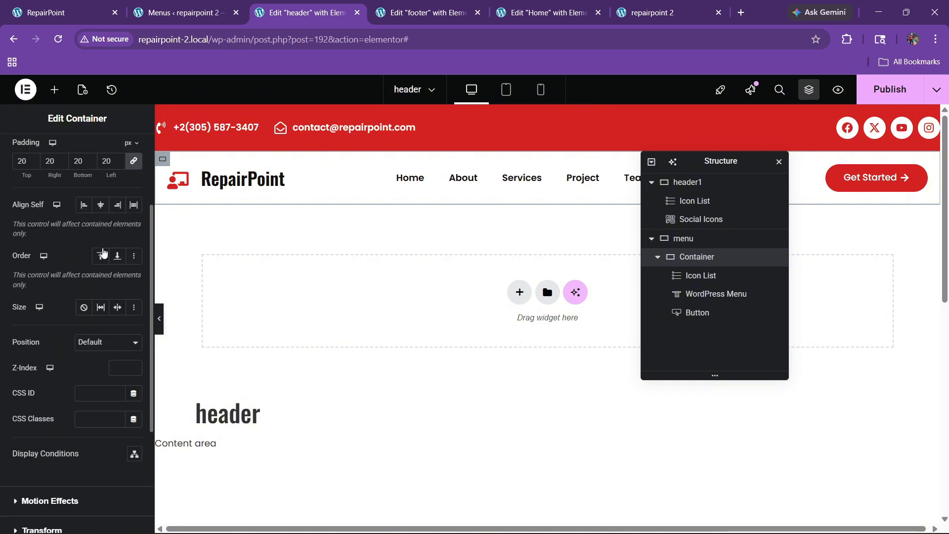
left_click(35, 379)
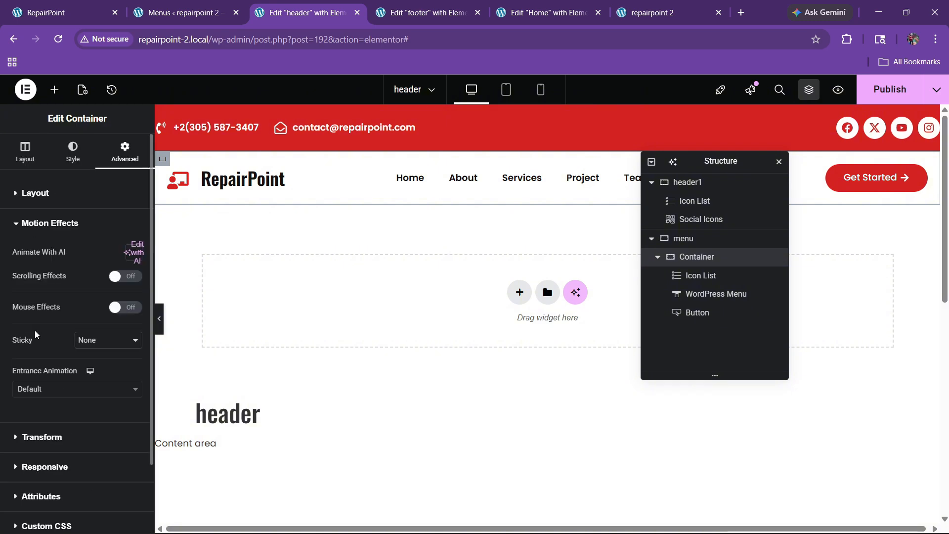
left_click(85, 345)
left_click(84, 372)
scroll(410, 334, "down", 5)
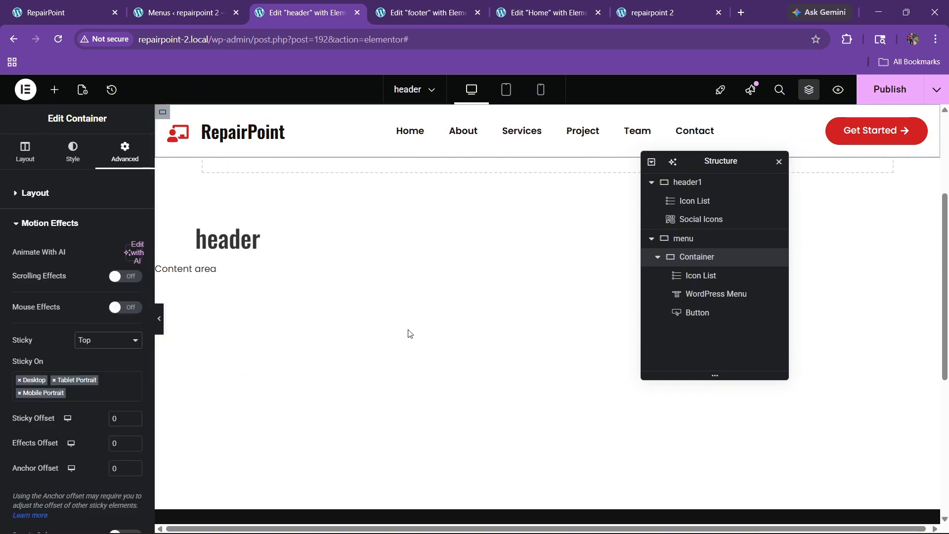
scroll(409, 337, "down", 3)
left_click(890, 89)
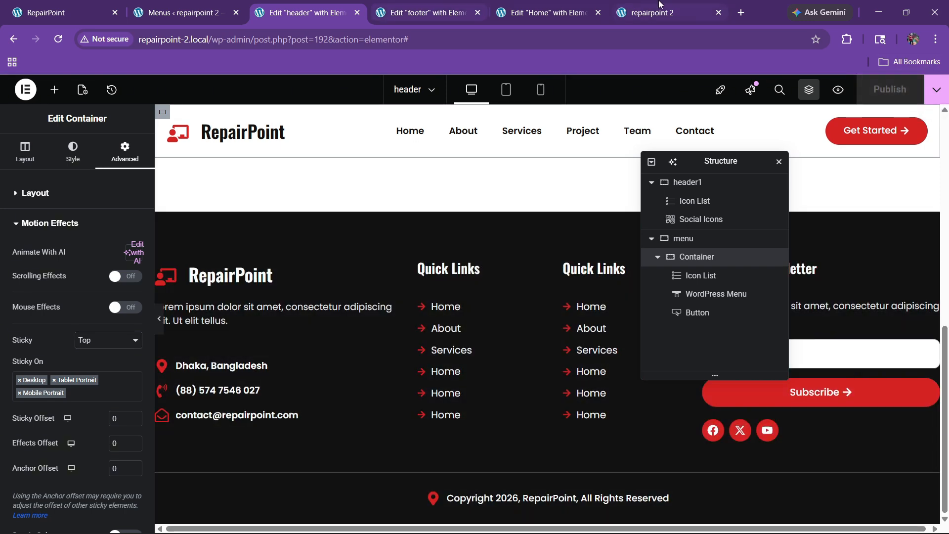
left_click(653, 12)
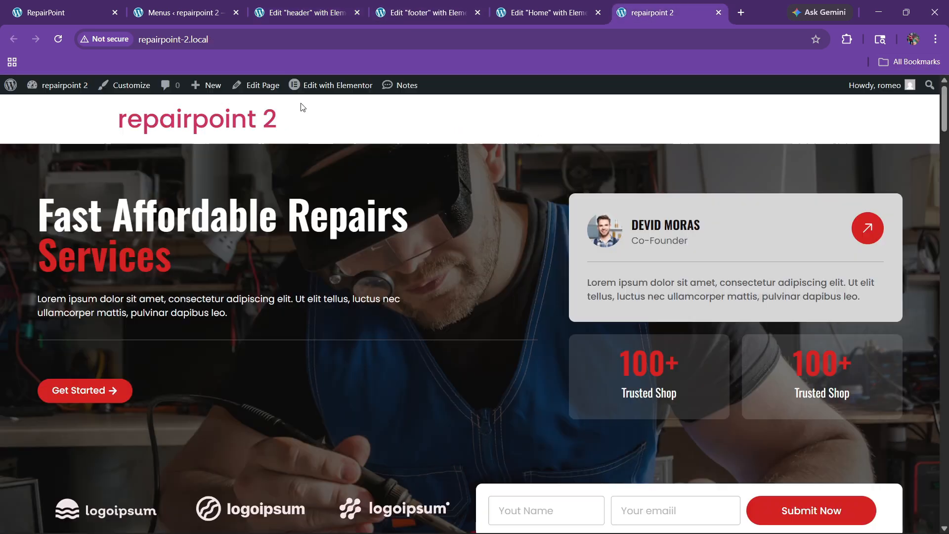
left_click(58, 39)
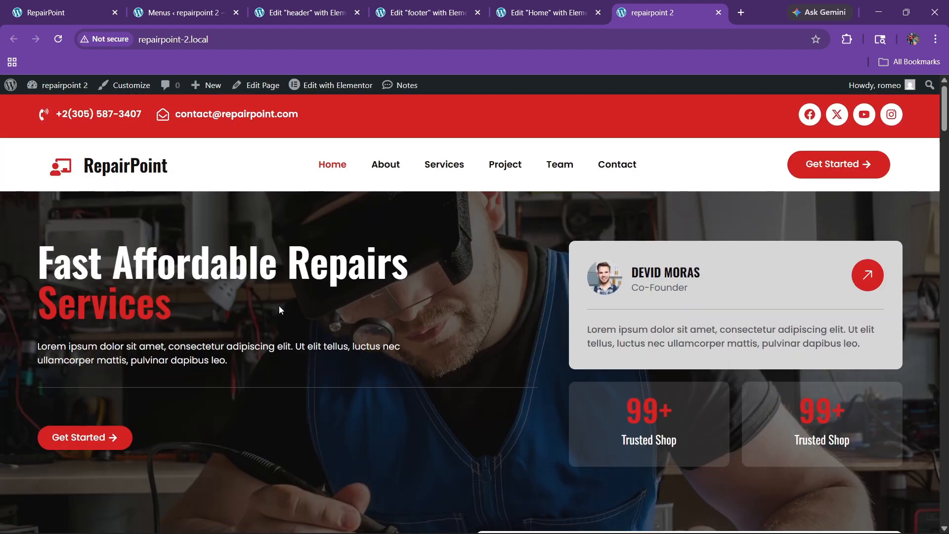
scroll(280, 310, "down", 2)
scroll(280, 309, "down", 3)
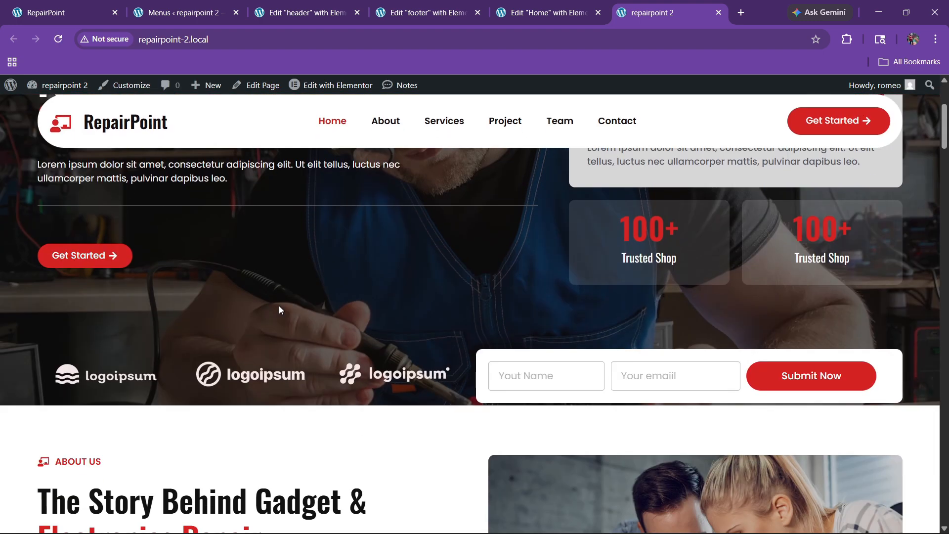
scroll(279, 309, "up", 5)
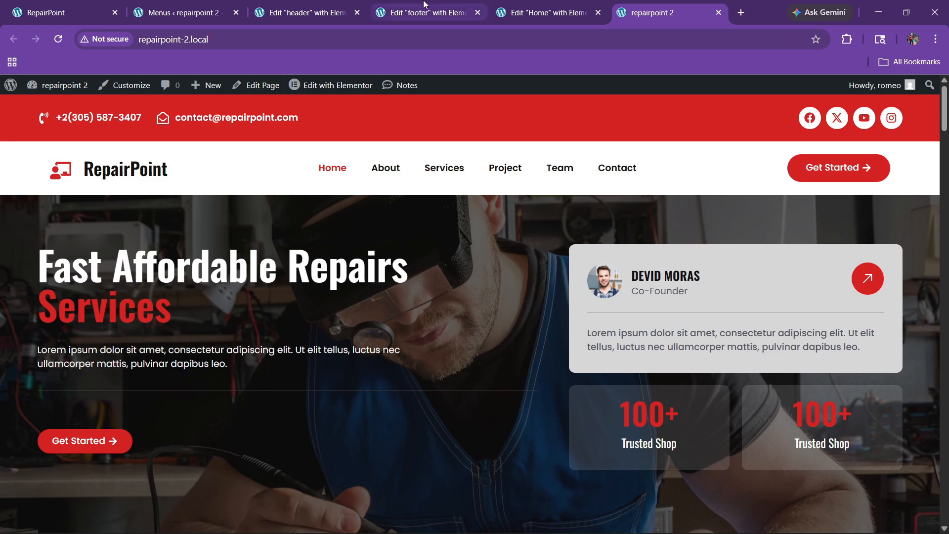
left_click(346, 10)
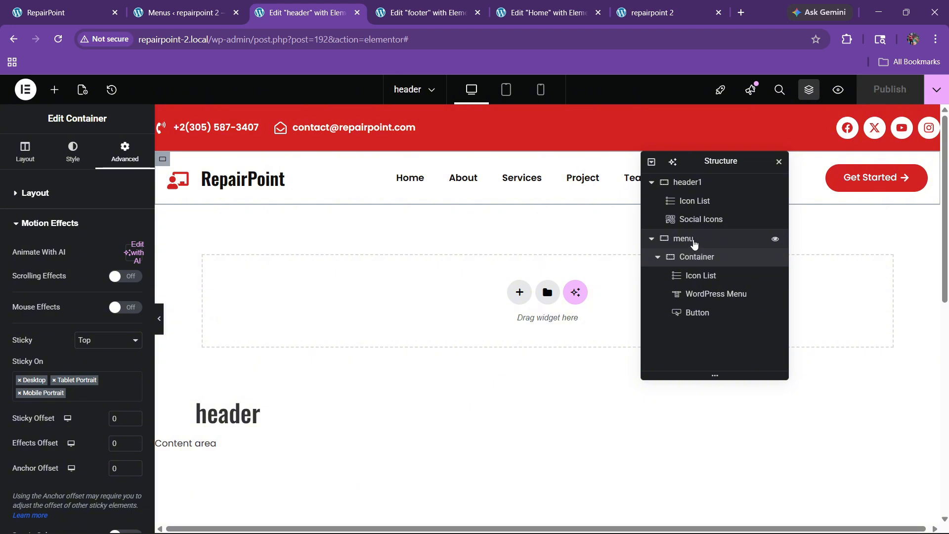
Switch the header1 container's margin to em and set its bottom margin to -3
left_click(691, 182)
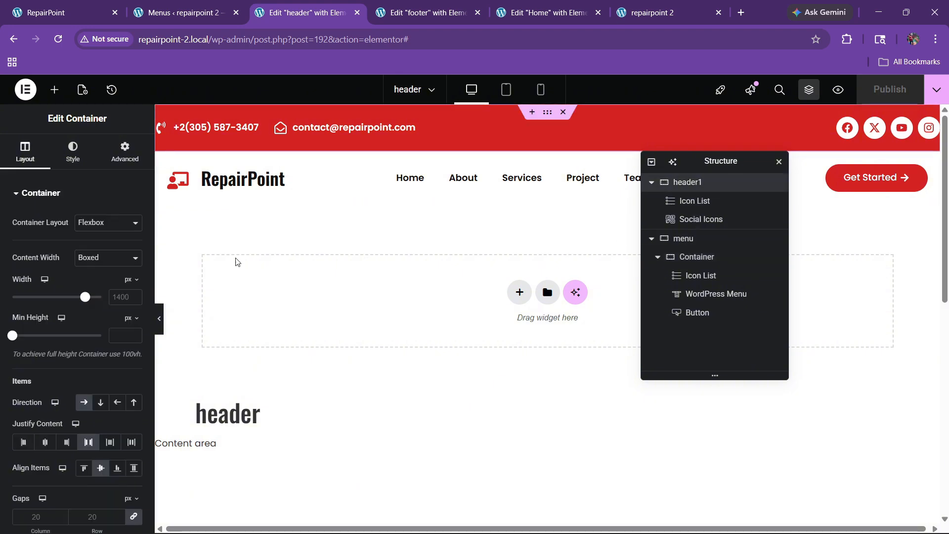
left_click(124, 152)
left_click(132, 218)
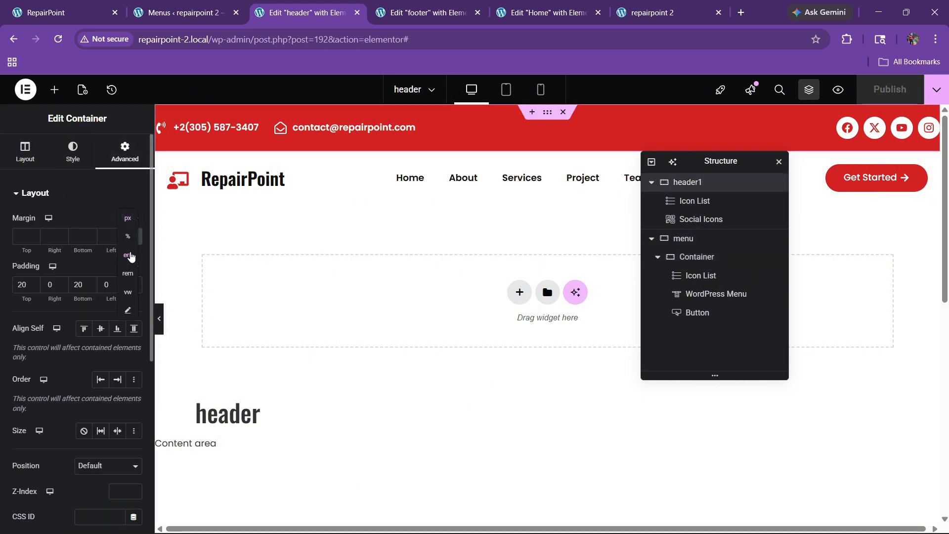
left_click(130, 229)
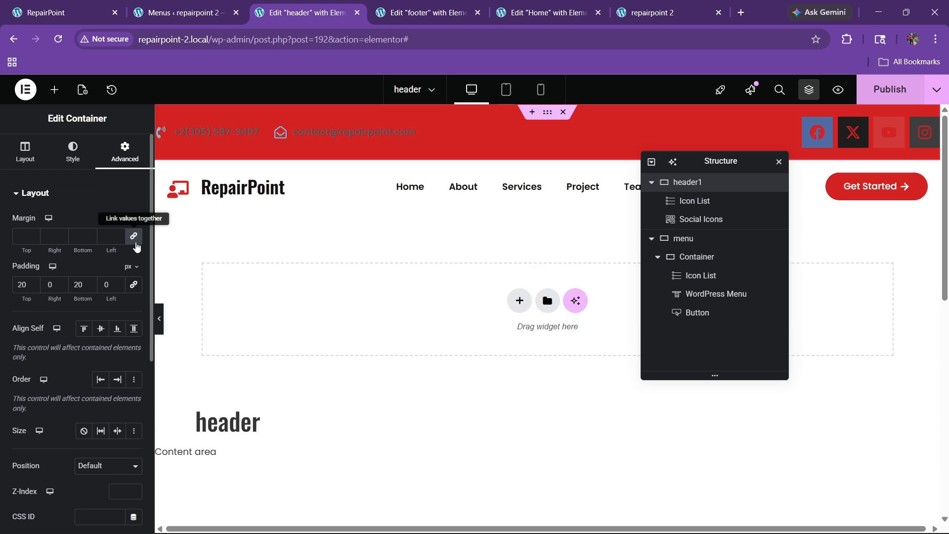
triple_click(90, 240)
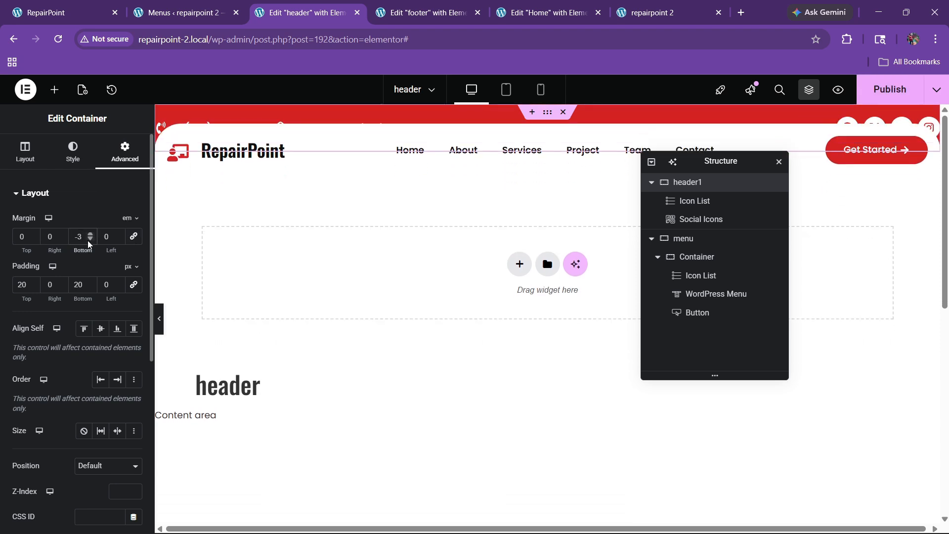
Give the menu container a -10 em bottom margin and publish the header
left_click(684, 238)
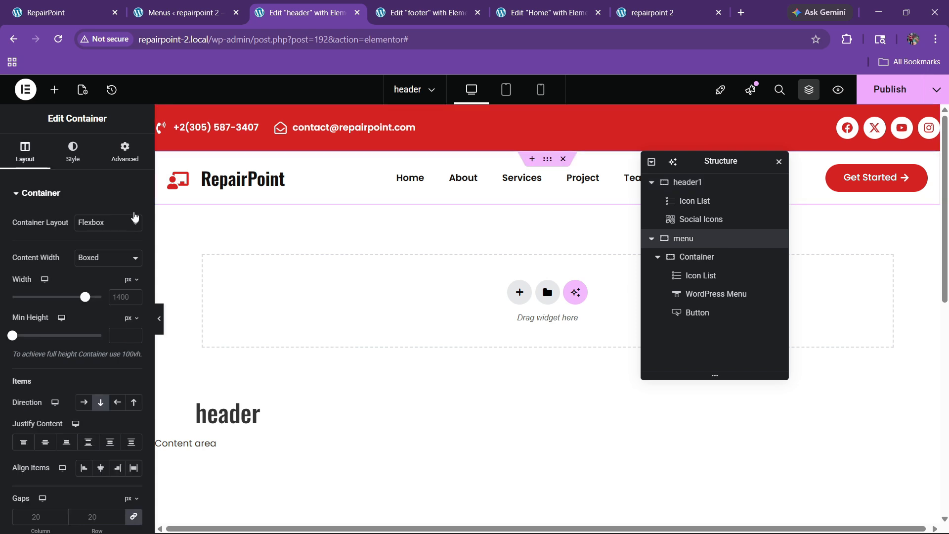
left_click(125, 151)
left_click(128, 218)
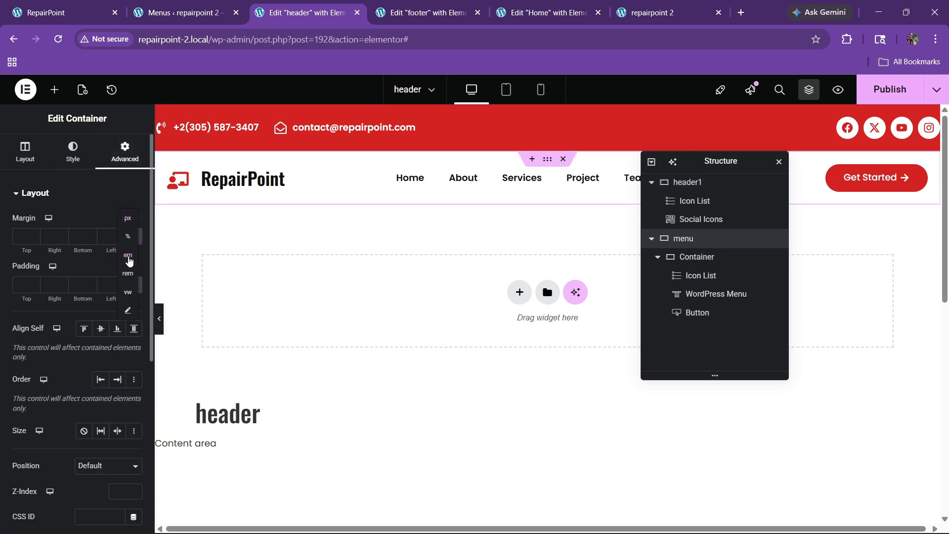
left_click(129, 257)
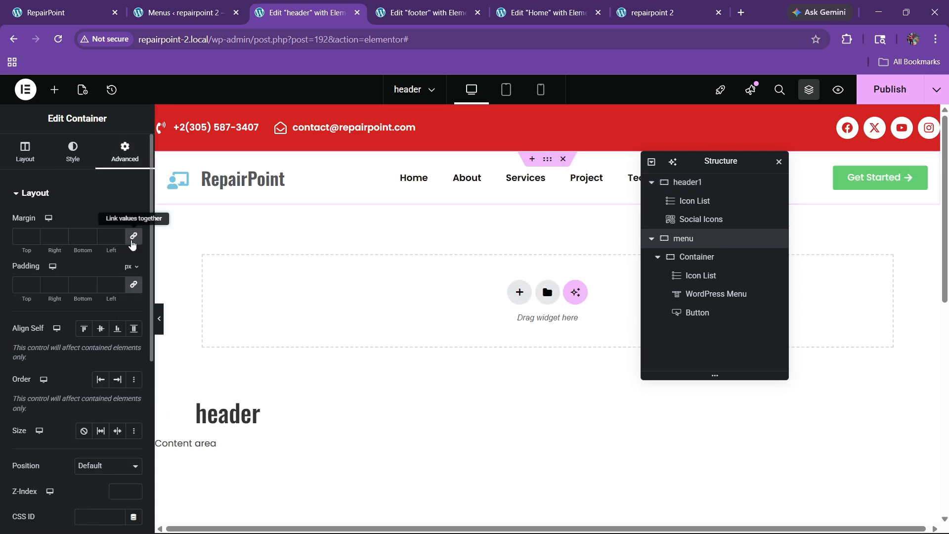
left_click(89, 242)
left_click(89, 241)
left_click(89, 241)
left_click(90, 241)
left_click(89, 241)
left_click(90, 241)
left_click(89, 242)
left_click(90, 241)
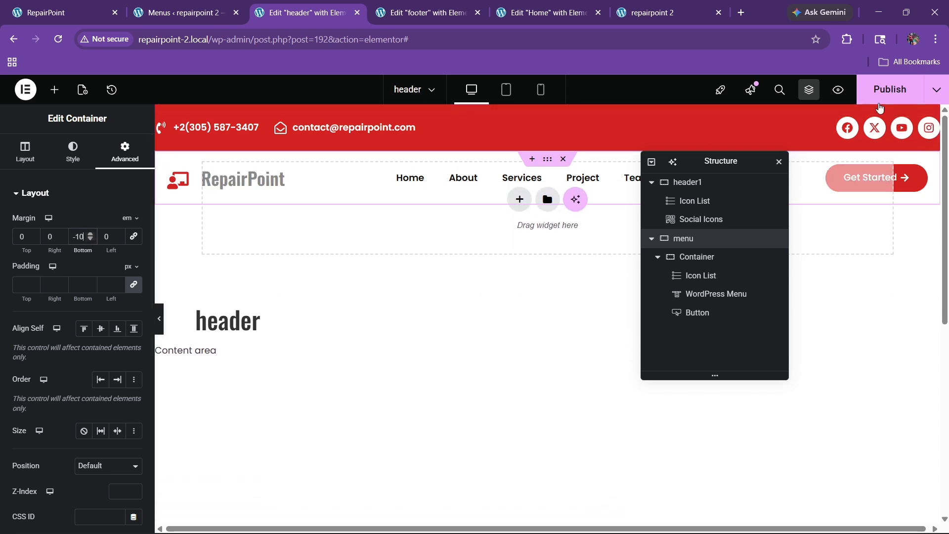
left_click(879, 94)
mouse_move(659, 4)
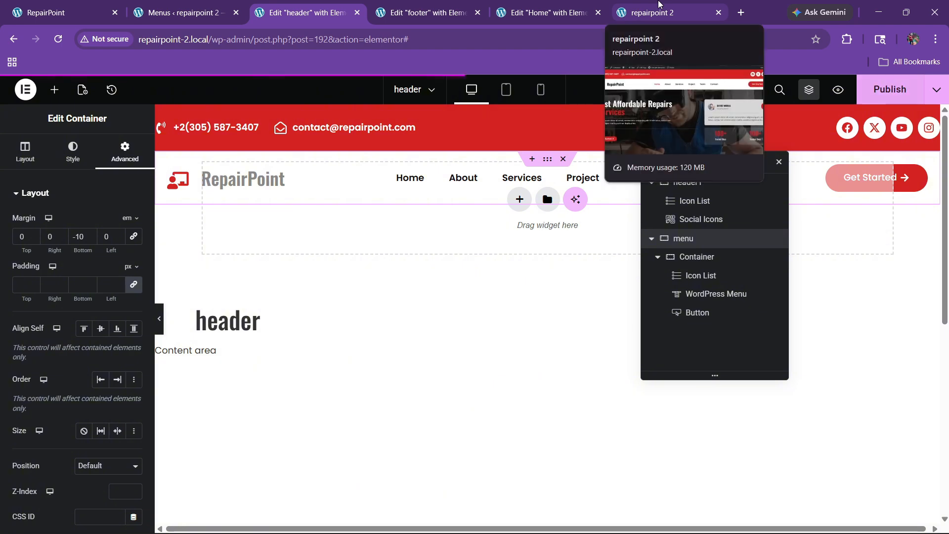
left_click(659, 4)
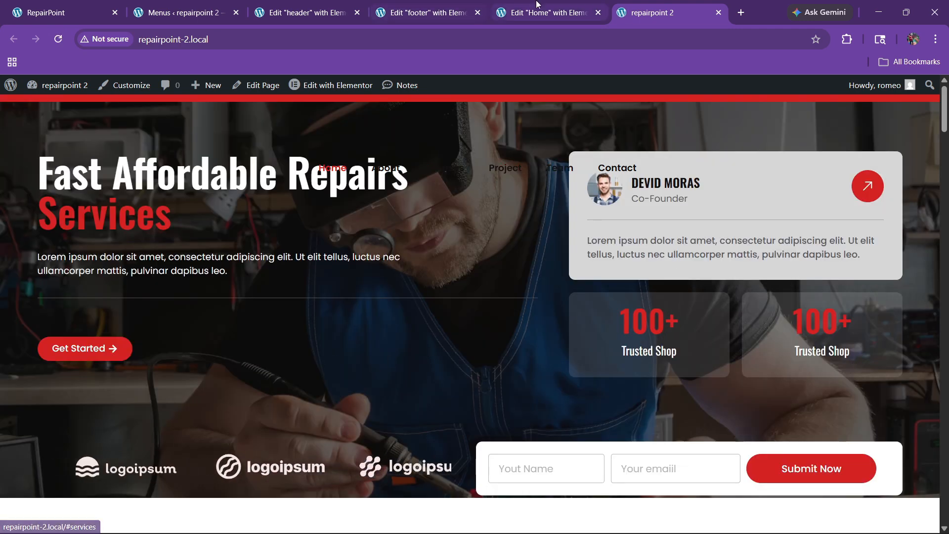
key("ctrl+shift+Tab")
key("ctrl+shift+Tab")
key("ctrl+shift+Tab")
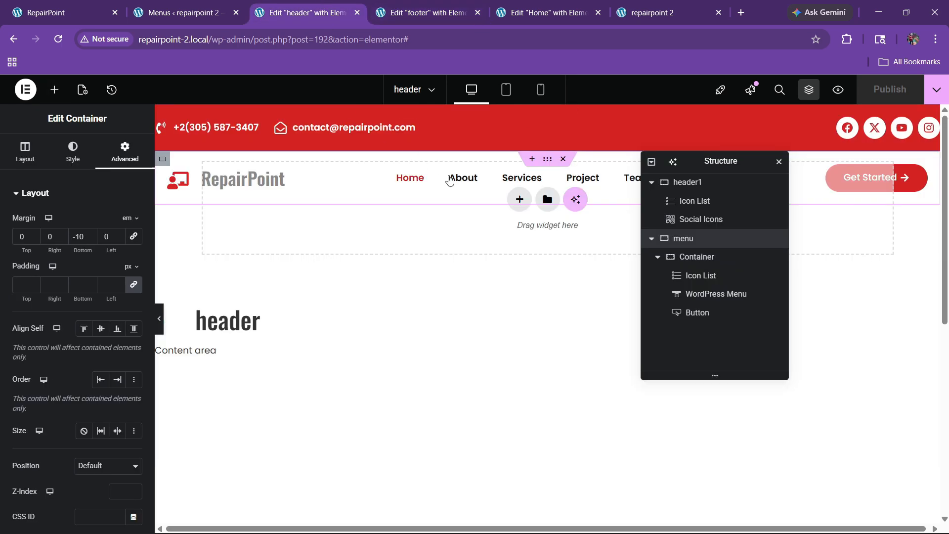
Give the menu container under header1 a z-index of 99 and save the header with Ctrl+S
left_click(699, 188)
scroll(72, 341, "down", 5)
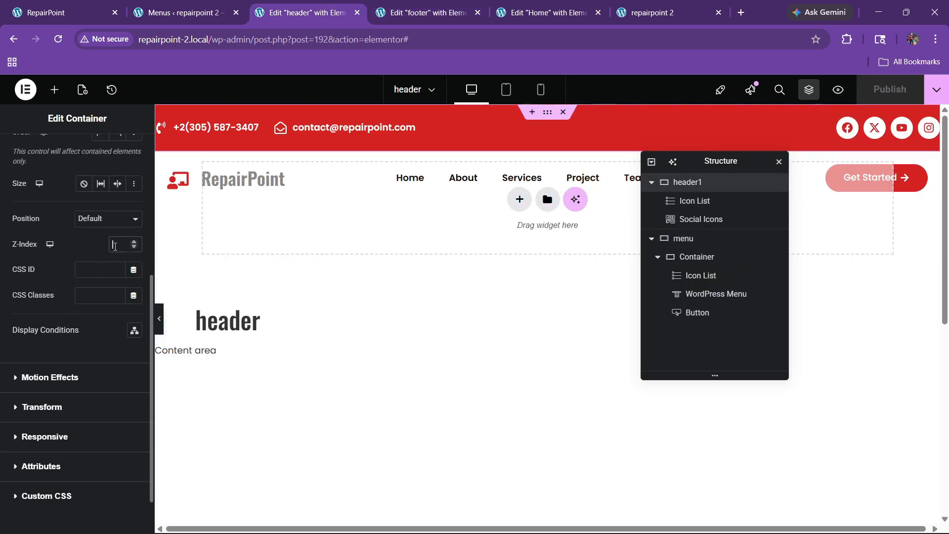
left_click(685, 239)
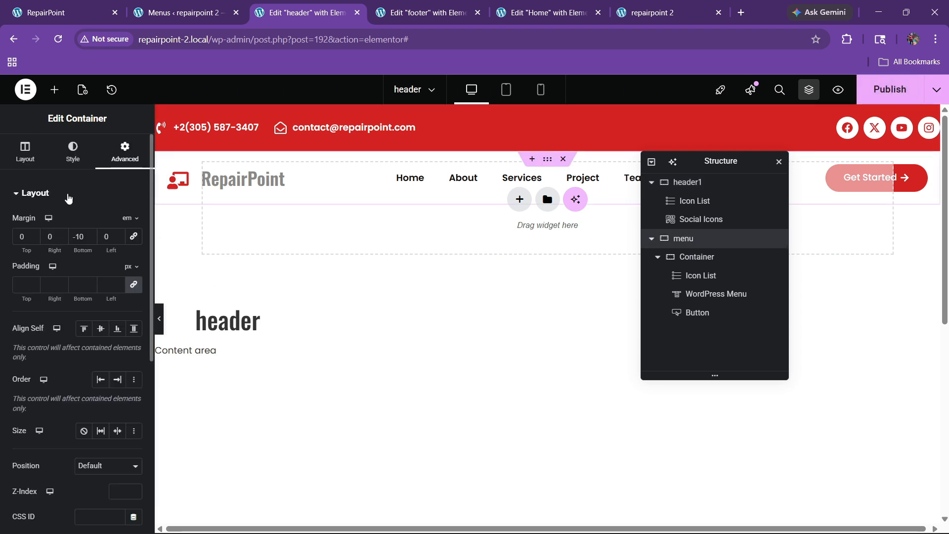
scroll(77, 308, "down", 3)
left_click(123, 306)
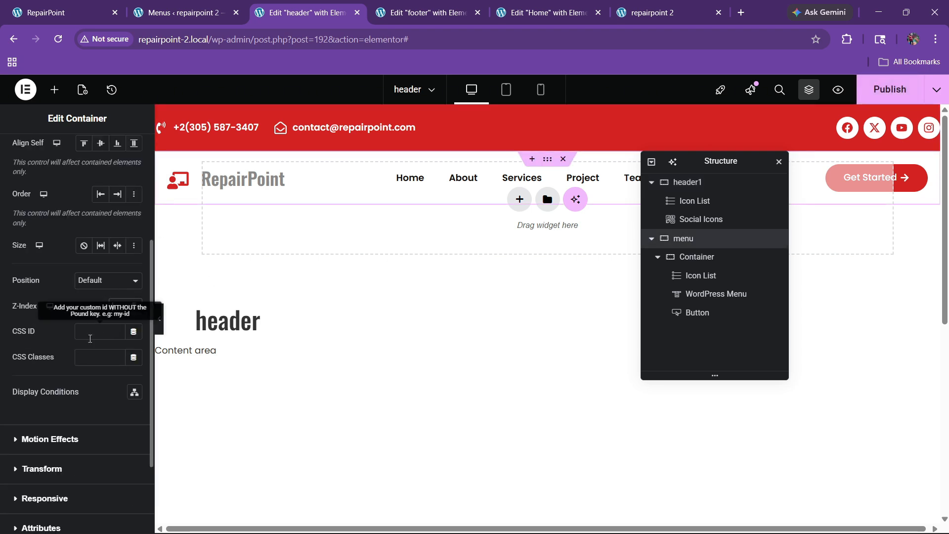
type("99")
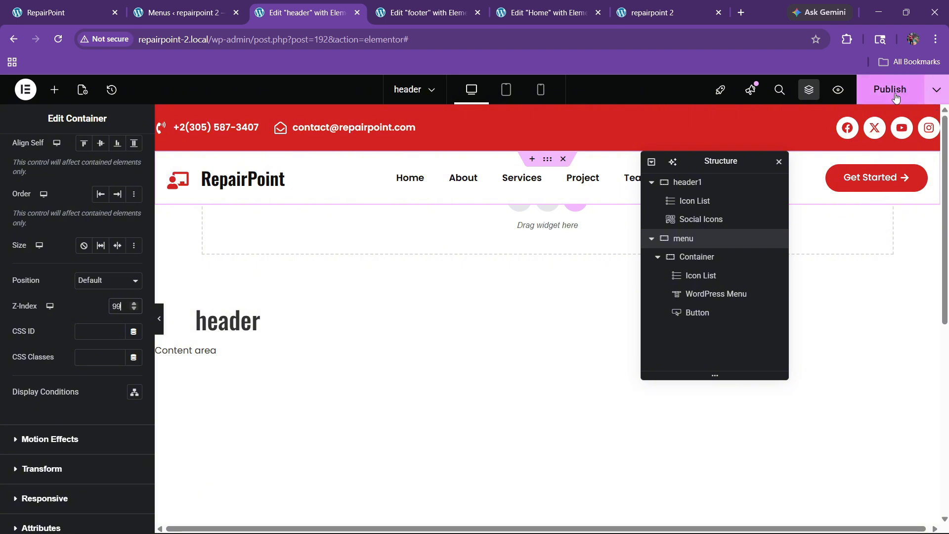
key("ctrl+s")
Scroll the live RepairPoint homepage to confirm the menu bar now sits above the hero content
left_click(655, 11)
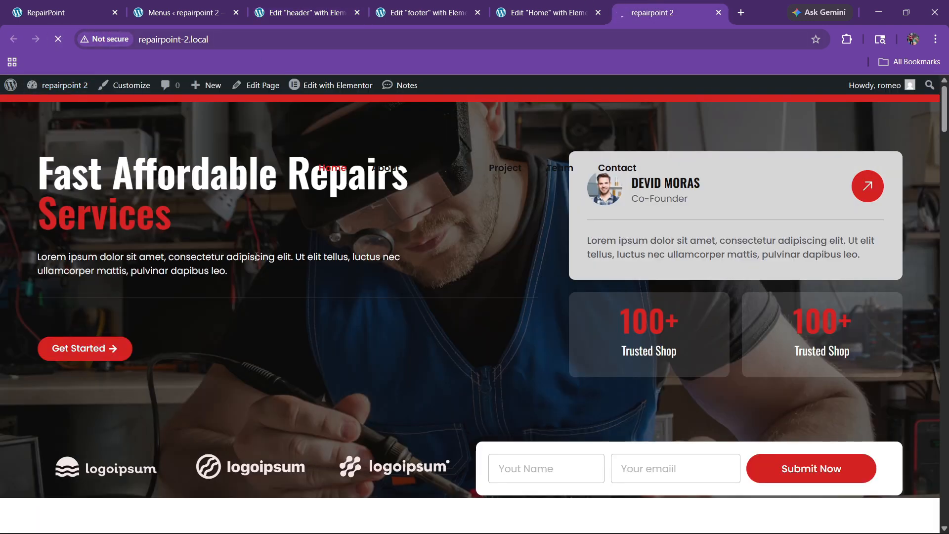
scroll(292, 273, "down", 3)
scroll(291, 273, "up", 3)
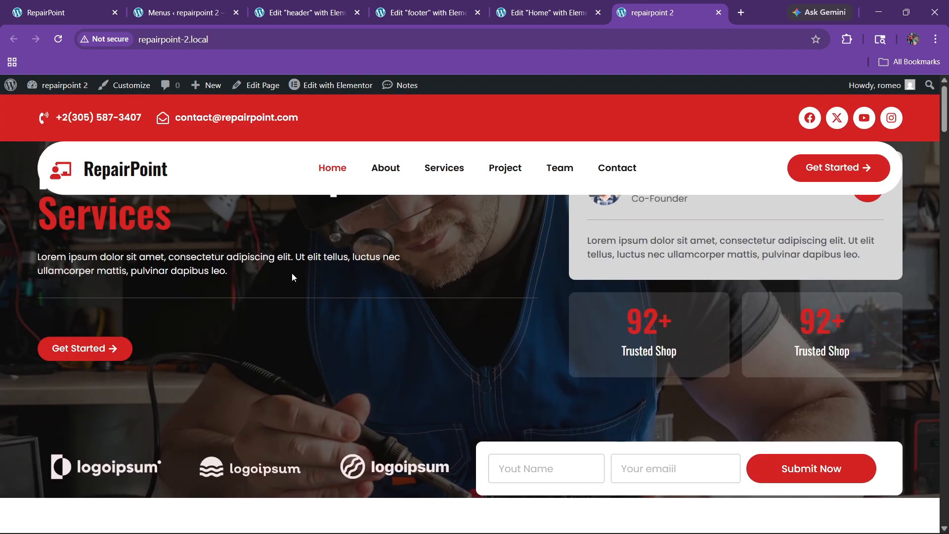
scroll(292, 272, "down", 3)
scroll(292, 273, "up", 3)
scroll(292, 273, "down", 6)
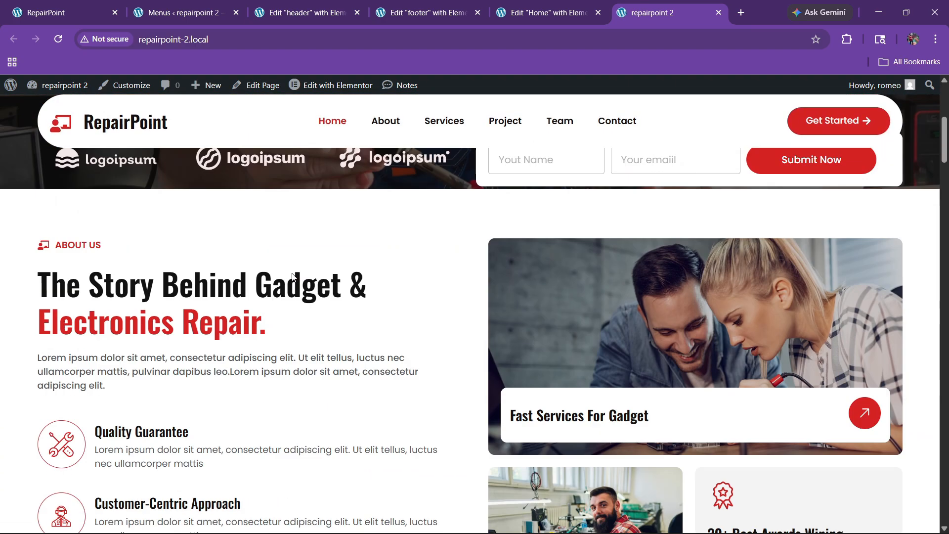
scroll(293, 276, "down", 4)
scroll(293, 276, "up", 10)
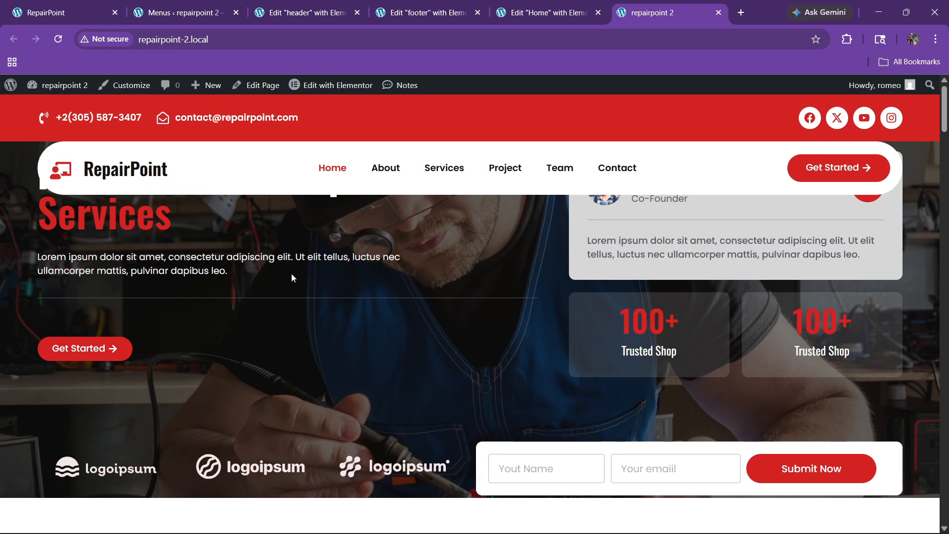
Raise the menu container's bottom margin from -10 to -7 em and publish the header
left_click(303, 12)
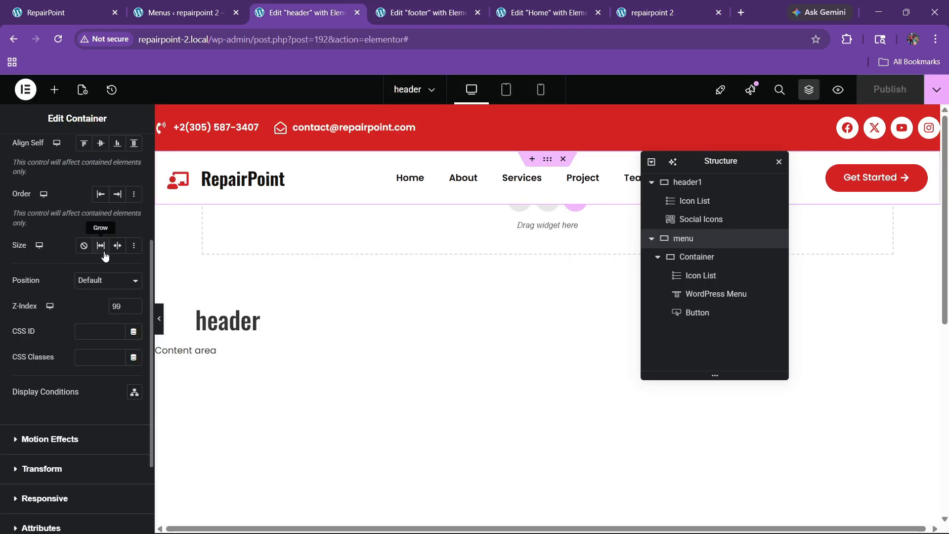
left_click(90, 233)
left_click(90, 233)
left_click(90, 233)
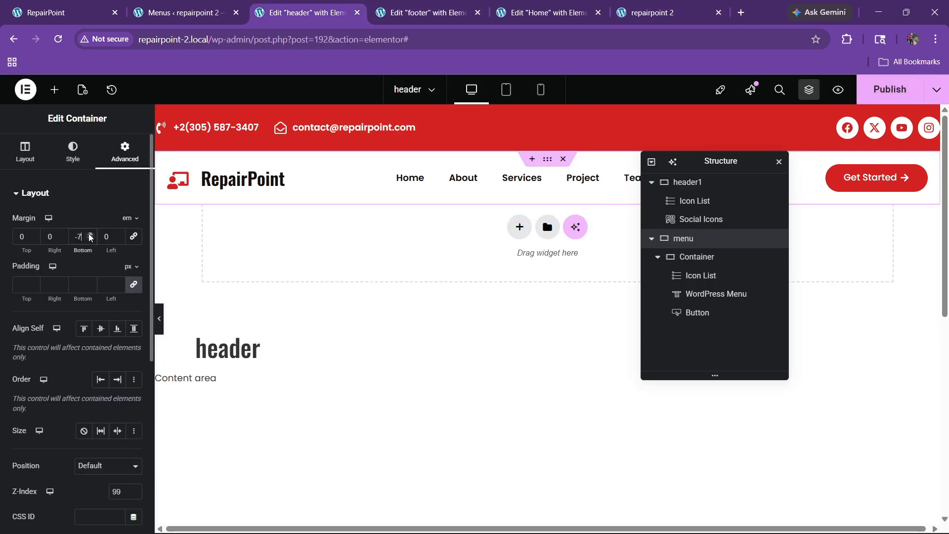
left_click(890, 89)
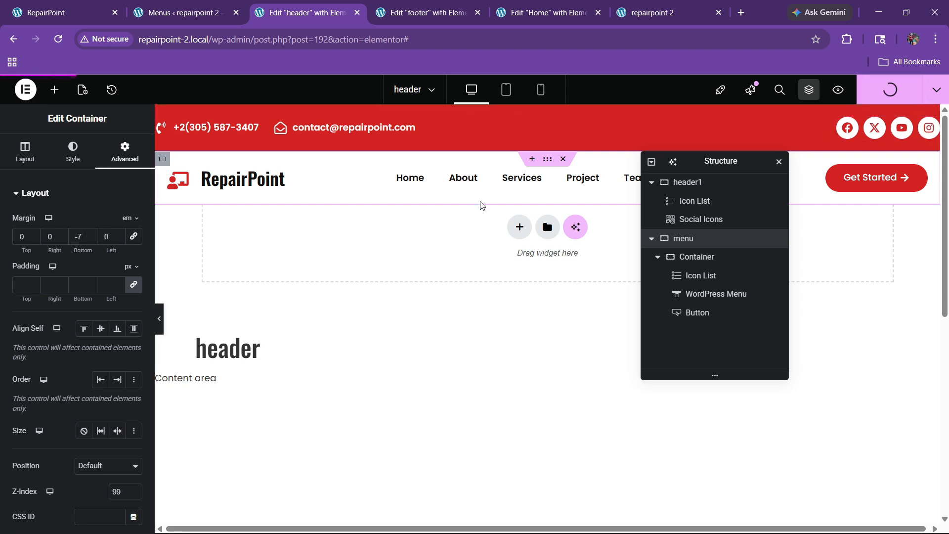
Check the hero heading below the menu bar on the live homepage, then return to the header editor
left_click(645, 12)
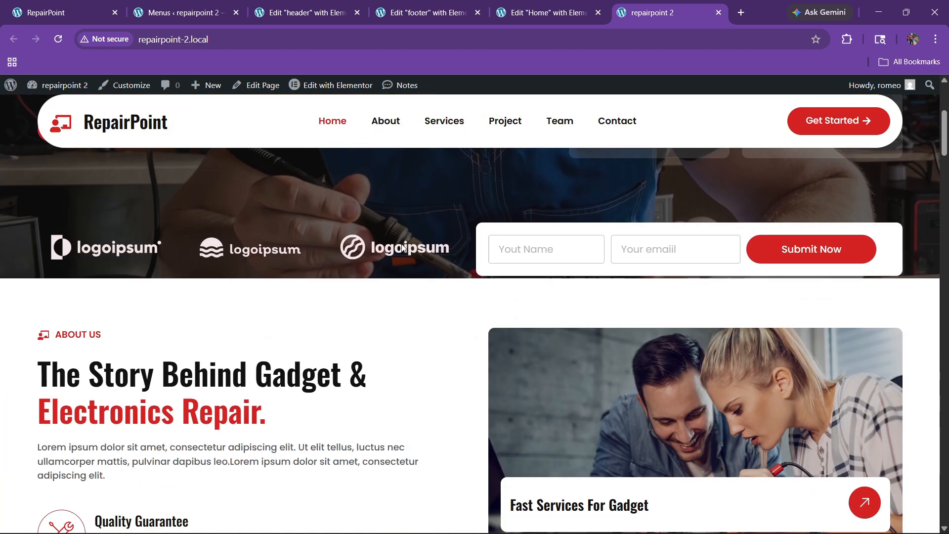
scroll(401, 240, "down", 3)
scroll(401, 240, "up", 3)
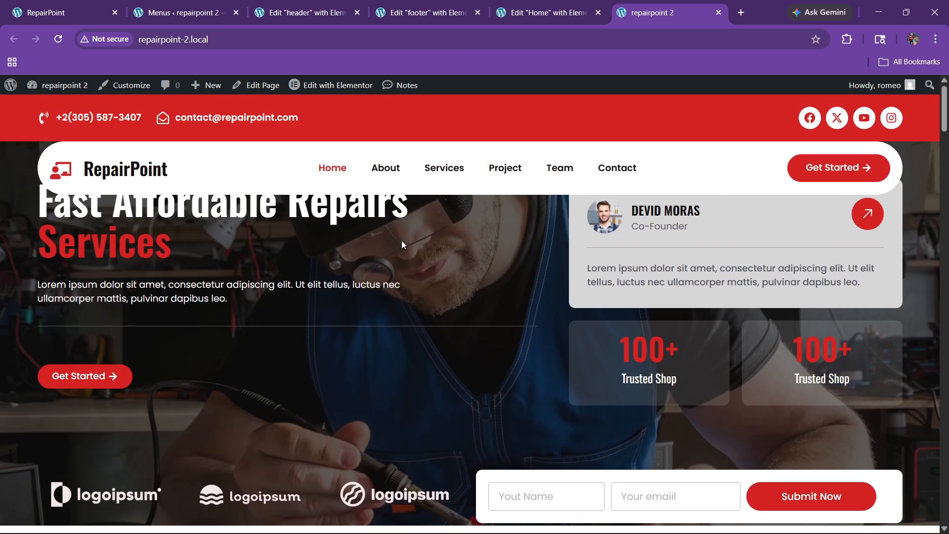
left_click(307, 12)
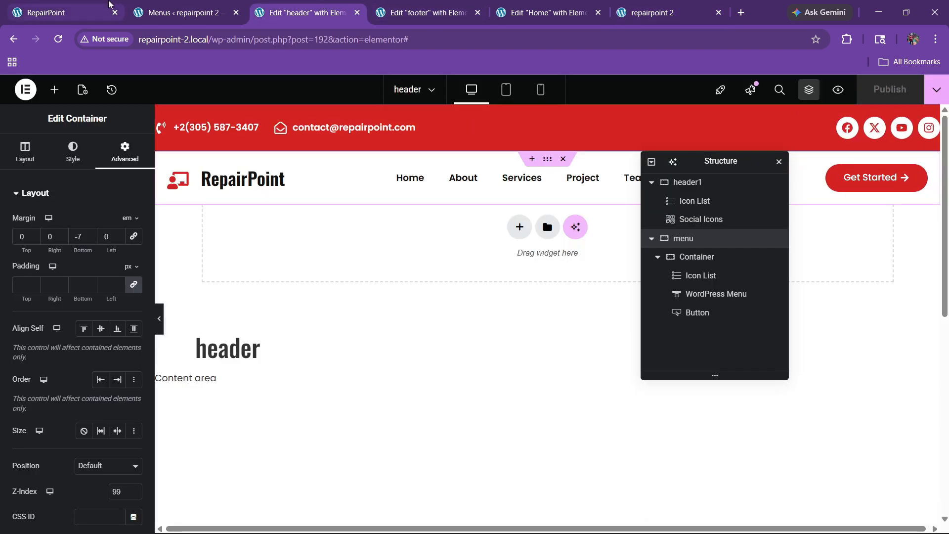
Compare with the original RepairPoint site, then set the header1 top bar's bottom padding to 60 px
left_click(99, 12)
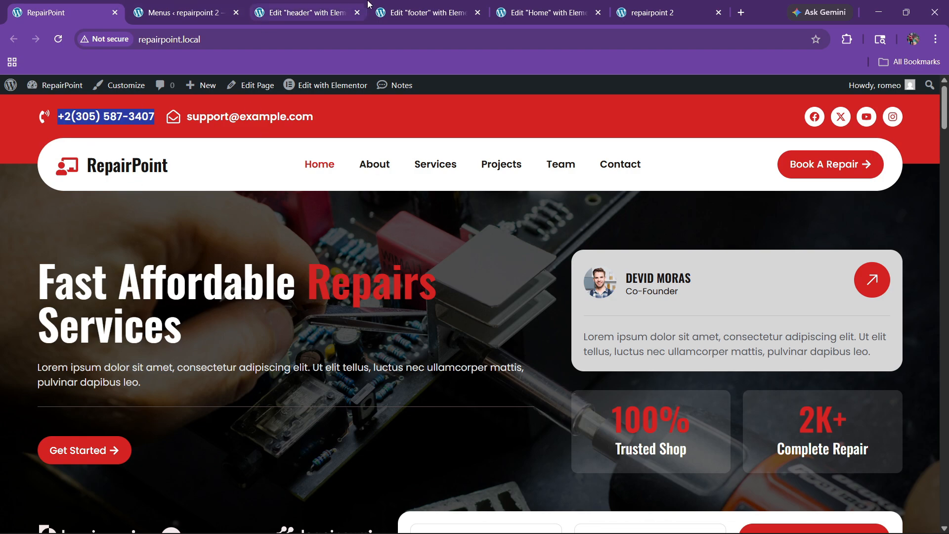
left_click(390, 12)
left_click(327, 13)
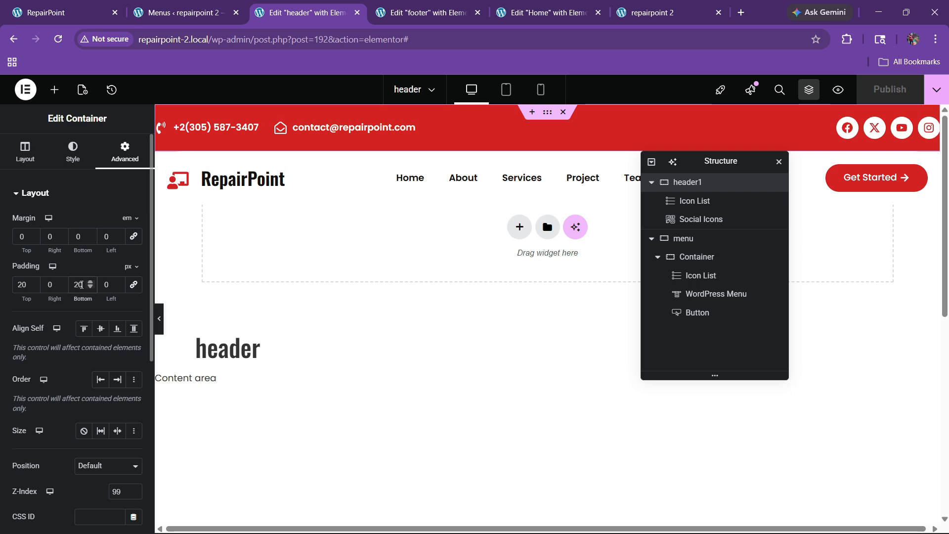
key("BackSpace")
type("6")
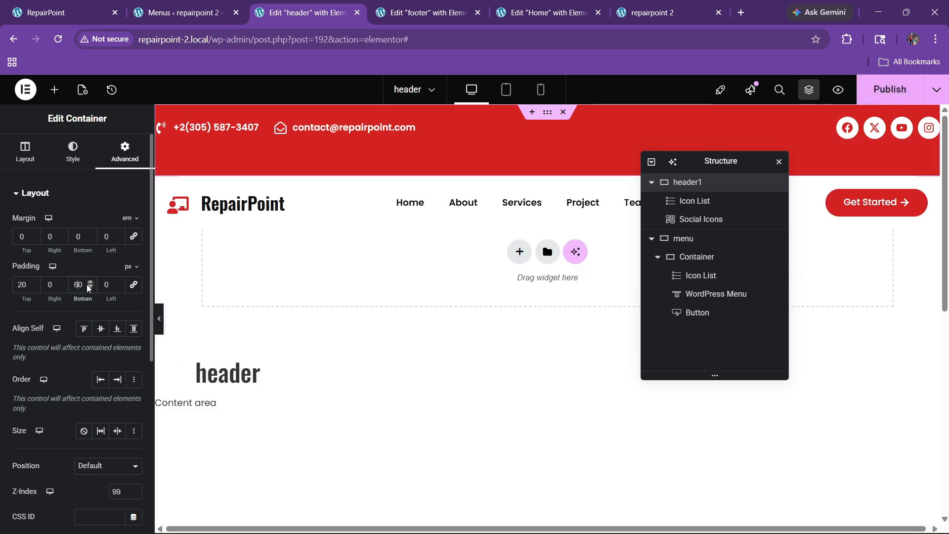
Give the menu container a -3 em top margin, publish, and reload the live homepage
left_click(701, 240)
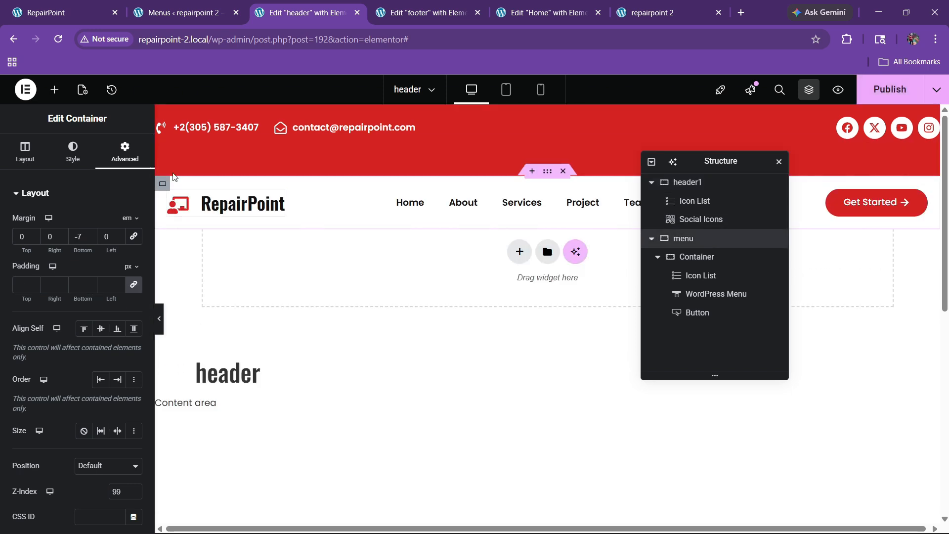
left_click(36, 242)
left_click(35, 242)
left_click(36, 242)
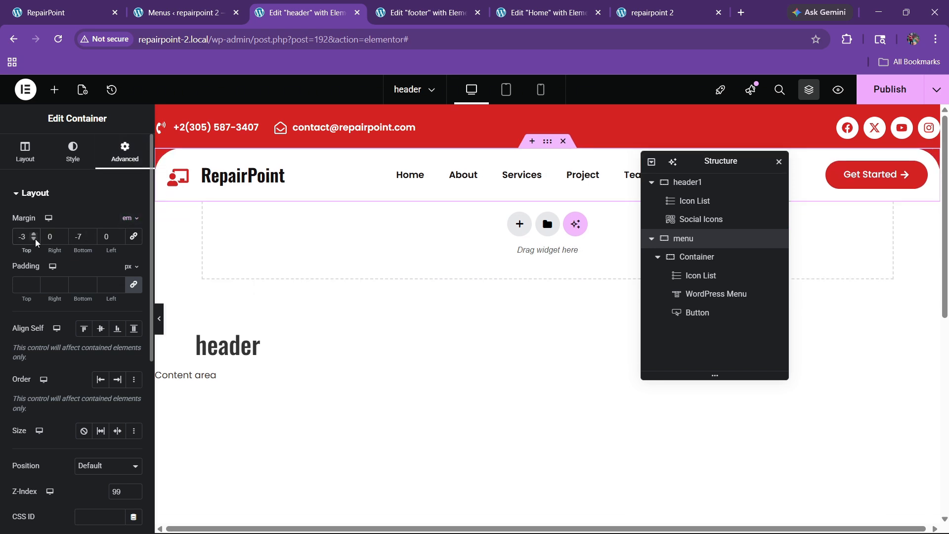
left_click(890, 91)
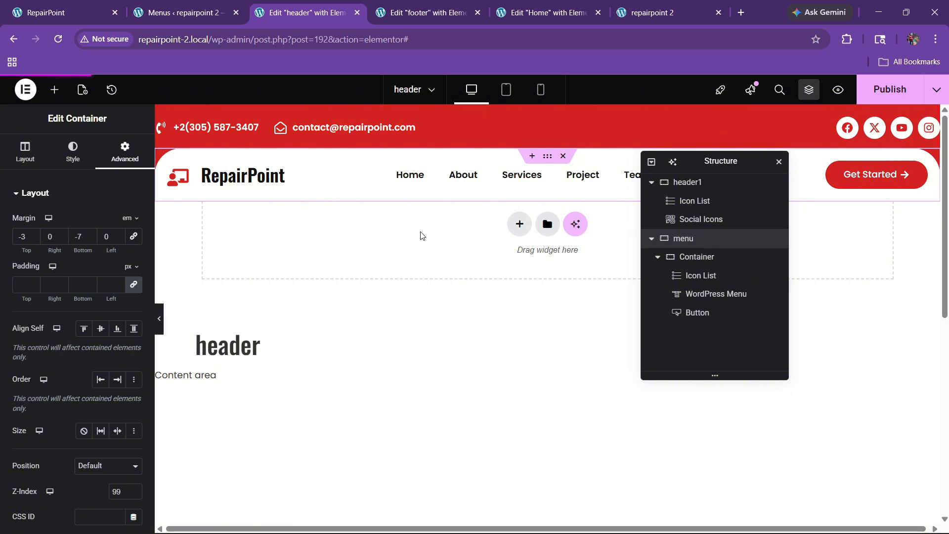
left_click(647, 13)
left_click(58, 39)
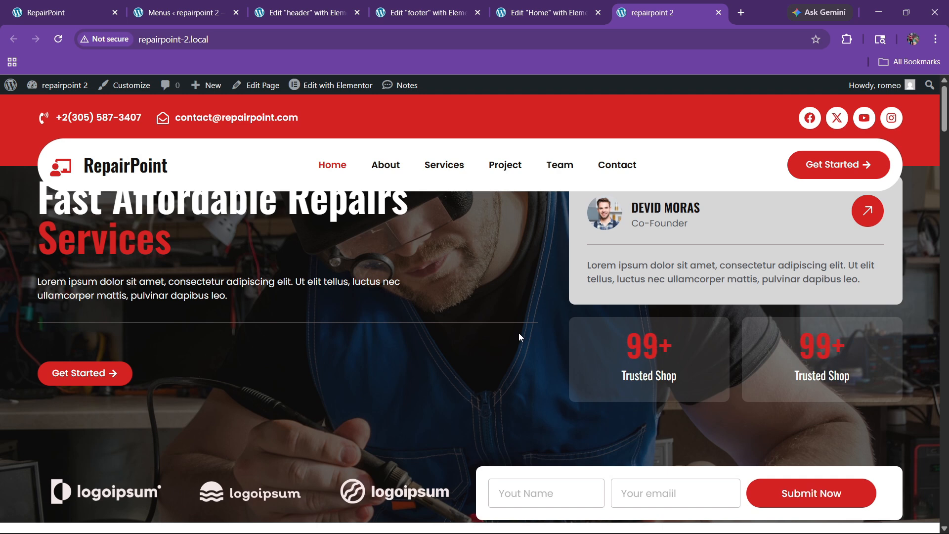
Set the menu container's bottom margin to -5 em, publish the header, then switch to the Home editor
left_click(436, 6)
left_click(304, 12)
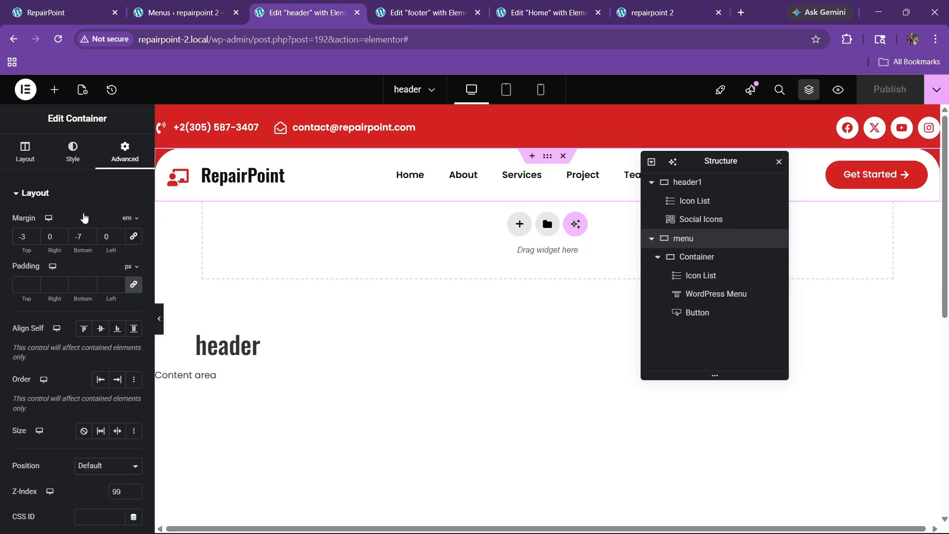
key("BackSpace")
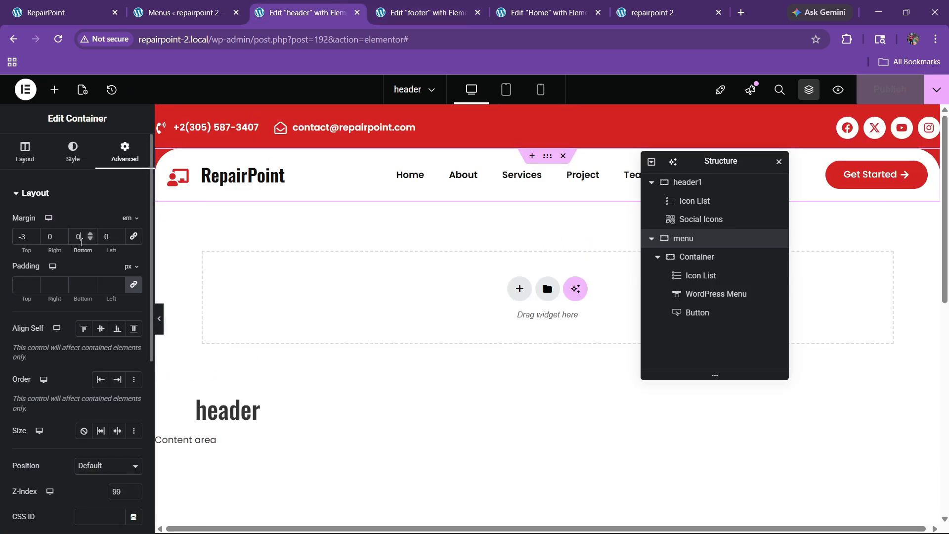
left_click(91, 241)
left_click(90, 241)
left_click(91, 240)
left_click(90, 241)
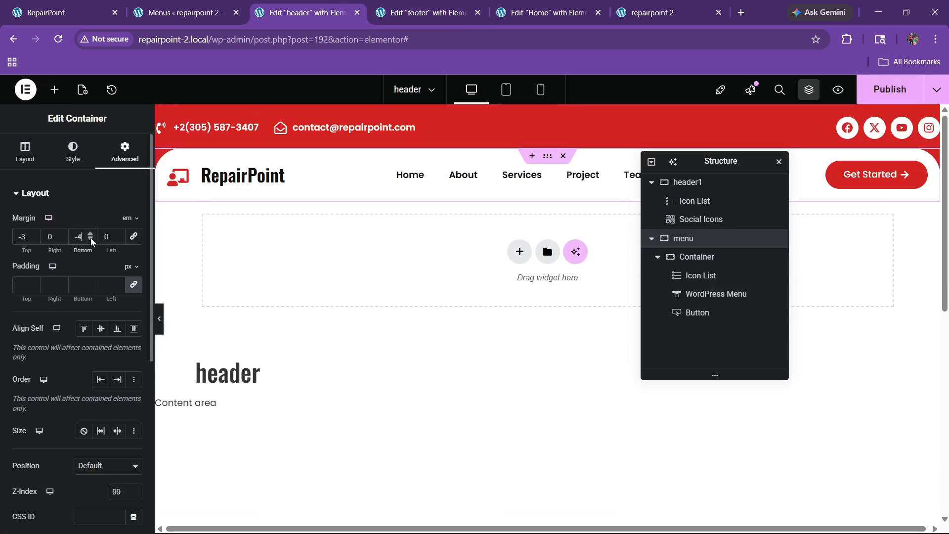
left_click(90, 241)
left_click(868, 98)
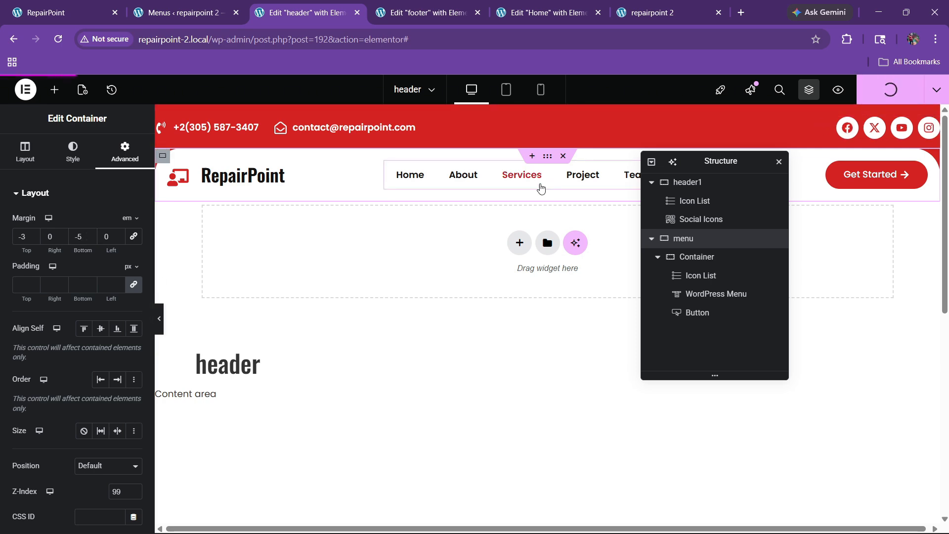
left_click(527, 11)
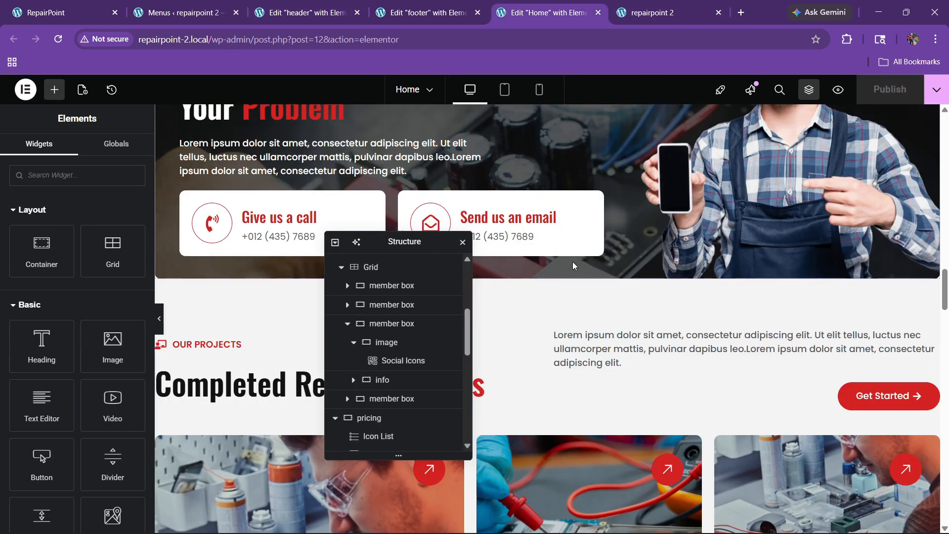
Give the Home page's main box hero container 160 px top padding, publish, and view the live site
scroll(573, 262, "up", 5)
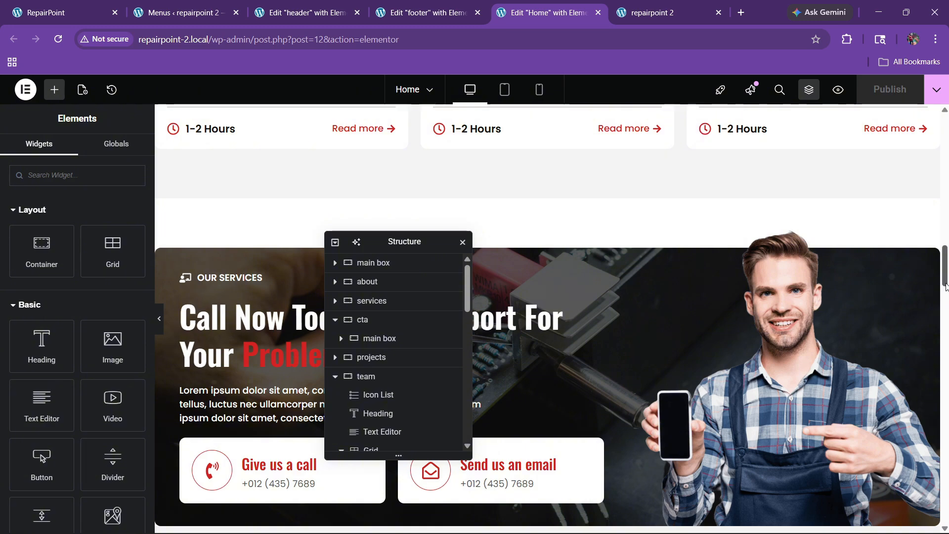
scroll(945, 286, "up", 10)
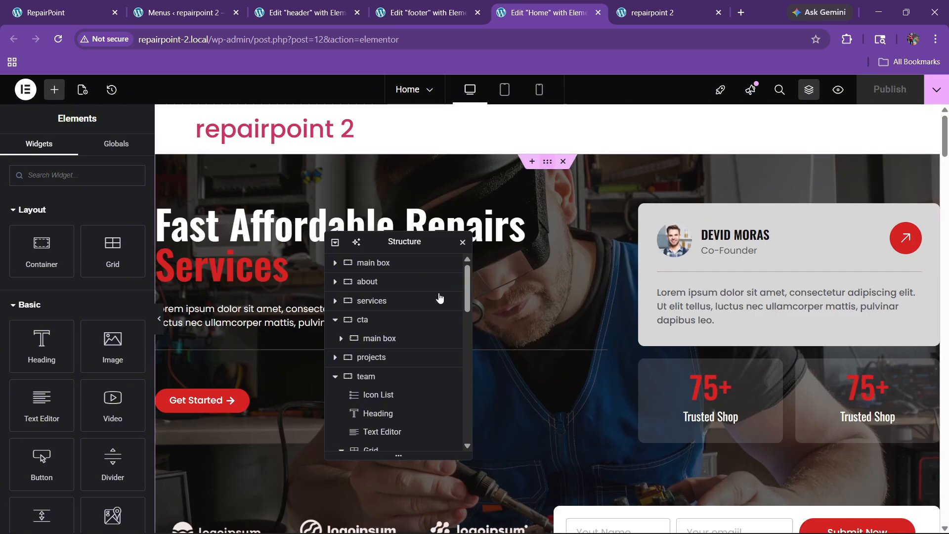
left_click(396, 262)
left_click(124, 151)
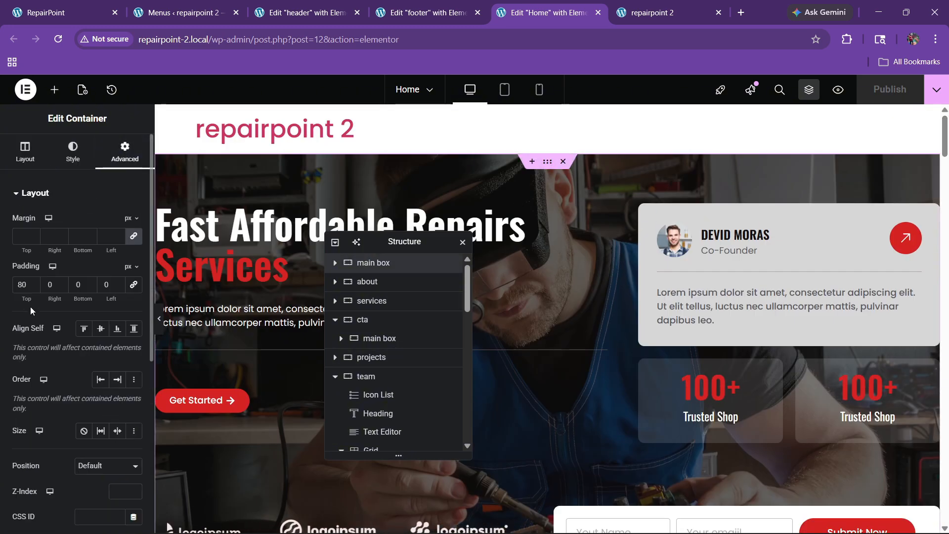
type("160")
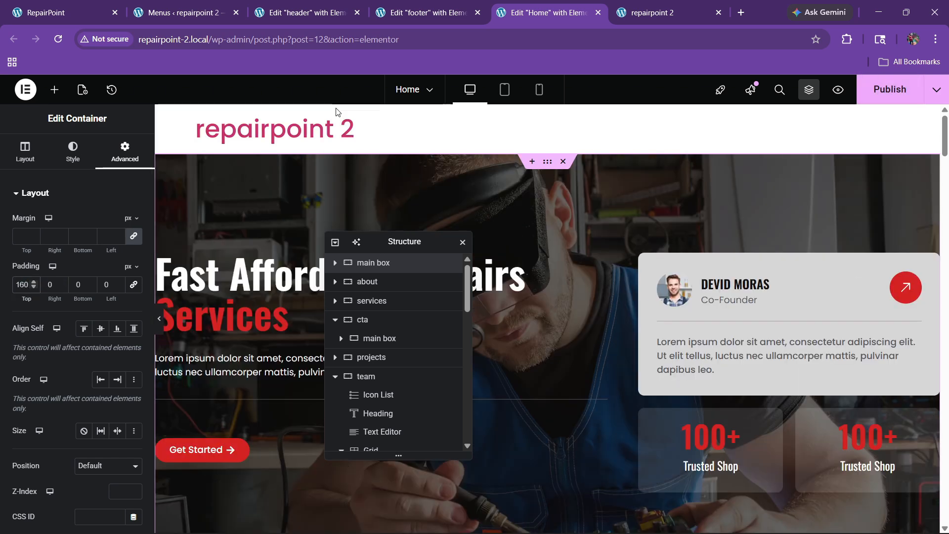
left_click(890, 90)
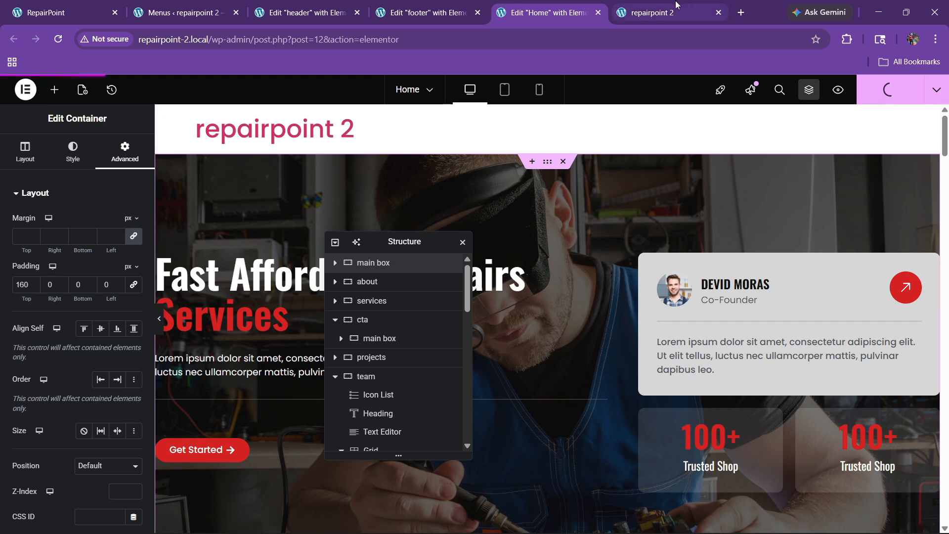
left_click(662, 13)
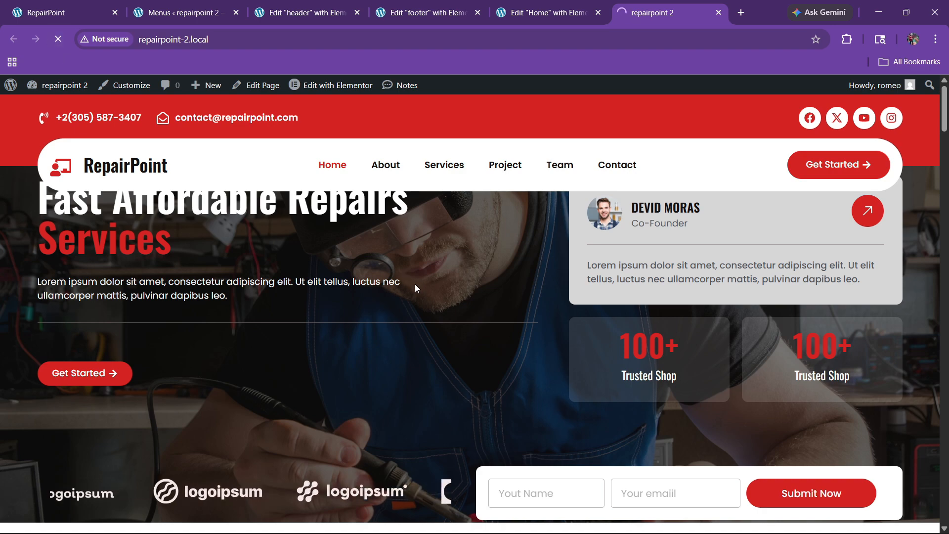
Scroll the live homepage to check the hero heading clears the menu bar
scroll(426, 303, "down", 3)
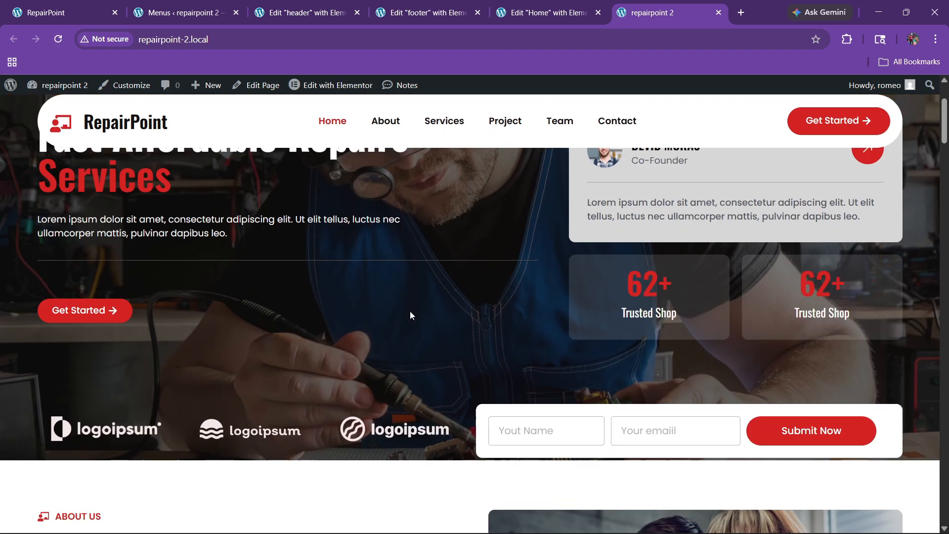
scroll(410, 311, "up", 3)
scroll(409, 307, "down", 12)
scroll(403, 319, "down", 20)
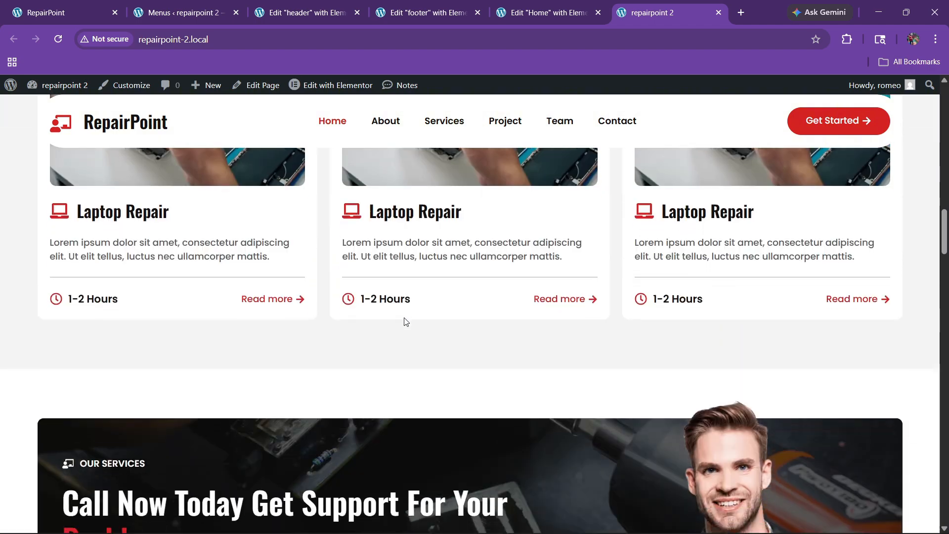
scroll(391, 312, "up", 18)
scroll(386, 309, "up", 12)
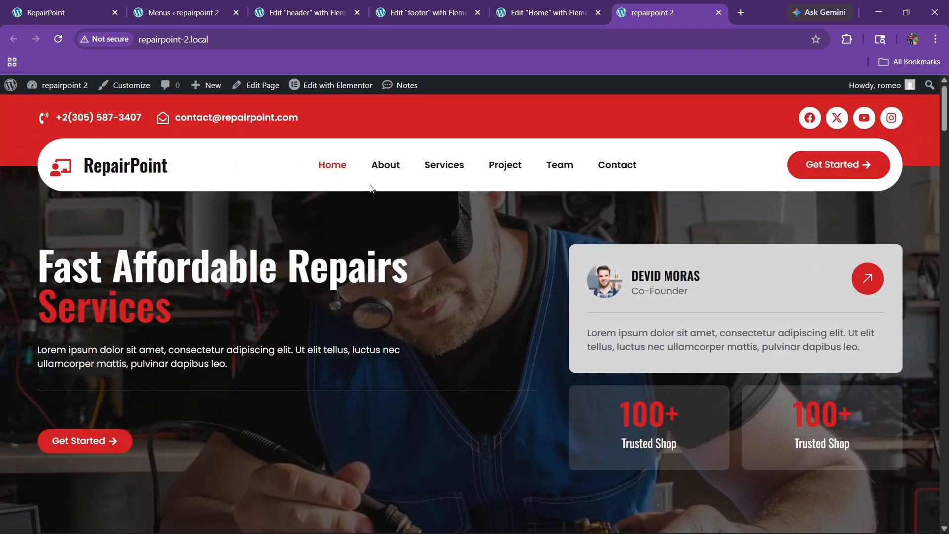
Test the About, Services, Project, Team and Contact menu links, then return to the Home editor
left_click(383, 168)
left_click(447, 167)
left_click(490, 167)
left_click(555, 166)
left_click(599, 165)
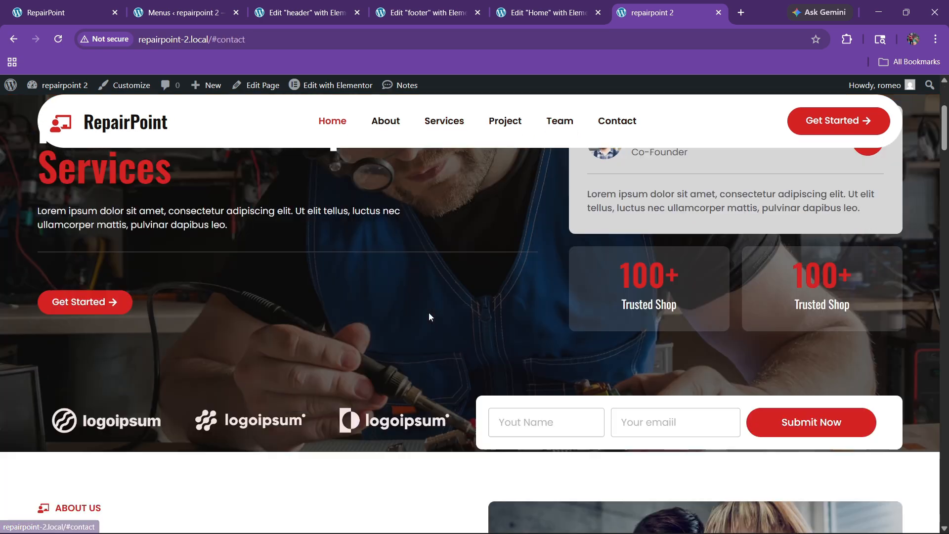
left_click(549, 13)
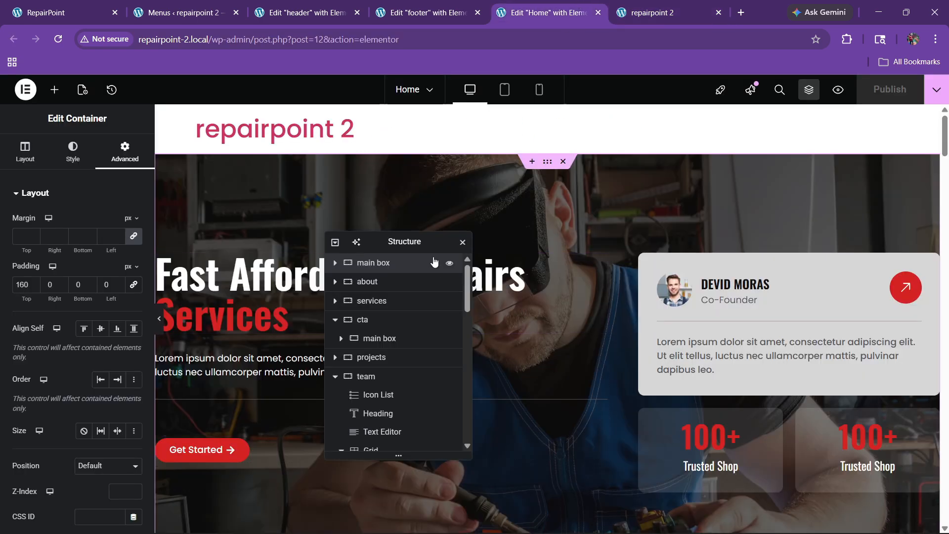
Give the about section container the CSS ID 'about'
scroll(529, 317, "down", 5)
scroll(529, 317, "down", 3)
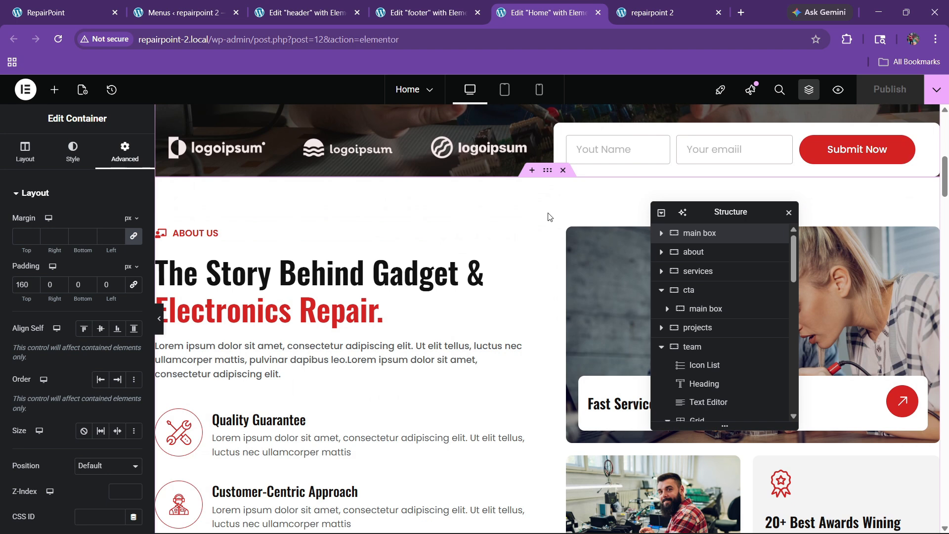
left_click(547, 171)
left_click(125, 151)
scroll(43, 387, "down", 6)
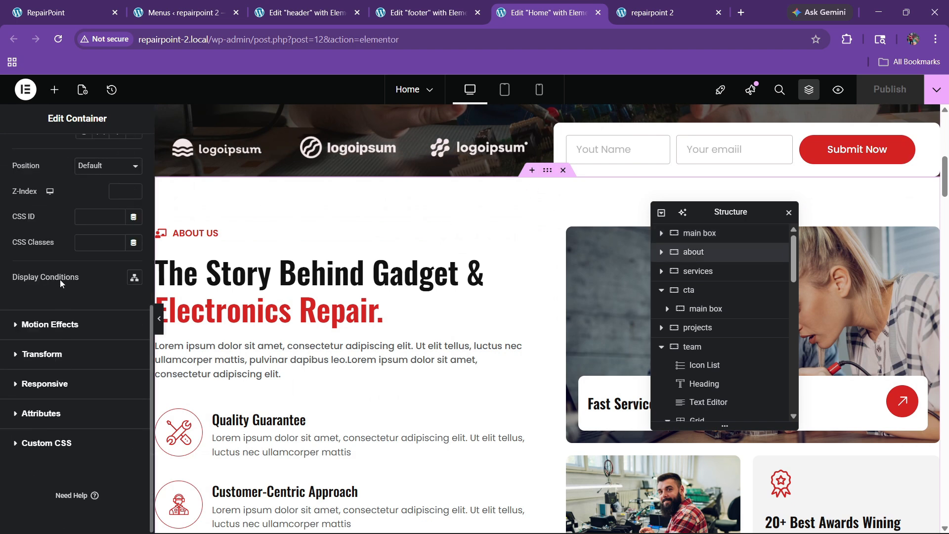
left_click(89, 218)
type("about")
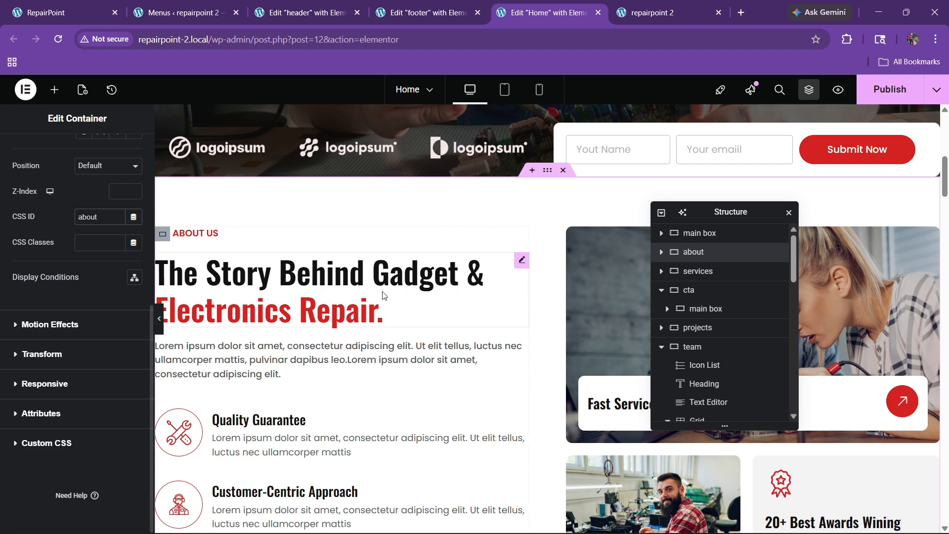
Select the services section container and set its CSS ID to 'services'
scroll(331, 297, "down", 12)
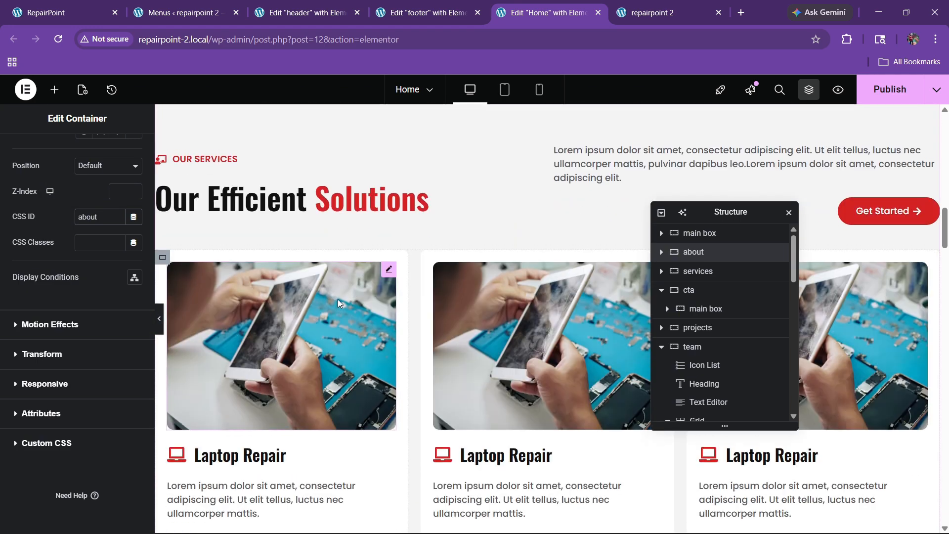
scroll(456, 283, "up", 4)
left_click(190, 216)
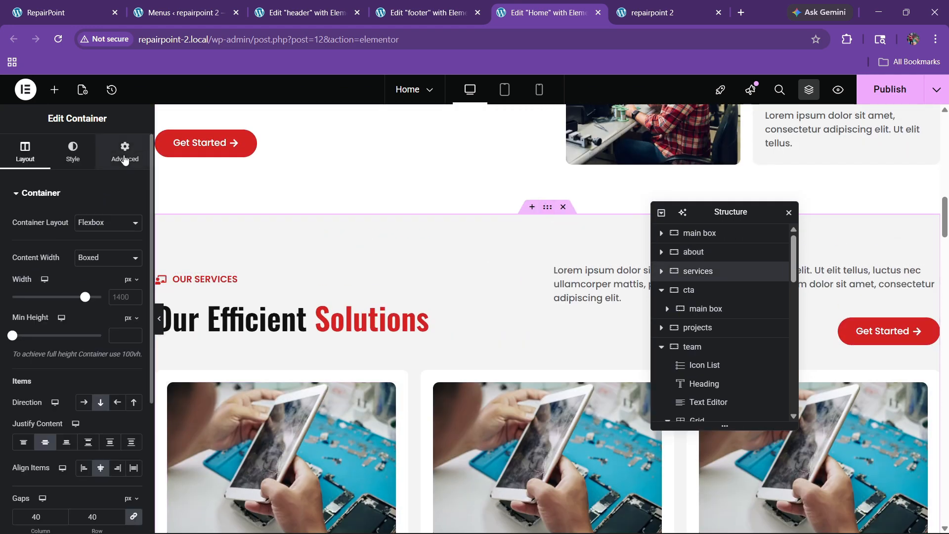
left_click(125, 152)
scroll(78, 310, "down", 5)
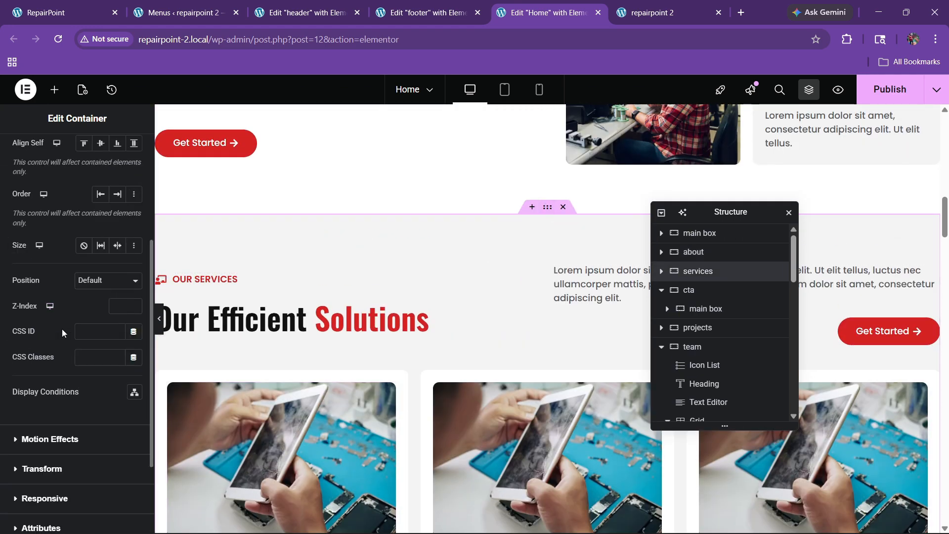
left_click(102, 331)
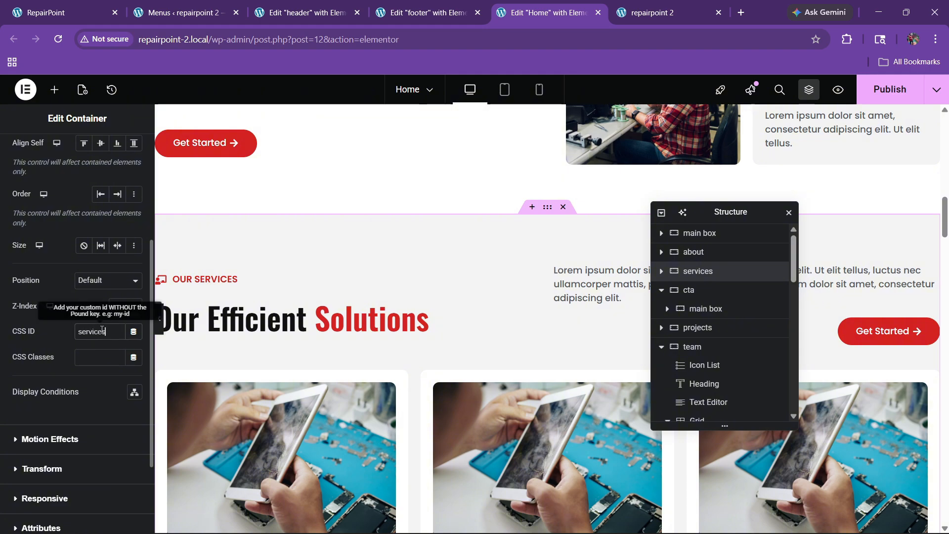
Select the projects section container and open its Advanced settings for the CSS ID
scroll(452, 278, "down", 10)
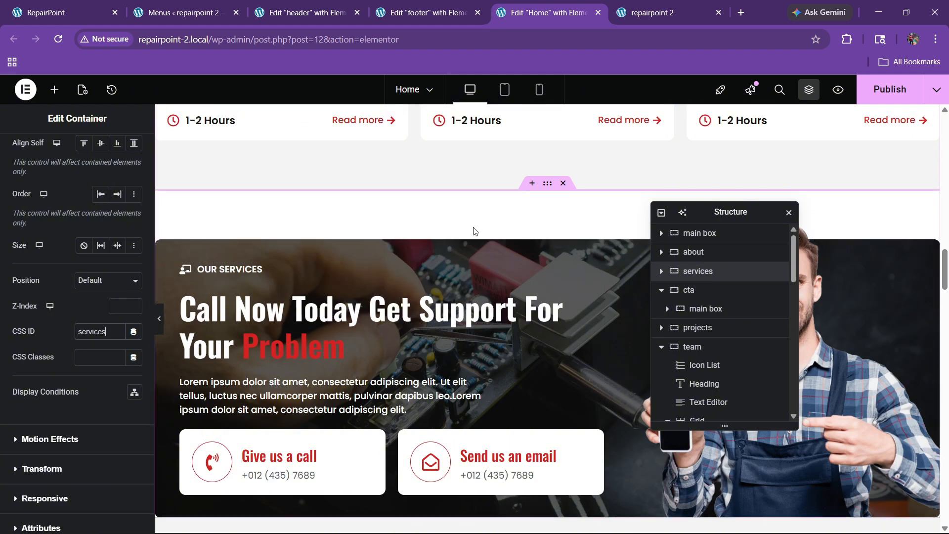
scroll(503, 348, "down", 3)
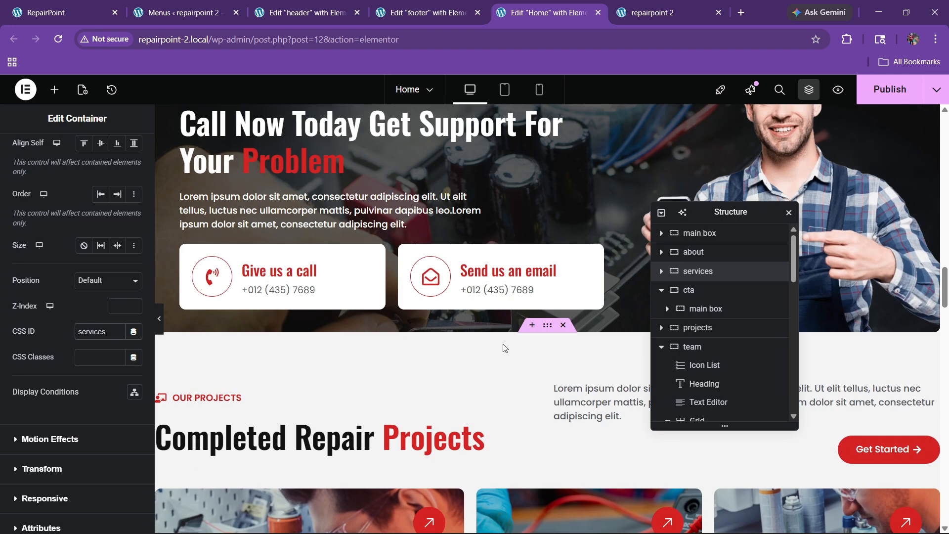
scroll(504, 348, "down", 3)
left_click(474, 173)
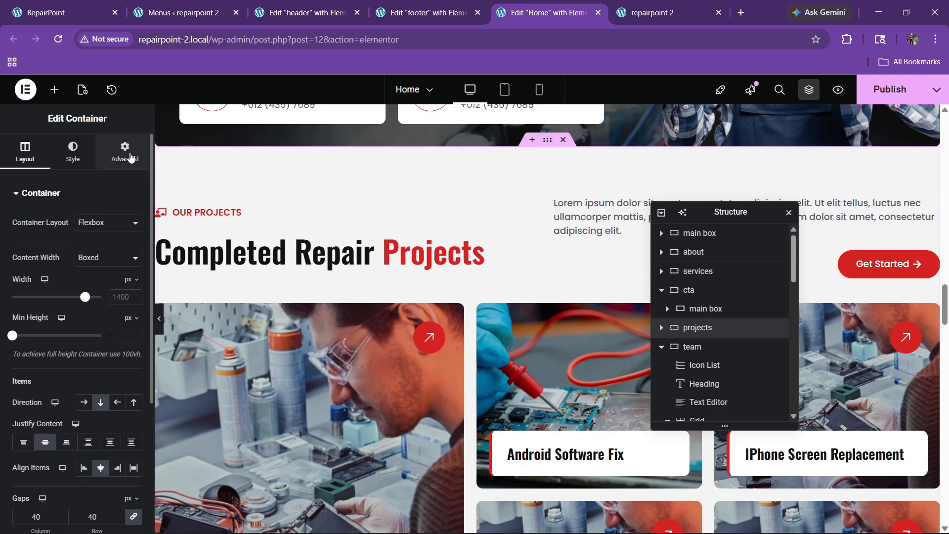
left_click(129, 154)
scroll(27, 336, "down", 5)
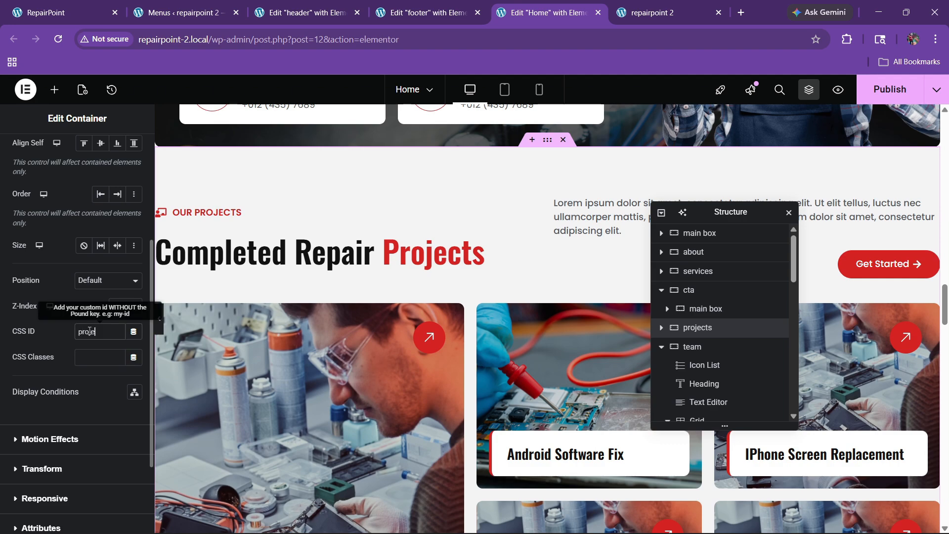
scroll(566, 265, "down", 9)
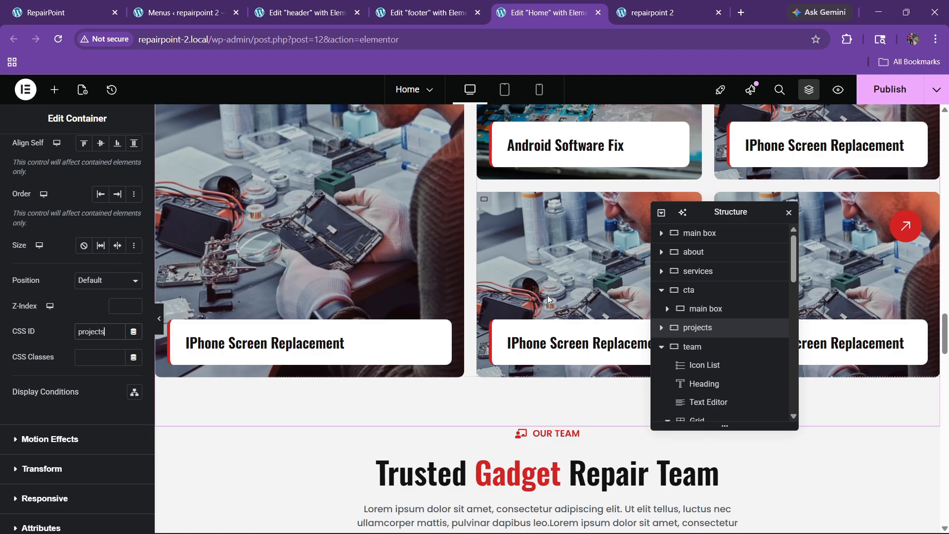
Set the team section container's CSS ID to 'team'
left_click(548, 172)
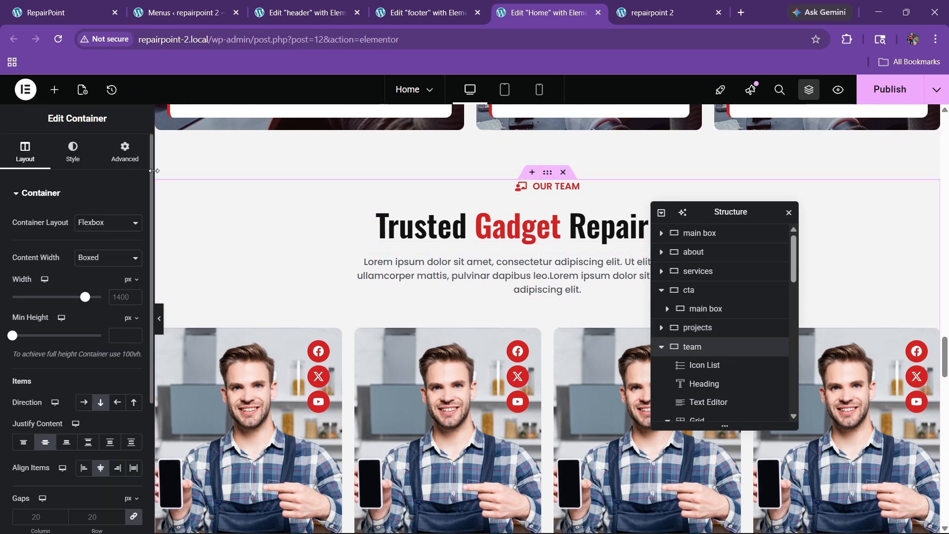
left_click(124, 152)
scroll(51, 341, "down", 4)
left_click(93, 333)
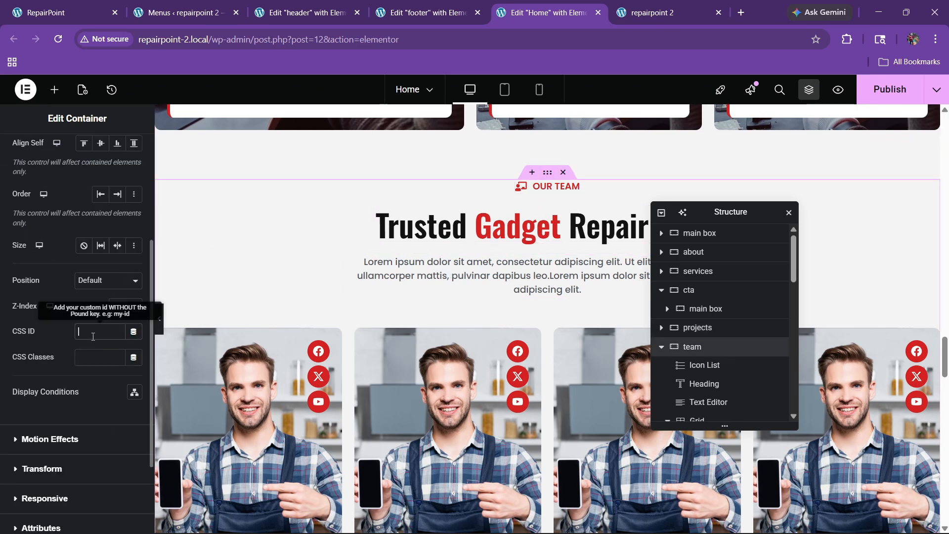
scroll(402, 364, "down", 12)
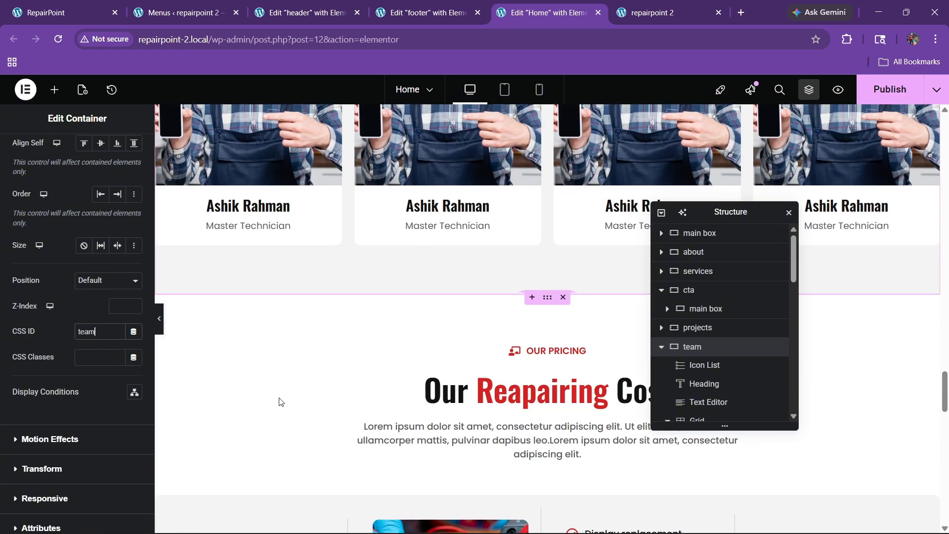
scroll(419, 343, "up", 5)
scroll(554, 217, "down", 10)
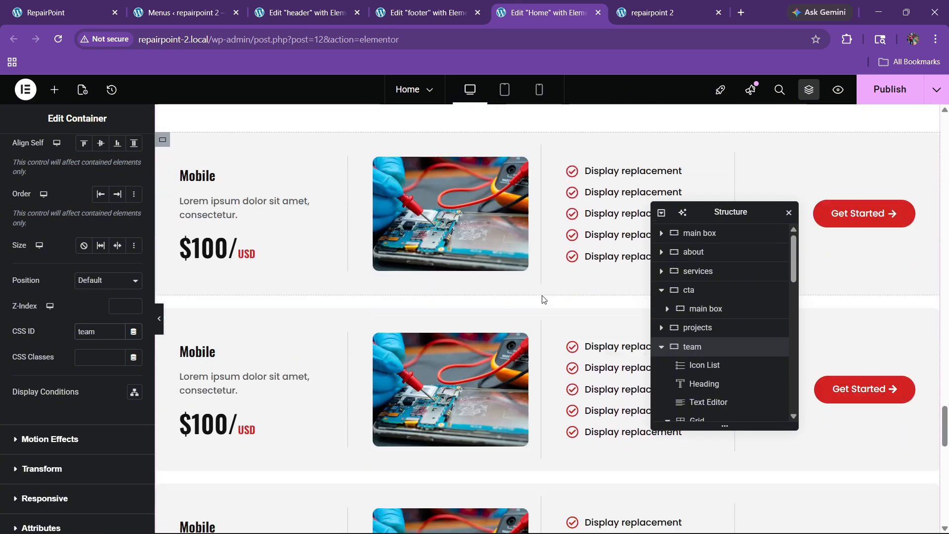
Give the contact section the CSS ID 'contact' and publish the Home page
left_click(544, 192)
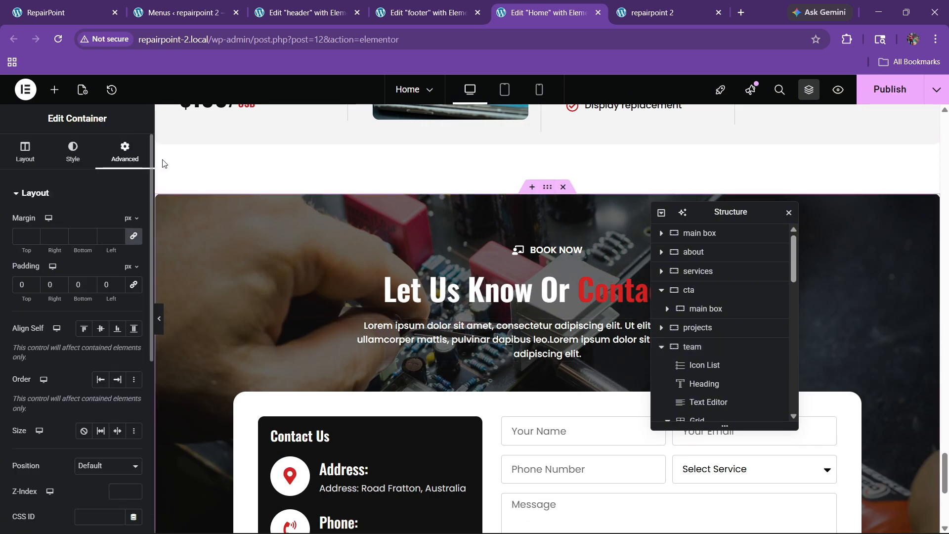
scroll(66, 297, "down", 3)
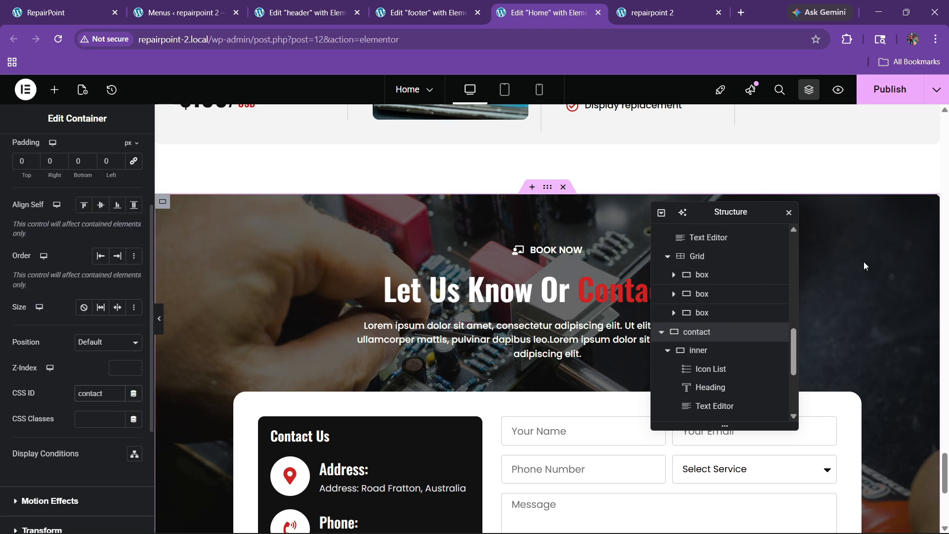
left_click(890, 89)
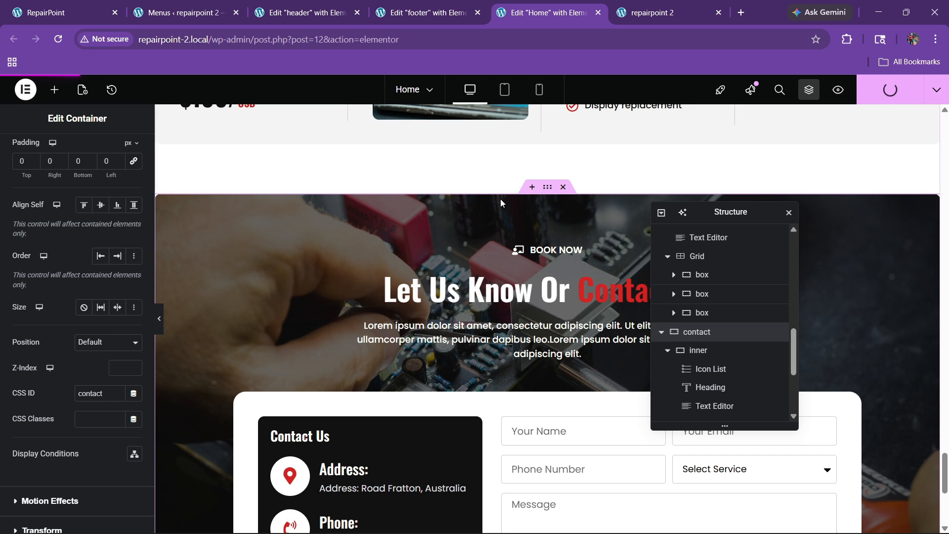
Reload the live site and test the About, Services and Contact menu links
left_click(667, 6)
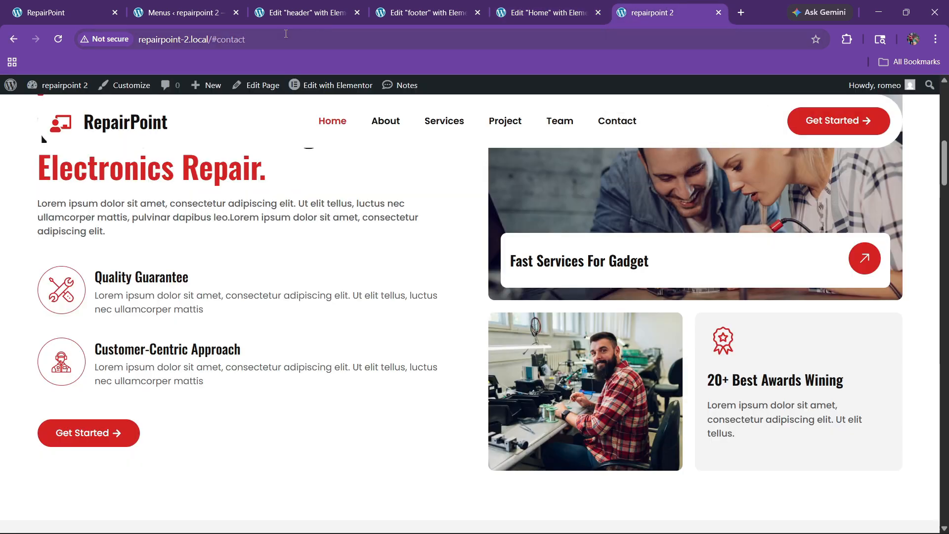
left_click(58, 40)
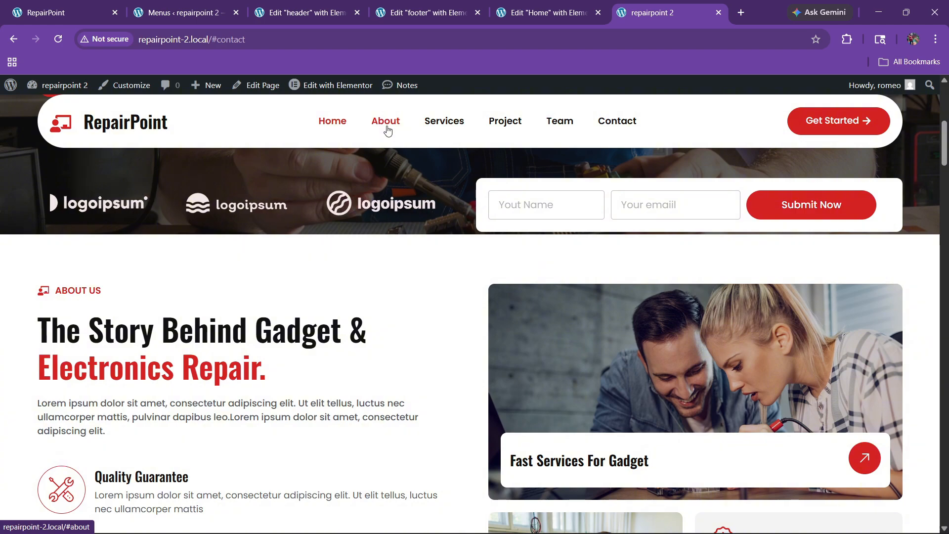
left_click(384, 123)
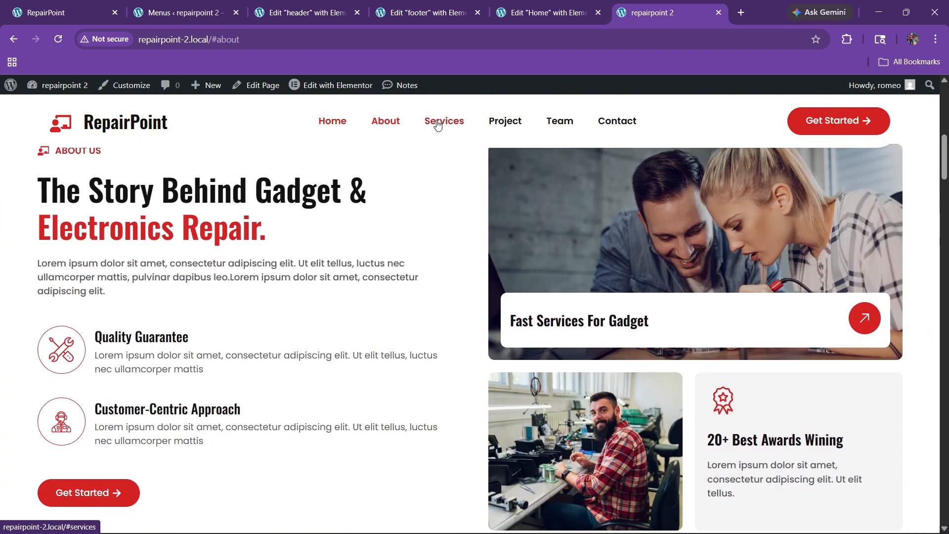
left_click(437, 125)
left_click(624, 121)
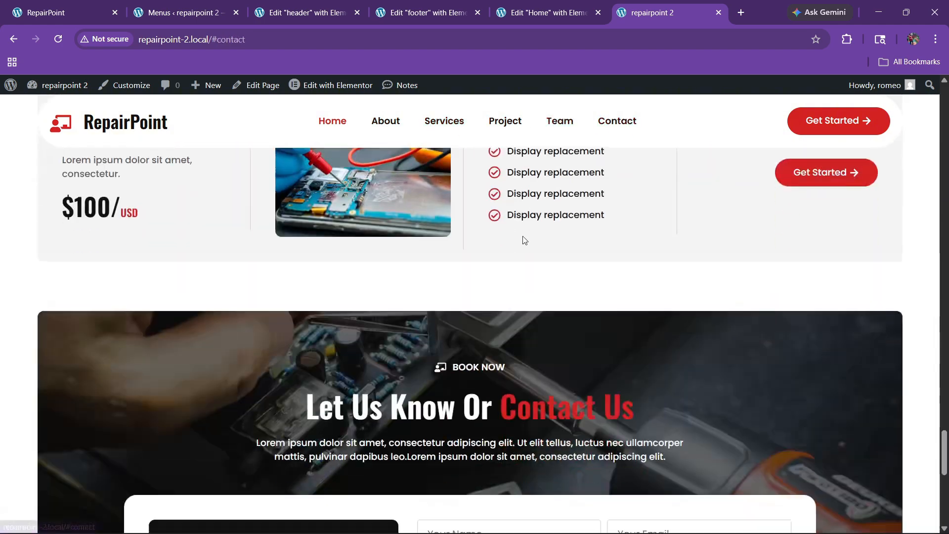
Inspect where the contact form meets the footer, then go back to the Home editor
scroll(549, 346, "down", 5)
scroll(514, 382, "up", 5)
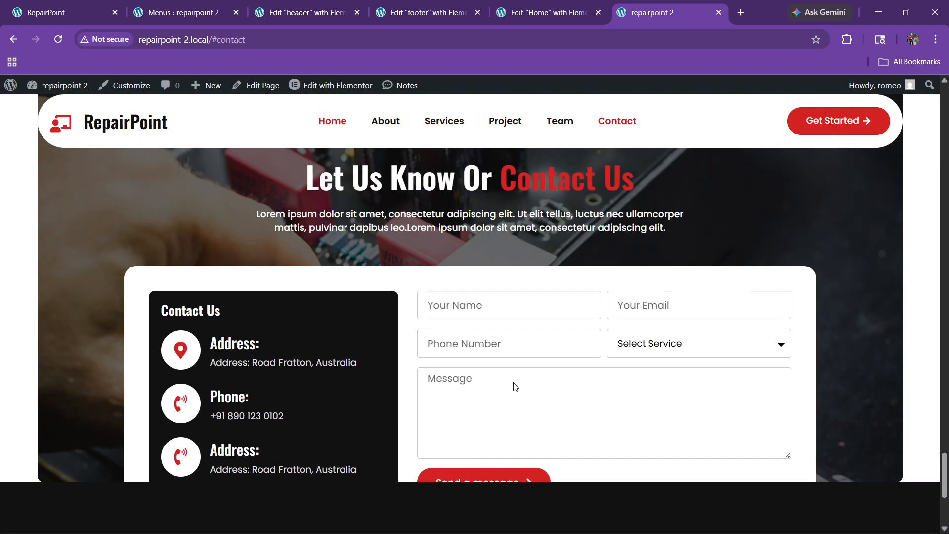
scroll(513, 388, "down", 5)
scroll(491, 389, "up", 4)
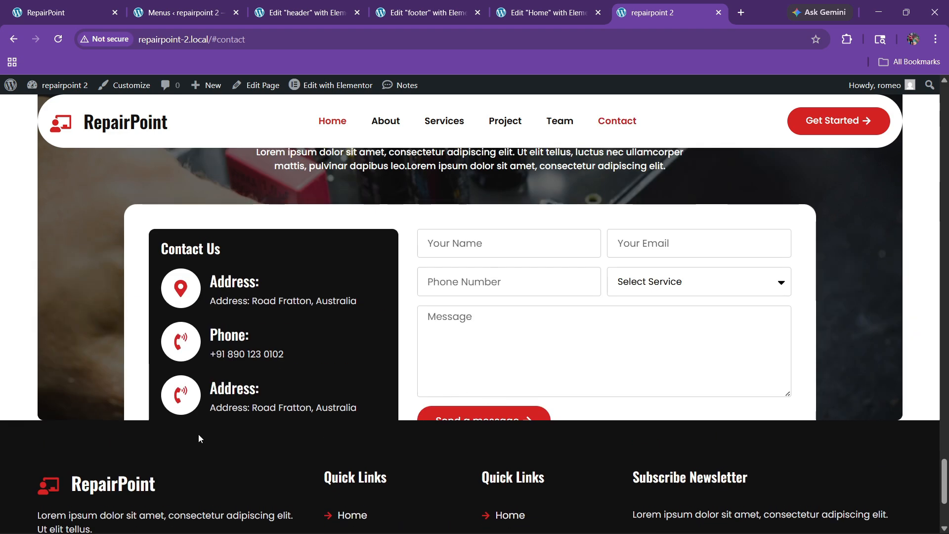
scroll(208, 371, "down", 4)
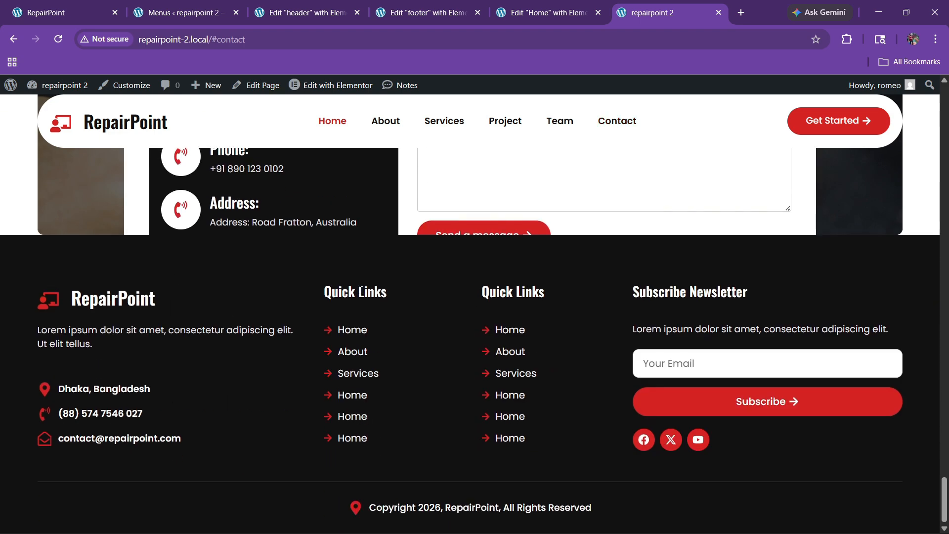
scroll(140, 377, "up", 4)
scroll(327, 368, "up", 3)
scroll(482, 381, "down", 6)
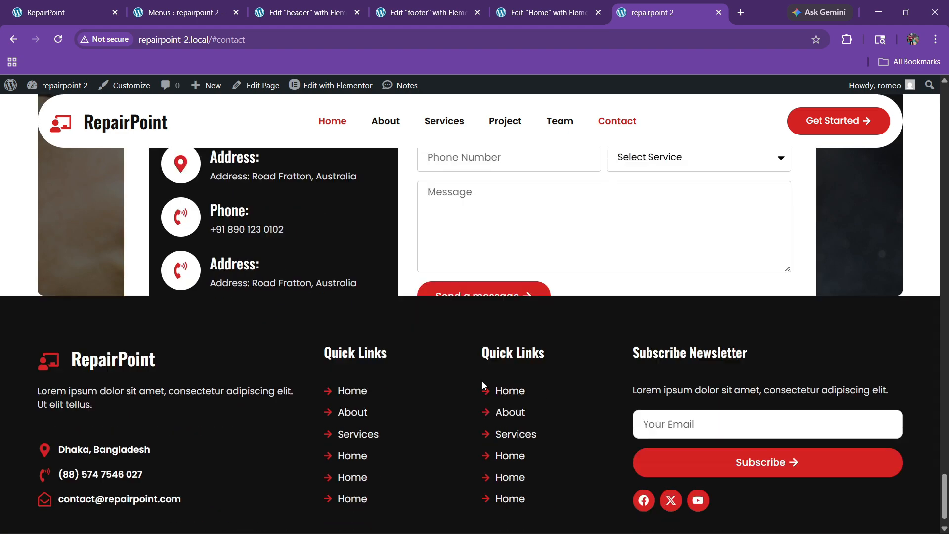
scroll(409, 353, "up", 4)
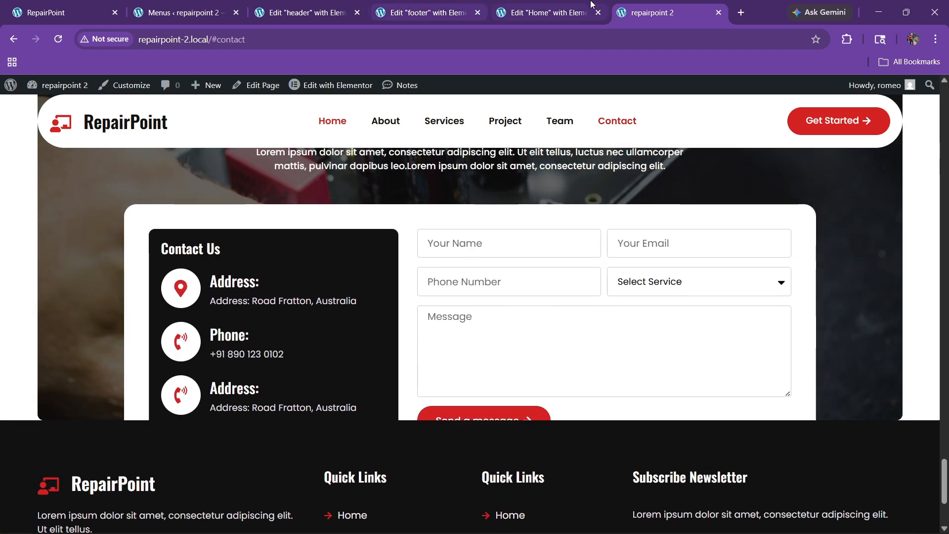
left_click(554, 12)
Select the contact section's inner container and open its Advanced layout spacing settings
scroll(495, 324, "down", 5)
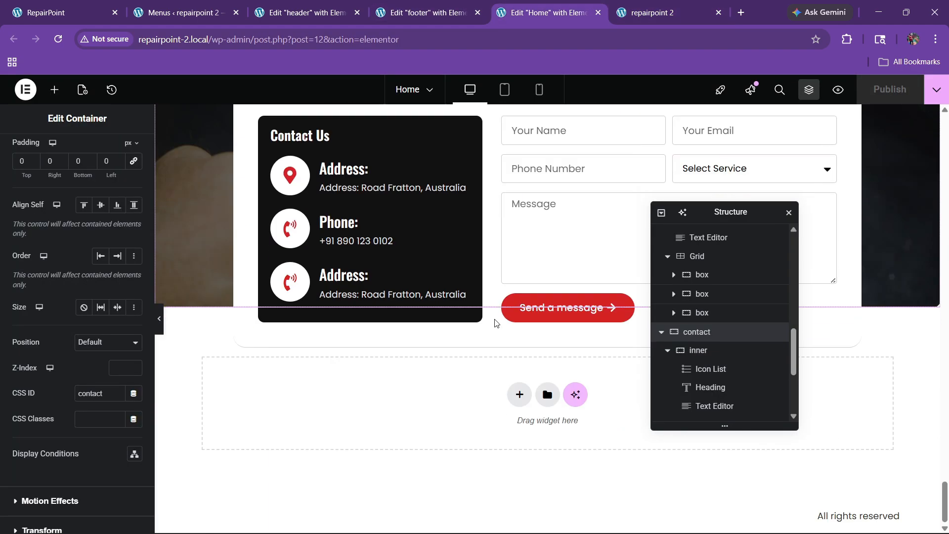
scroll(498, 356, "up", 2)
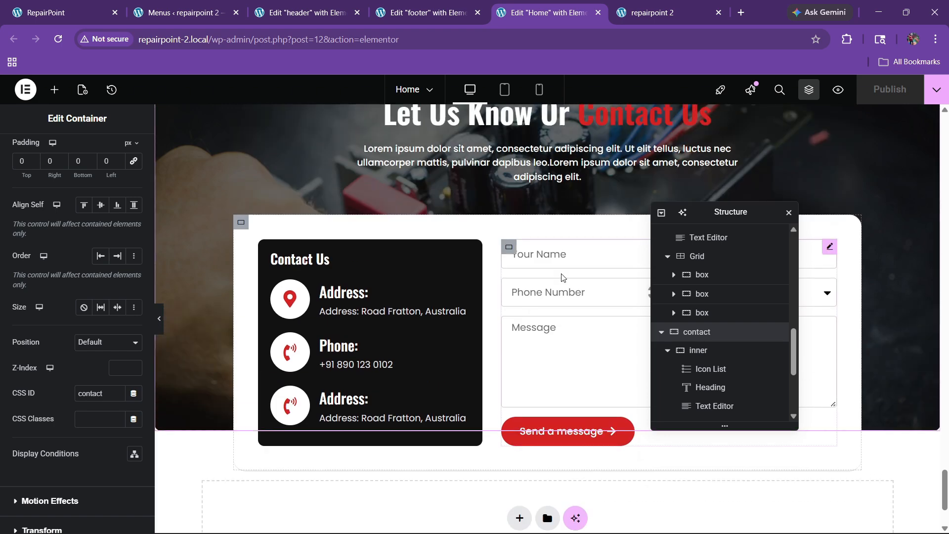
left_click(698, 350)
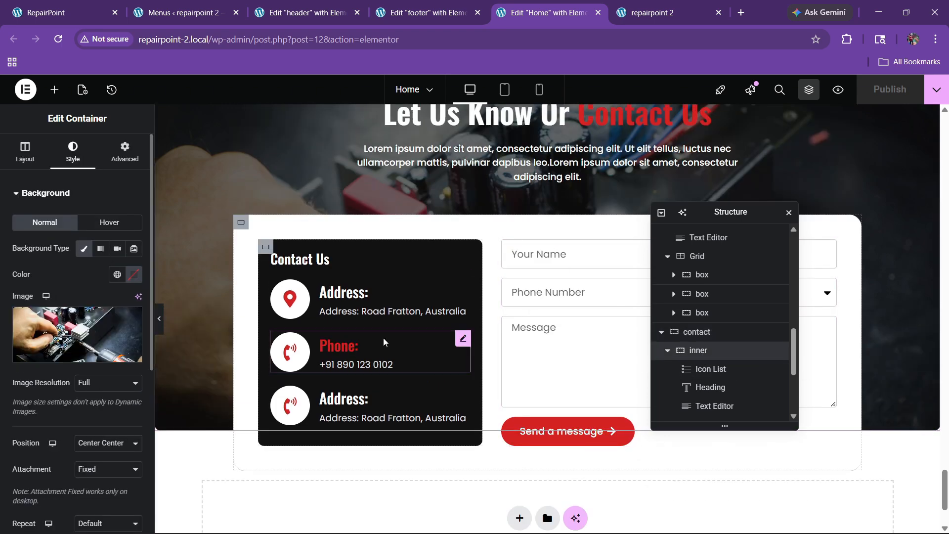
scroll(407, 348, "up", 5)
scroll(408, 348, "down", 4)
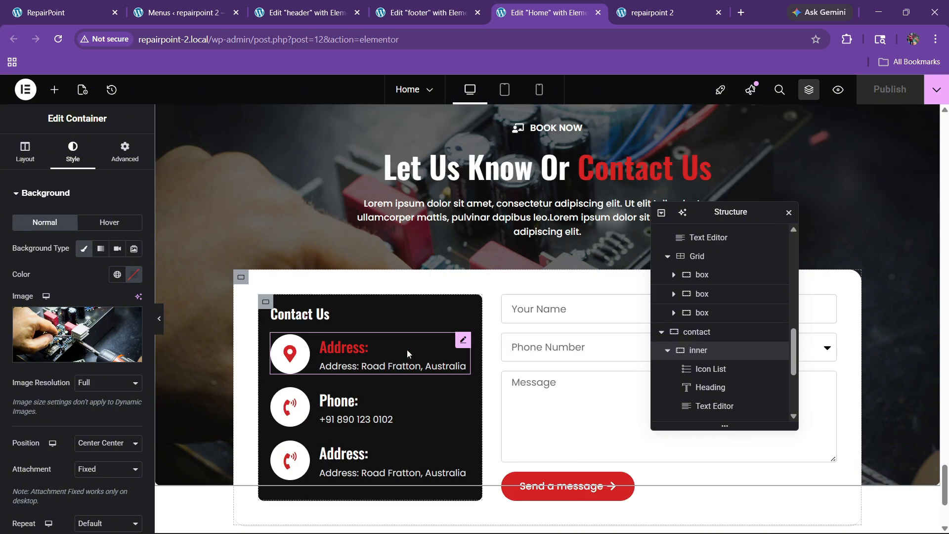
scroll(408, 349, "down", 2)
left_click(124, 151)
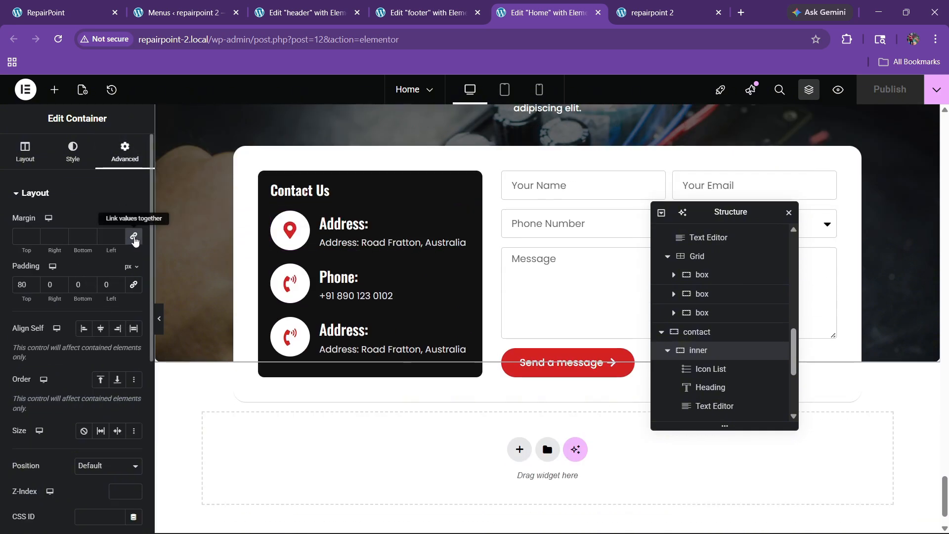
Unlink the margins, set the bottom margin to 50 px, and publish the Home page
left_click(132, 237)
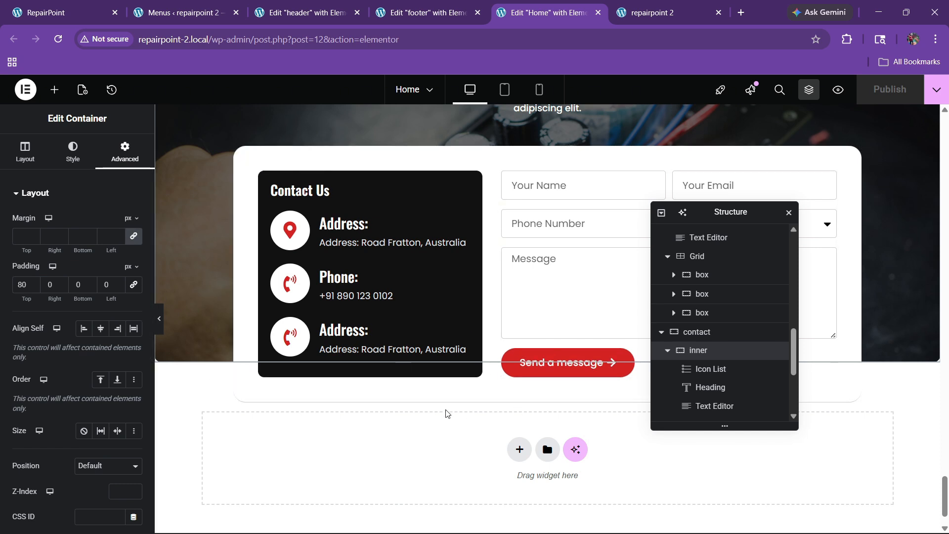
scroll(446, 416, "up", 1)
scroll(445, 411, "down", 1)
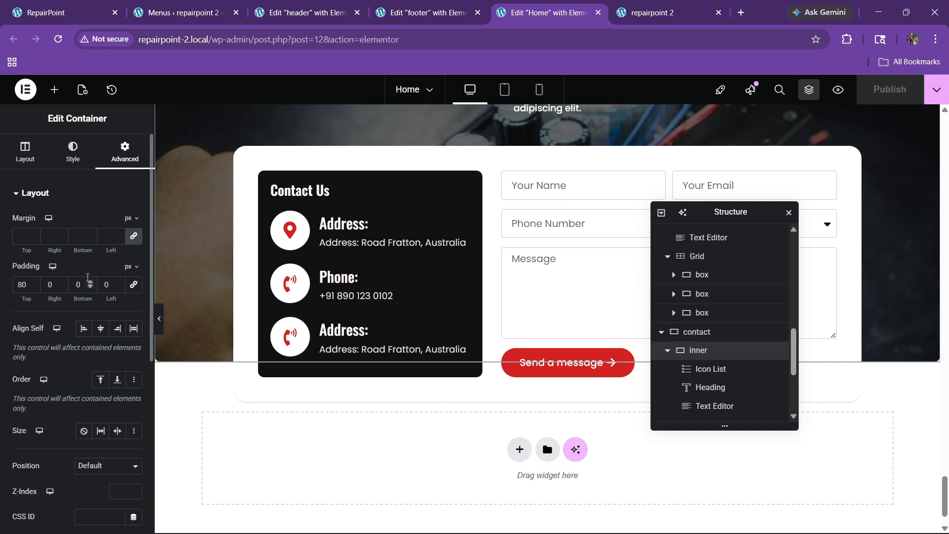
left_click(129, 241)
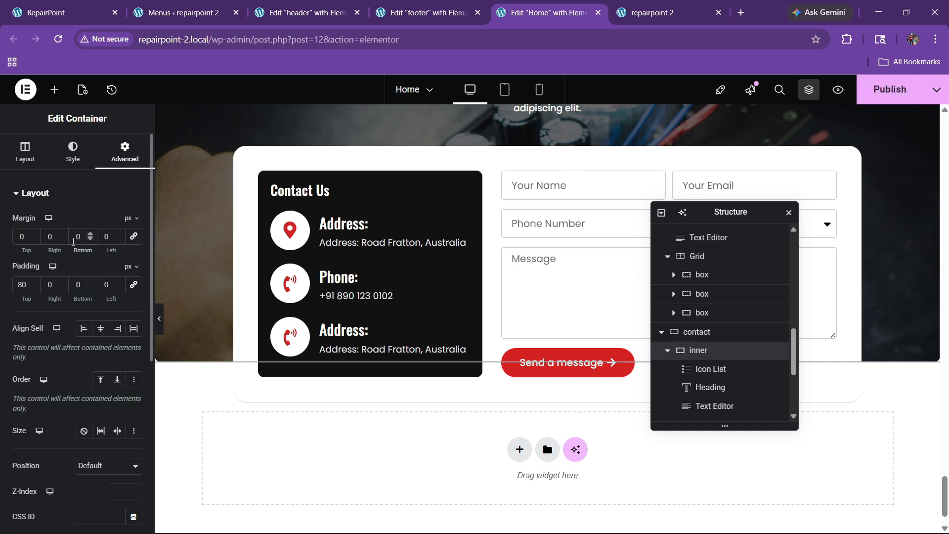
type("5")
left_click(871, 94)
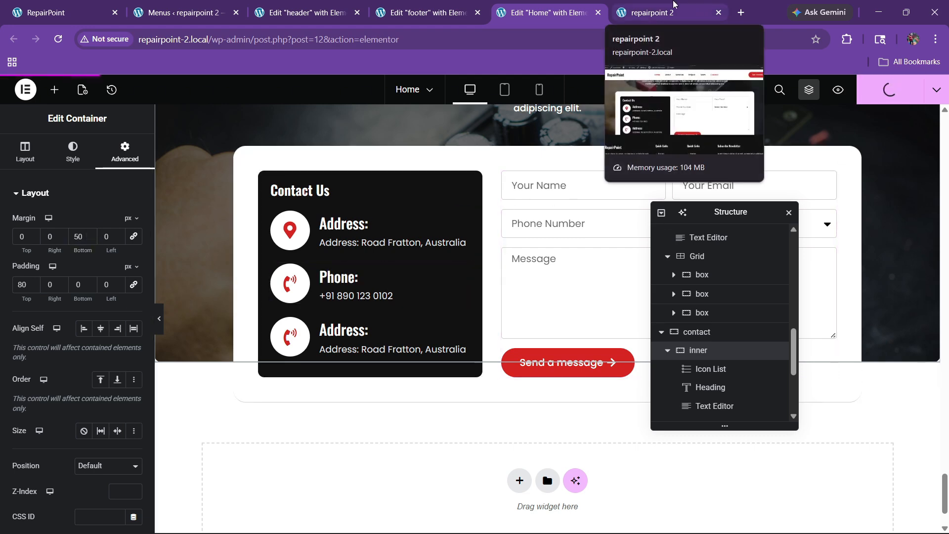
On the live site, scroll down to the footer to inspect the gap above it
left_click(674, 5)
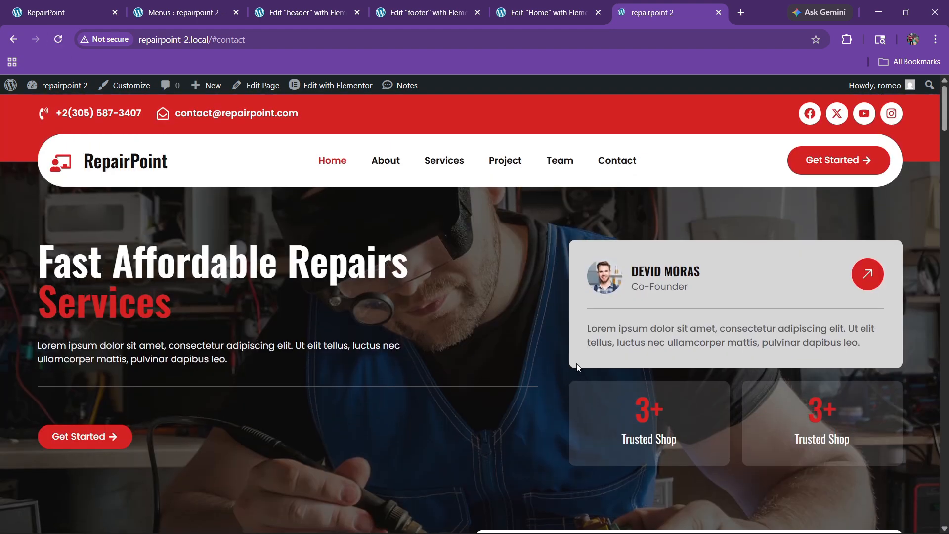
scroll(577, 366, "down", 4)
left_click_drag(940, 137, 945, 529)
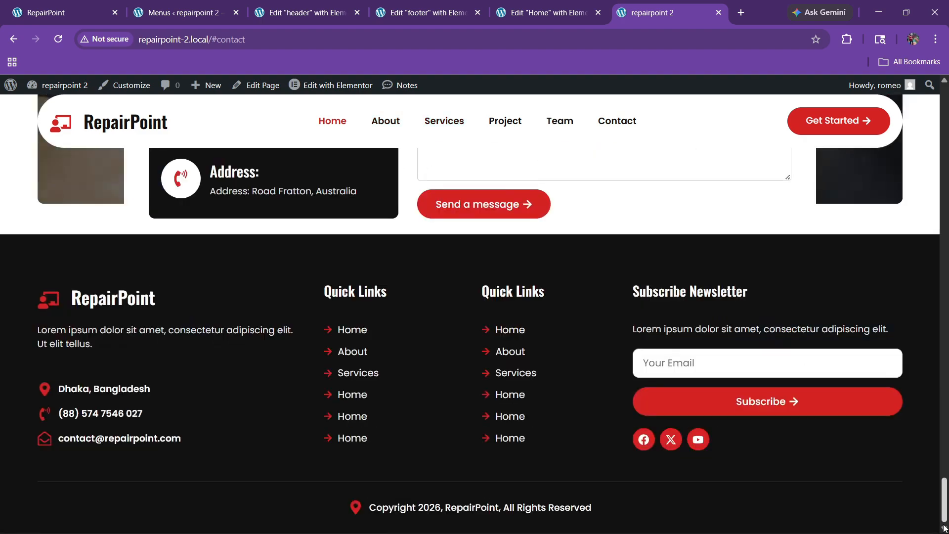
scroll(944, 528, "up", 3)
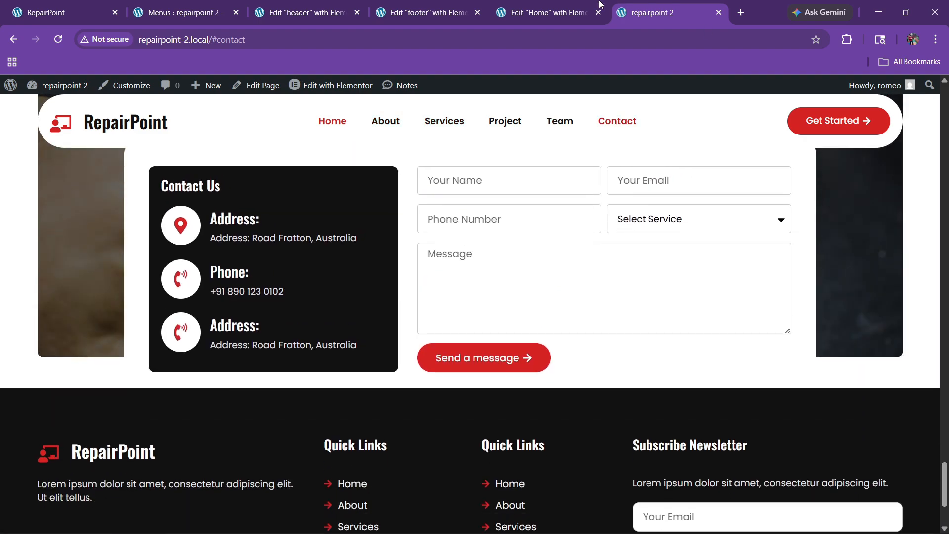
Set the inner container's Margin Bottom to 100 px in Elementor and publish the Home page
left_click(593, 7)
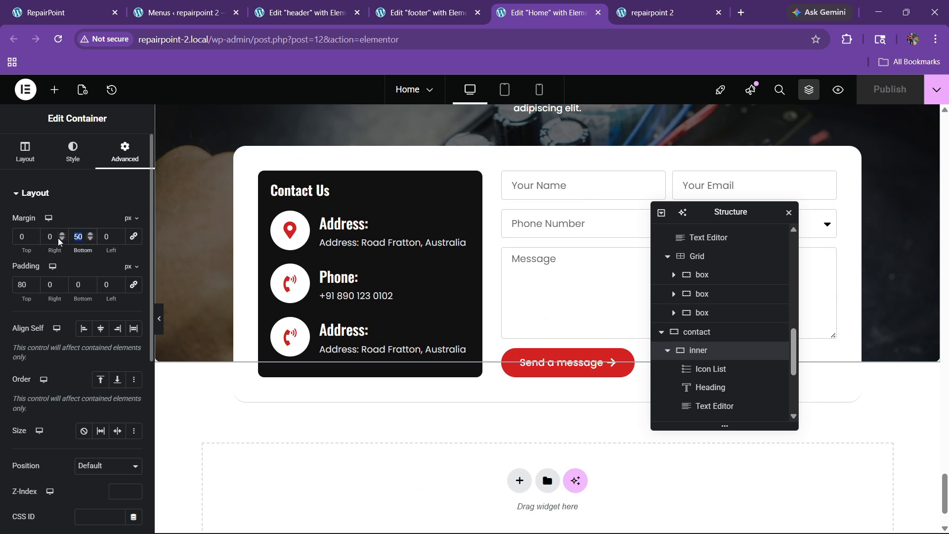
type("100")
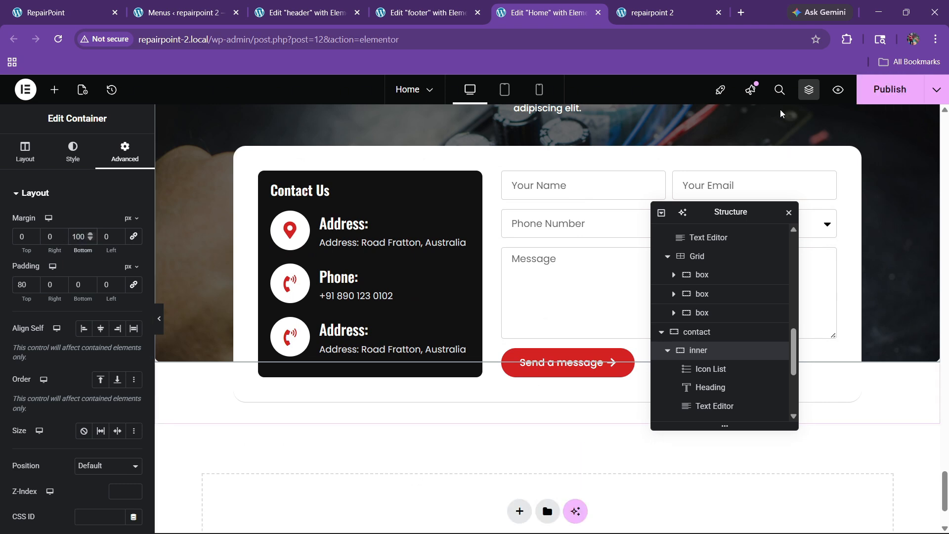
left_click(878, 89)
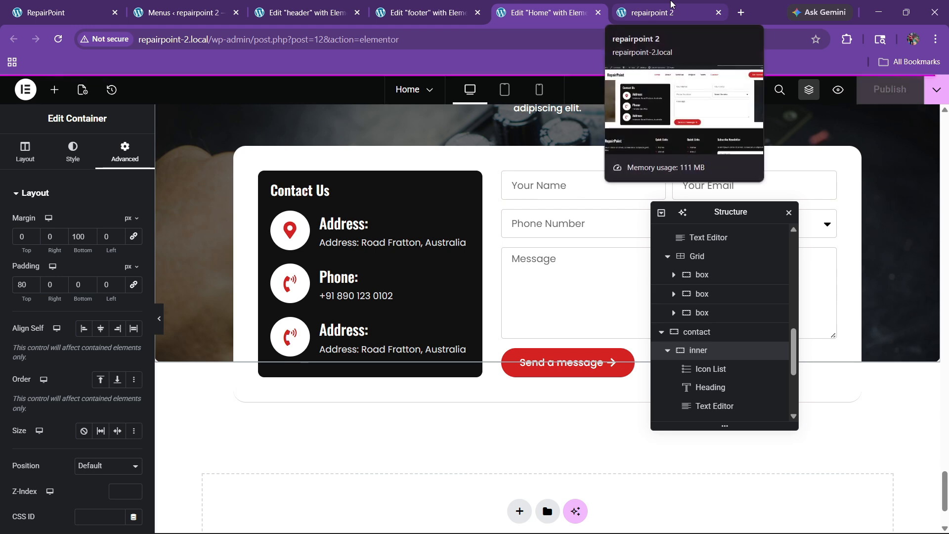
On the 'repairpoint 2' tab, scroll the Contact section and footer to confirm the 100 px gap
left_click(668, 10)
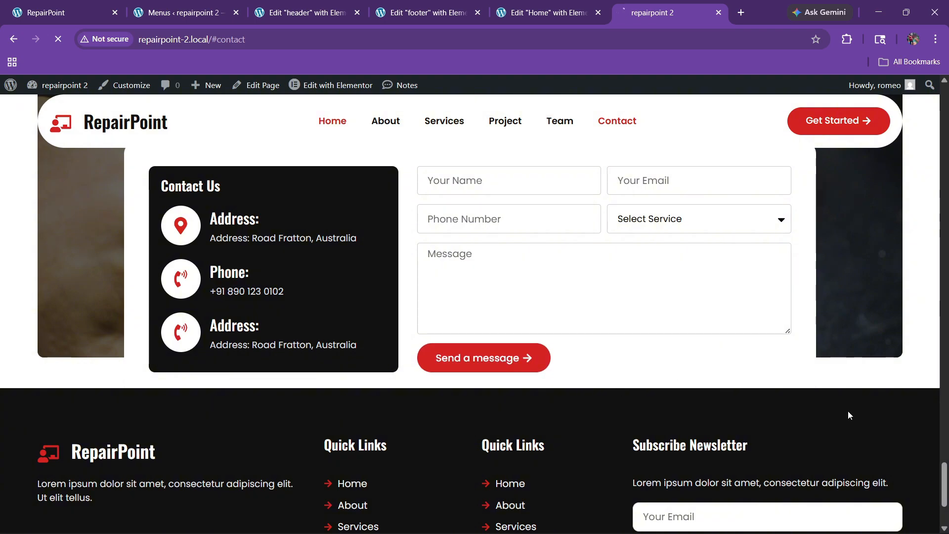
scroll(543, 319, "down", 3)
scroll(541, 315, "up", 4)
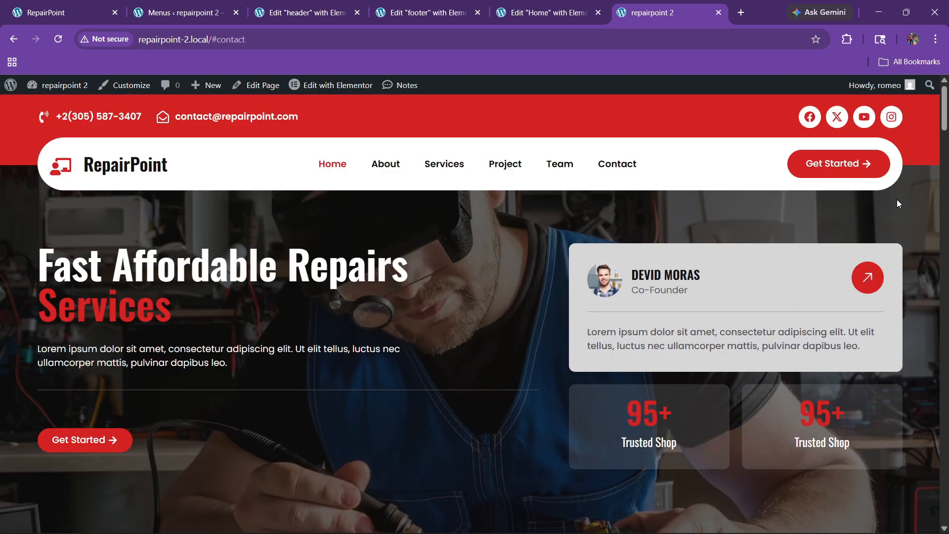
left_click_drag(945, 114, 916, 511)
scroll(731, 468, "down", 6)
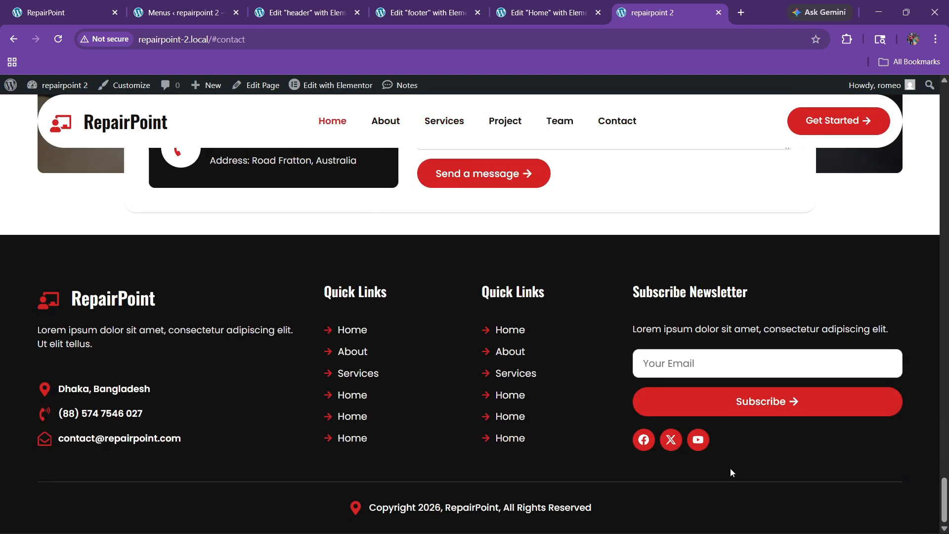
scroll(410, 283, "up", 2)
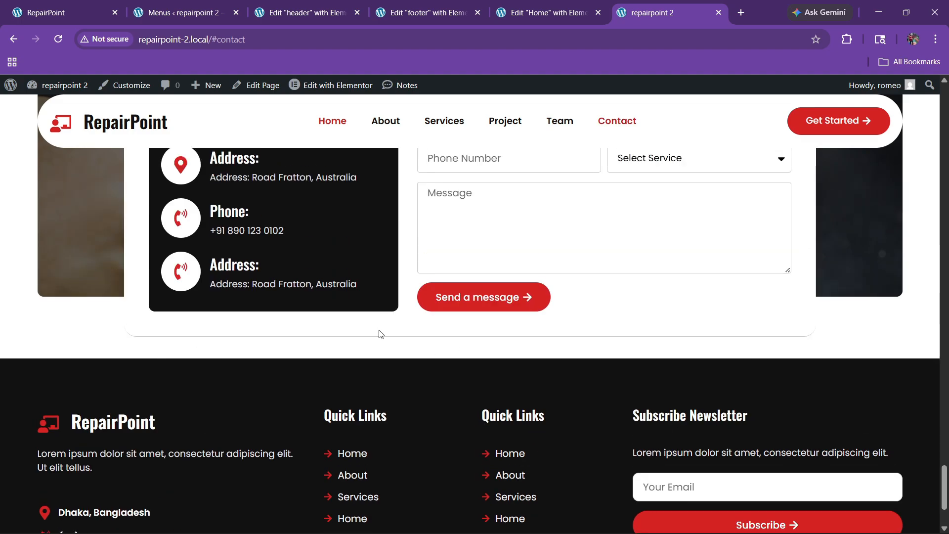
scroll(462, 355, "down", 2)
scroll(453, 335, "up", 20)
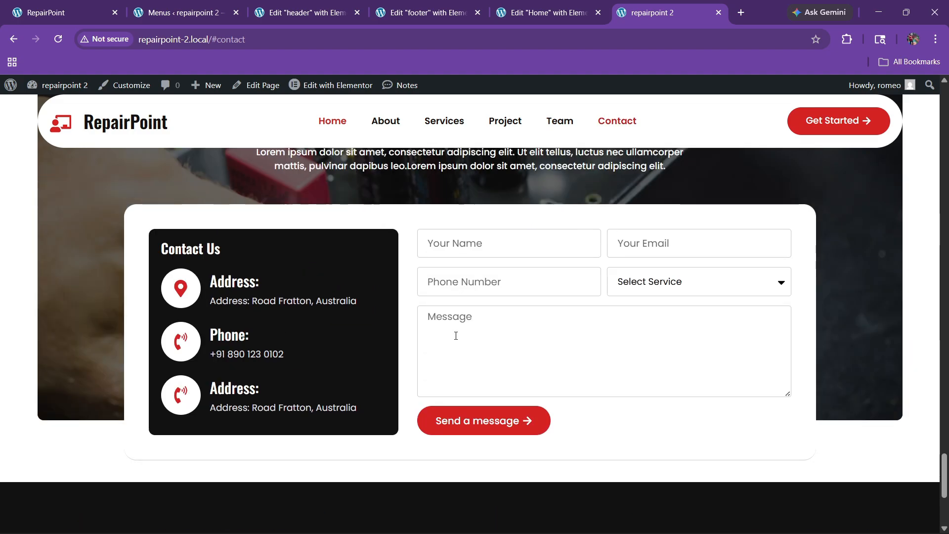
scroll(450, 289, "up", 15)
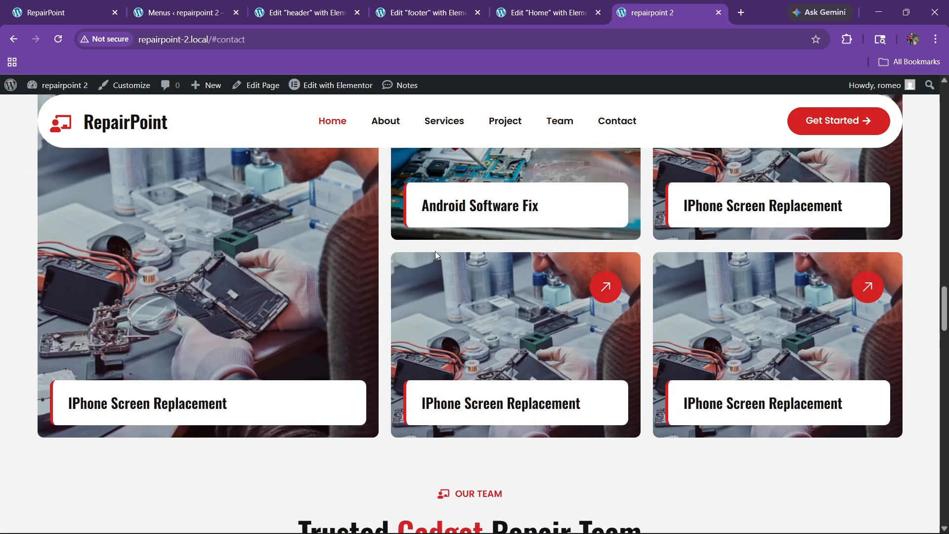